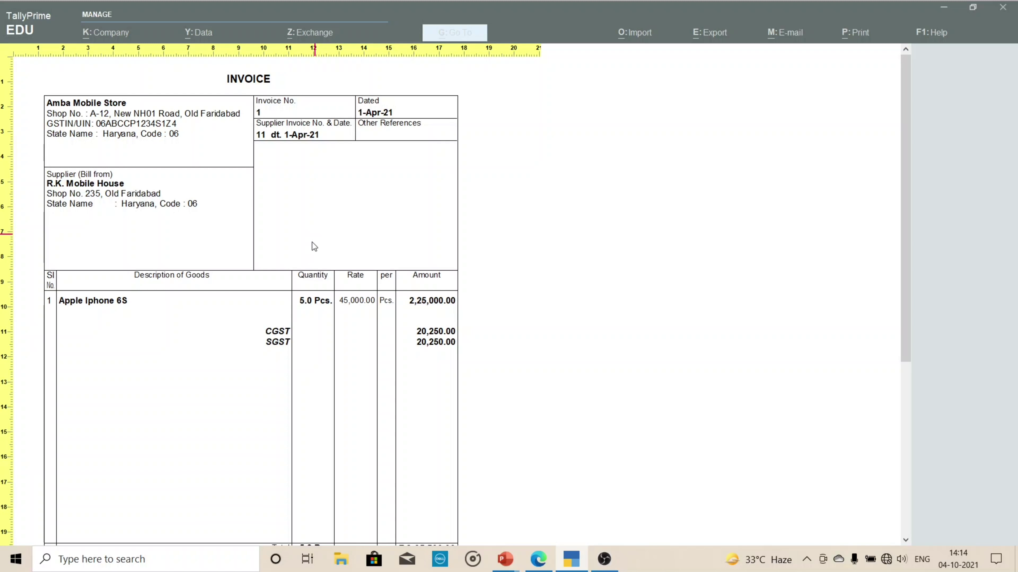
# - Review the R.K. Mobile House purchase invoice preview from its header down to the total and signature block
pyautogui.scroll(-3, 312, 241)
pyautogui.scroll(-4, 281, 341)
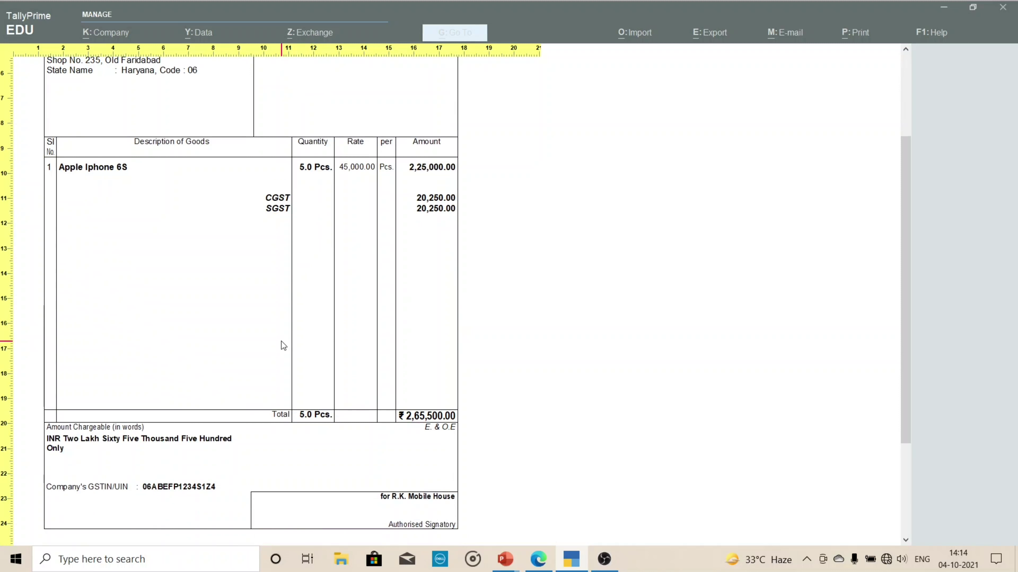
pyautogui.scroll(3, 279, 338)
pyautogui.scroll(5, 264, 280)
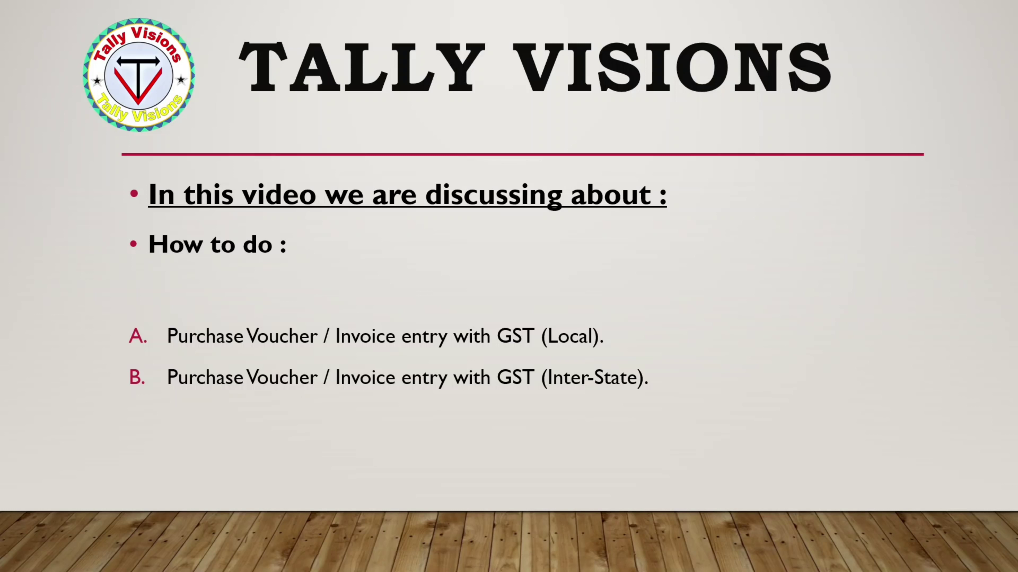
# - Switch to the Purchase With GST PDF in the browser to view the local purchase assignment
pyautogui.hotkey('alt', 'Tab')
pyautogui.hotkey('alt', 'Tab')
pyautogui.hotkey('alt', 'Tab')
pyautogui.hotkey('alt', 'Tab')
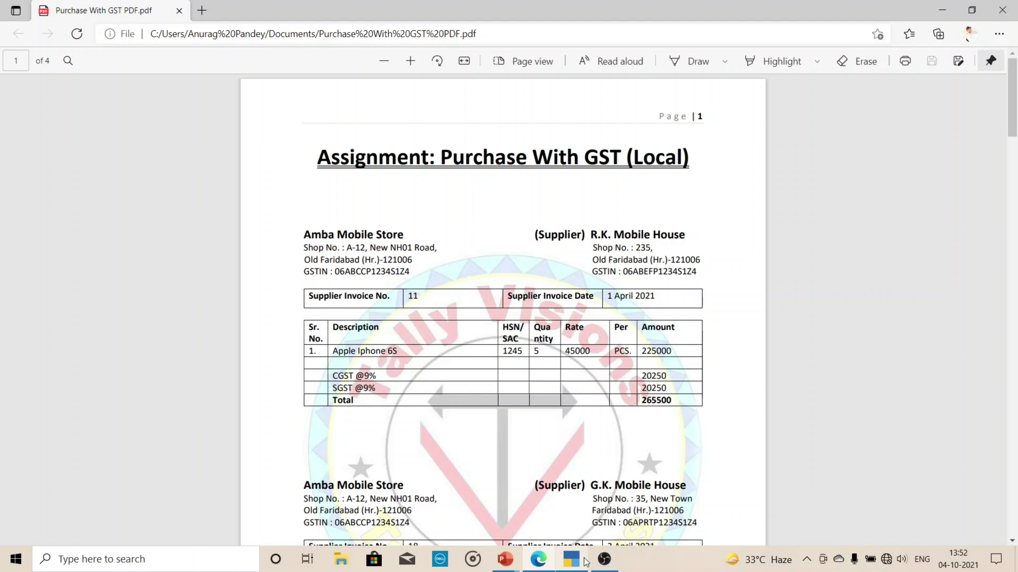
# - Switch to TallyPrime and open a purchase voucher with the voucher date set to 1-Apr-21
pyautogui.moveTo(583, 564)
pyautogui.click(567, 536)
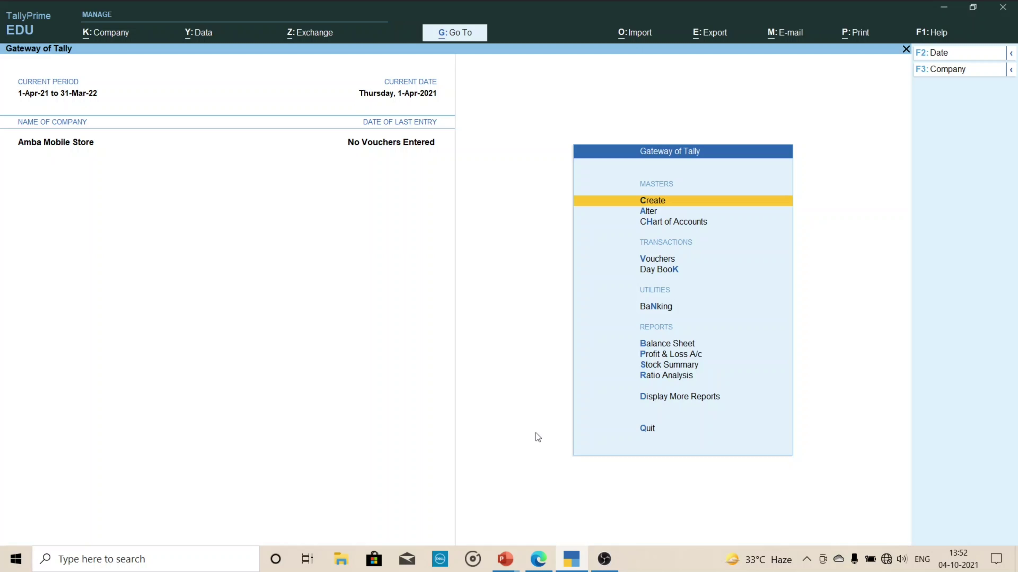
pyautogui.press('v')
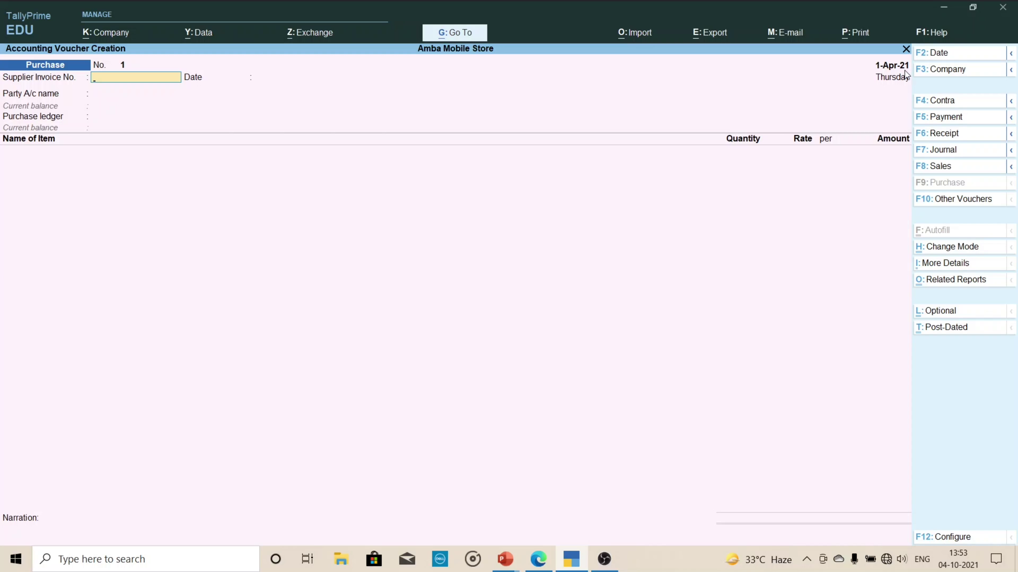
pyautogui.press('F2')
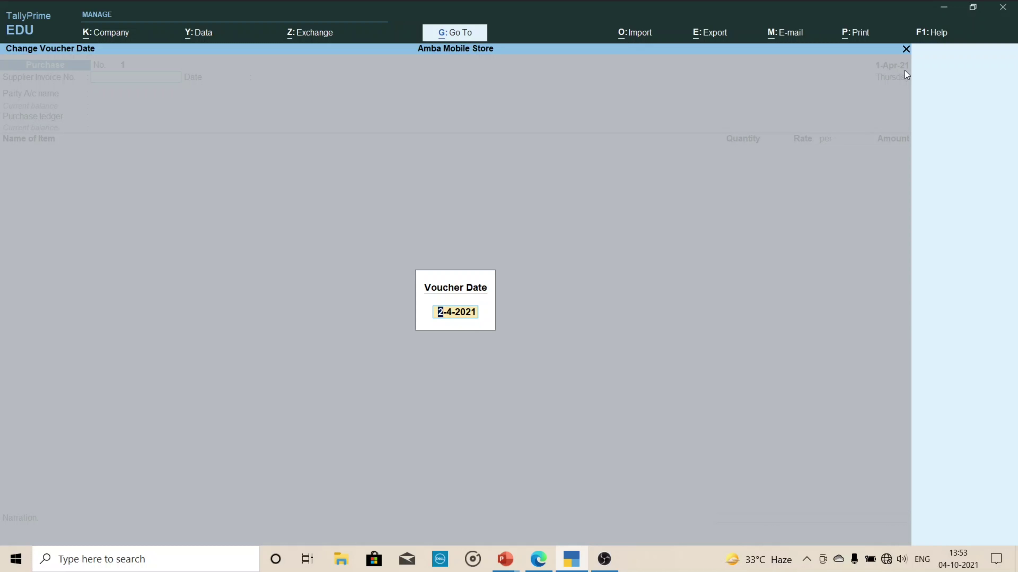
pyautogui.write('1.4')
pyautogui.press('Return')
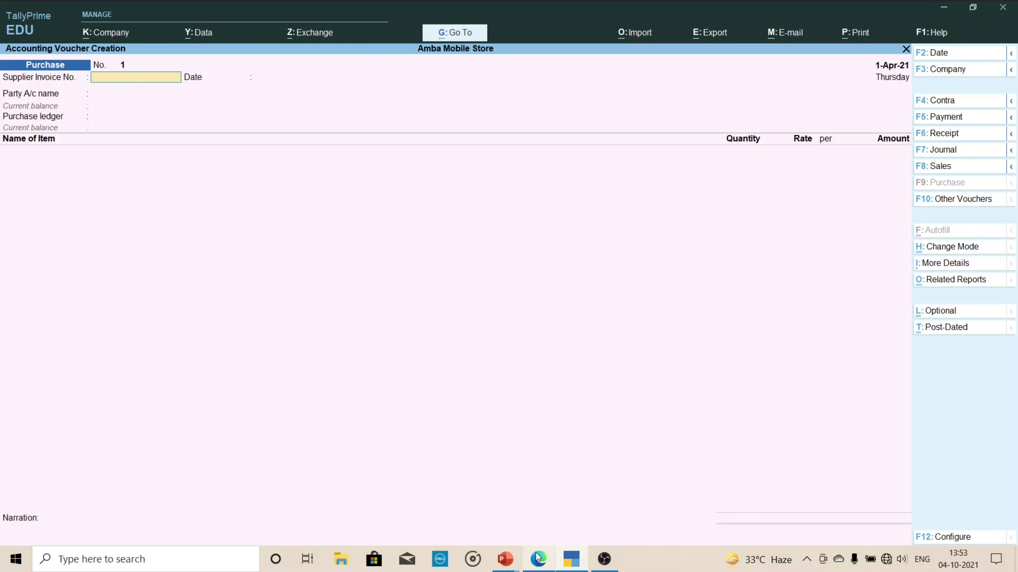
# - Consult the assignment PDF and enter supplier invoice number 11 dated 1-Apr-21 in the purchase voucher
pyautogui.click(540, 563)
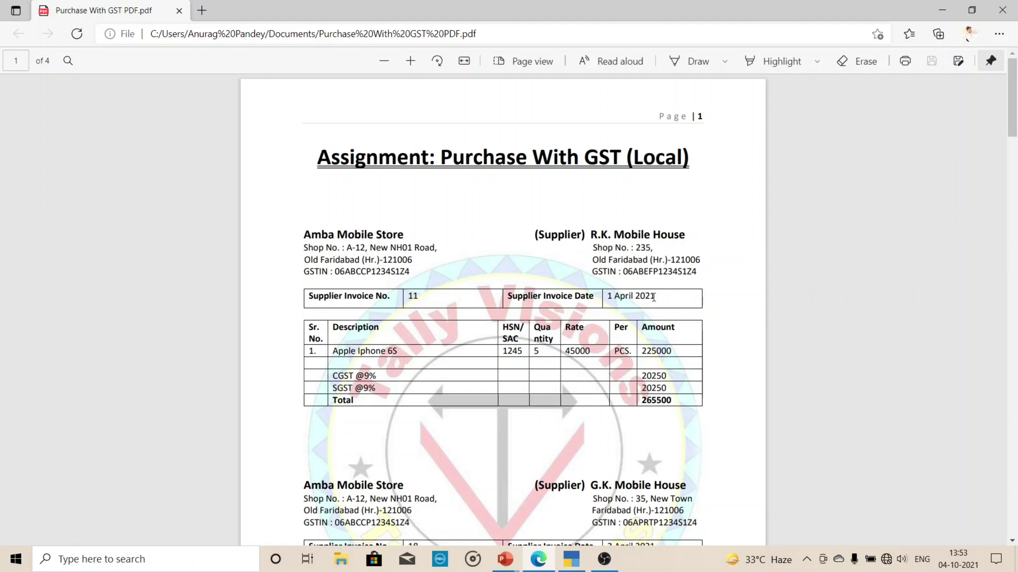
pyautogui.click(575, 560)
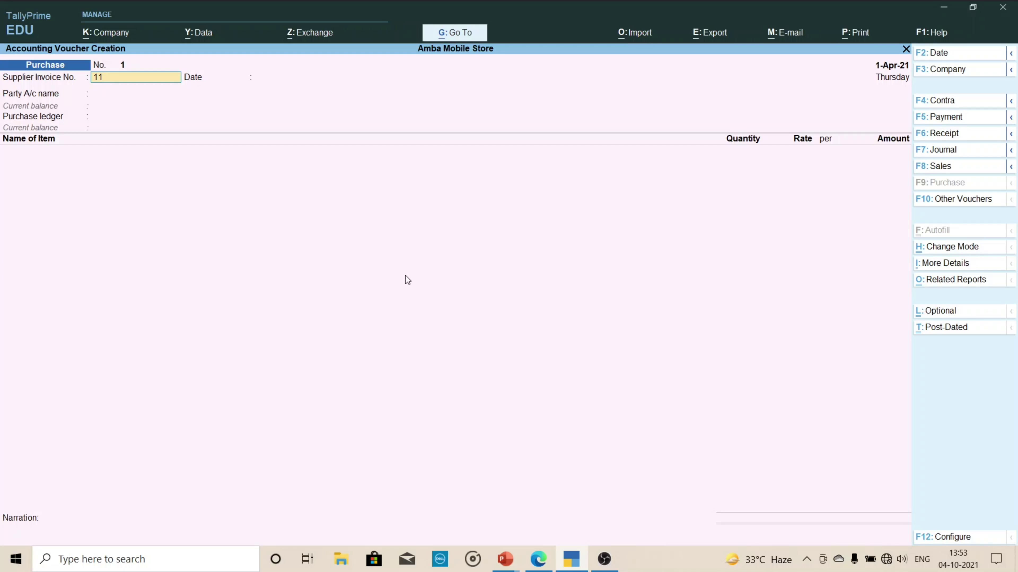
pyautogui.press('Return')
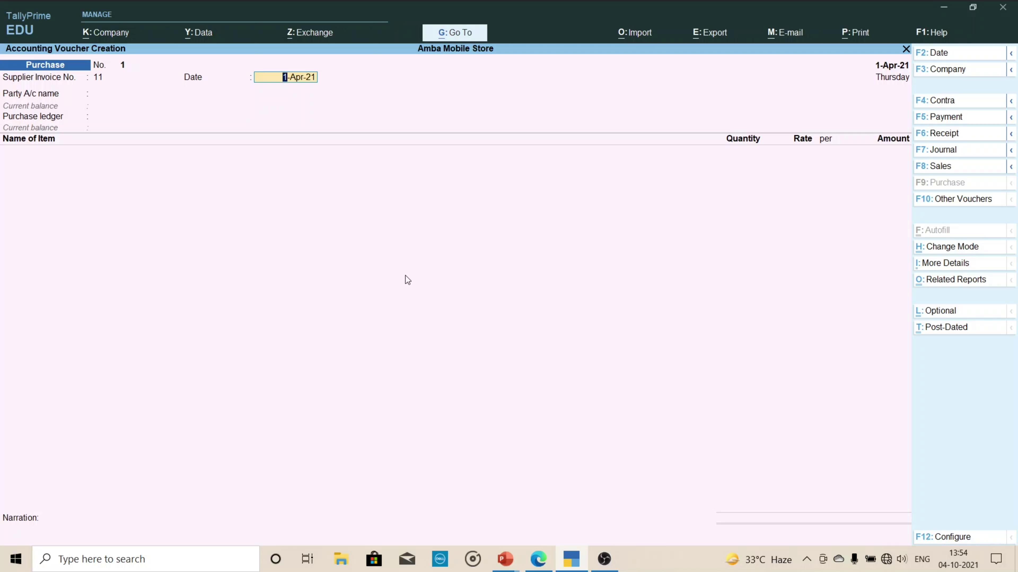
pyautogui.press('Return')
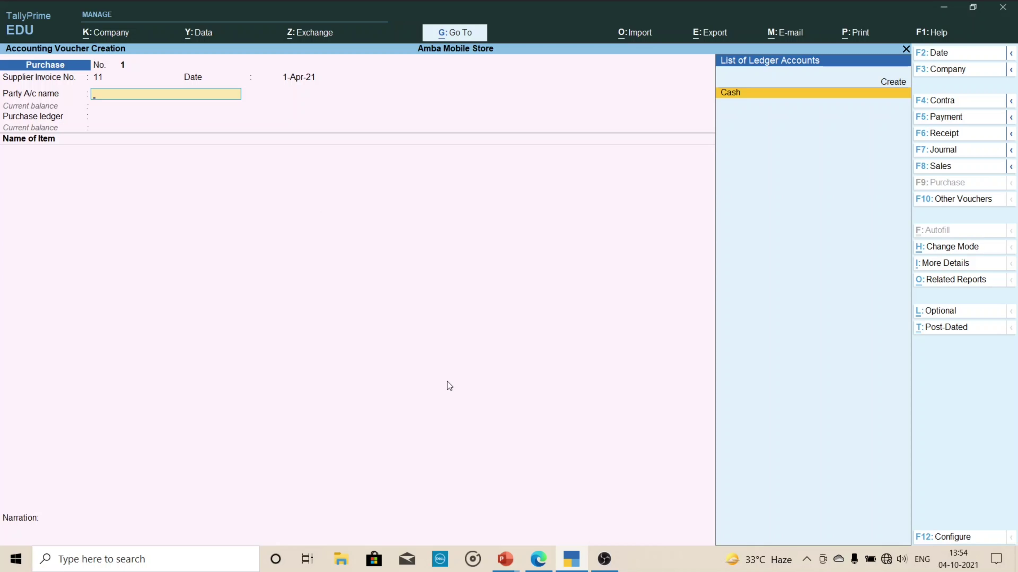
# - Create a new party ledger from within the voucher and name it R.K. Mobile House, copying the name from the assignment PDF
pyautogui.click(538, 560)
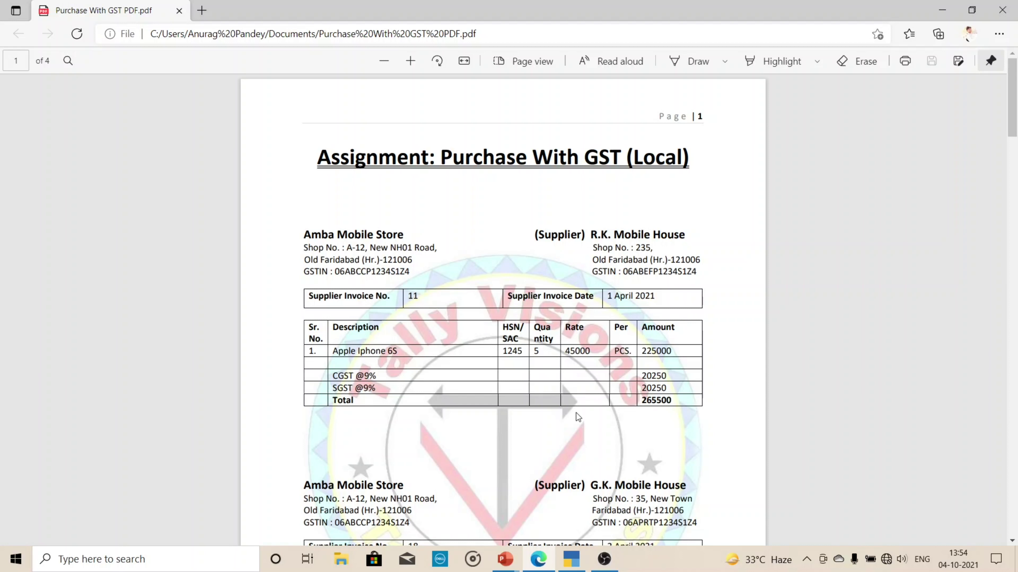
pyautogui.click(557, 565)
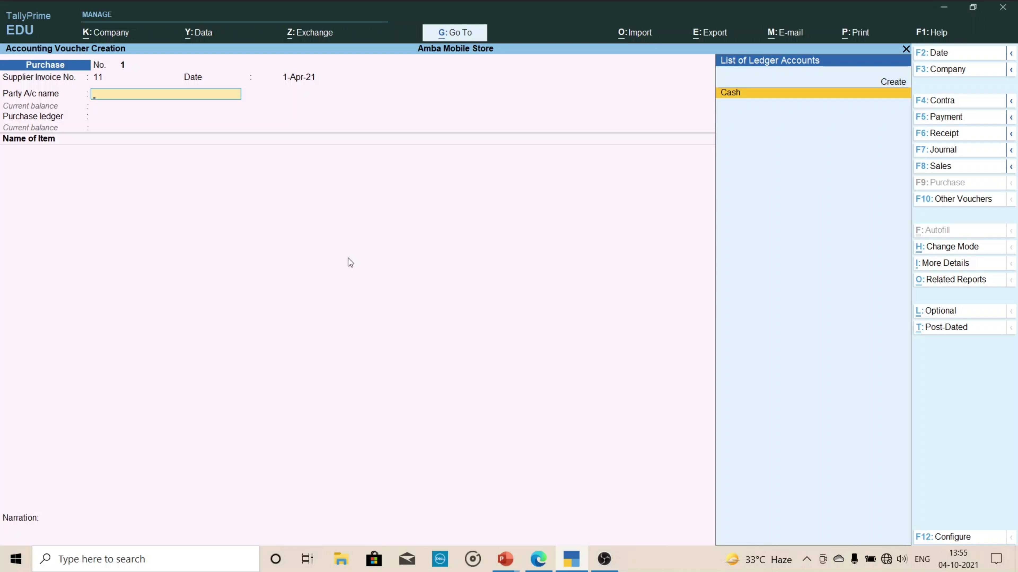
pyautogui.hotkey('alt', 'c')
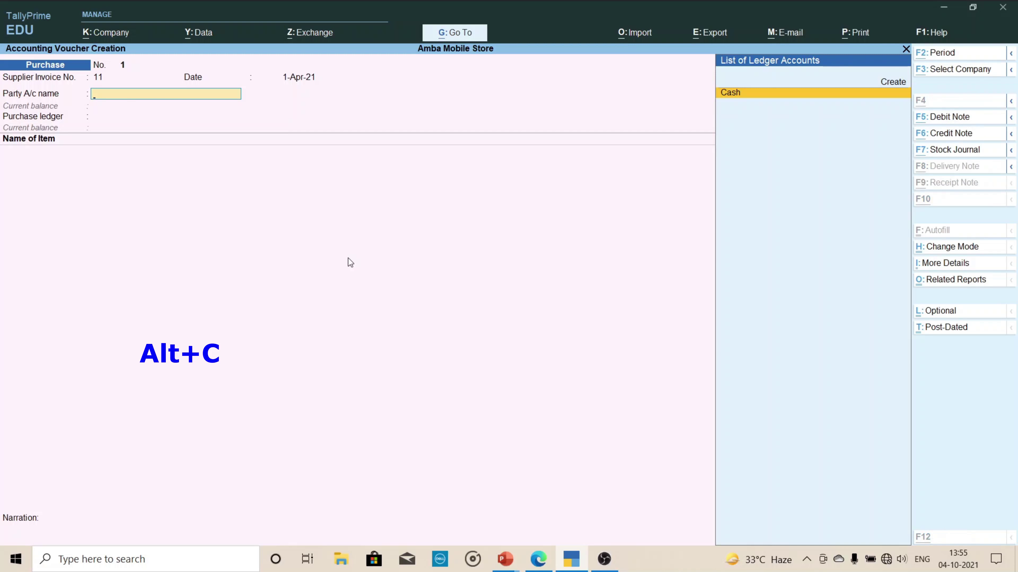
pyautogui.hotkey('alt', 'c')
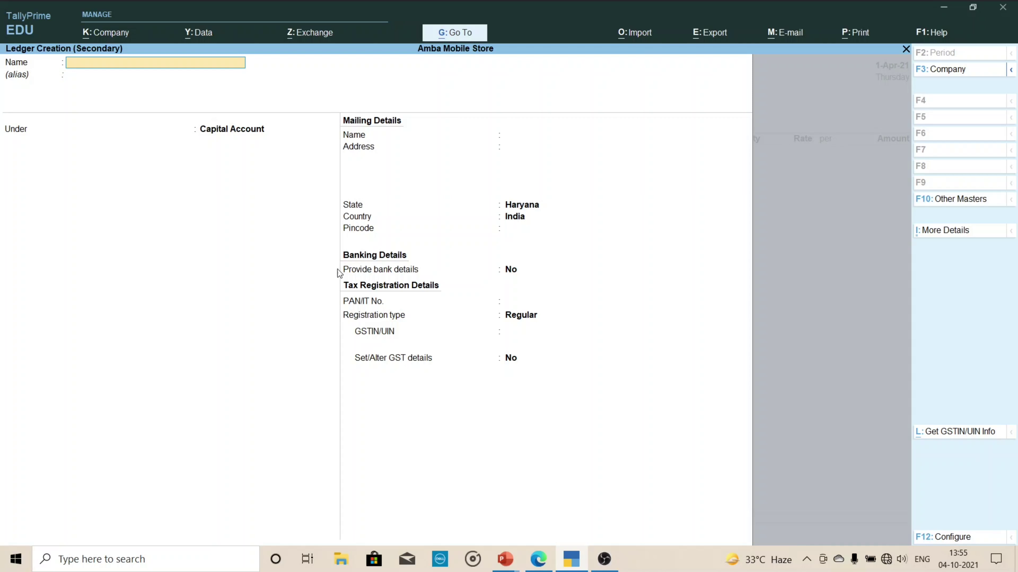
pyautogui.click(539, 559)
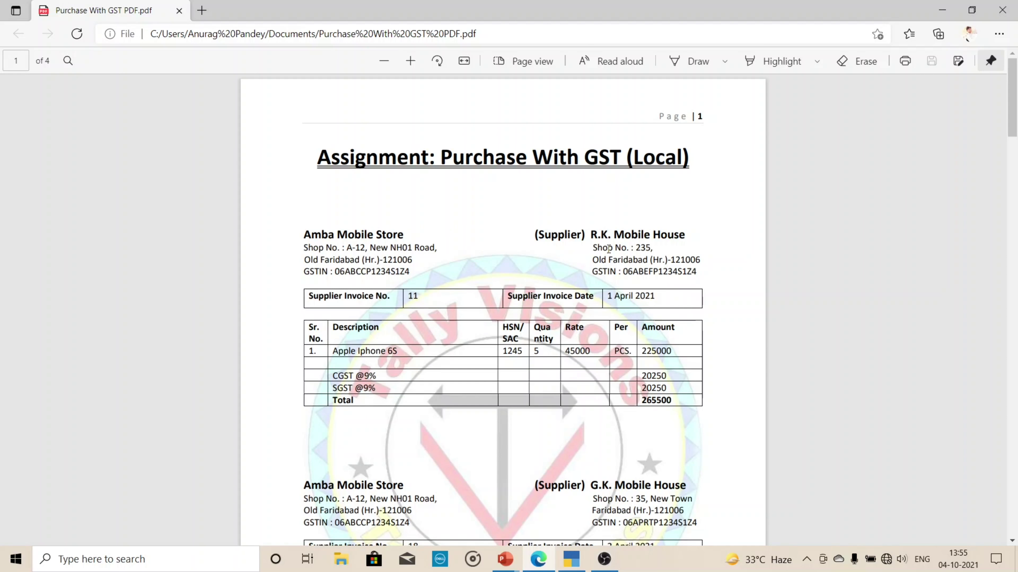
pyautogui.moveTo(689, 232); pyautogui.dragTo(589, 236)
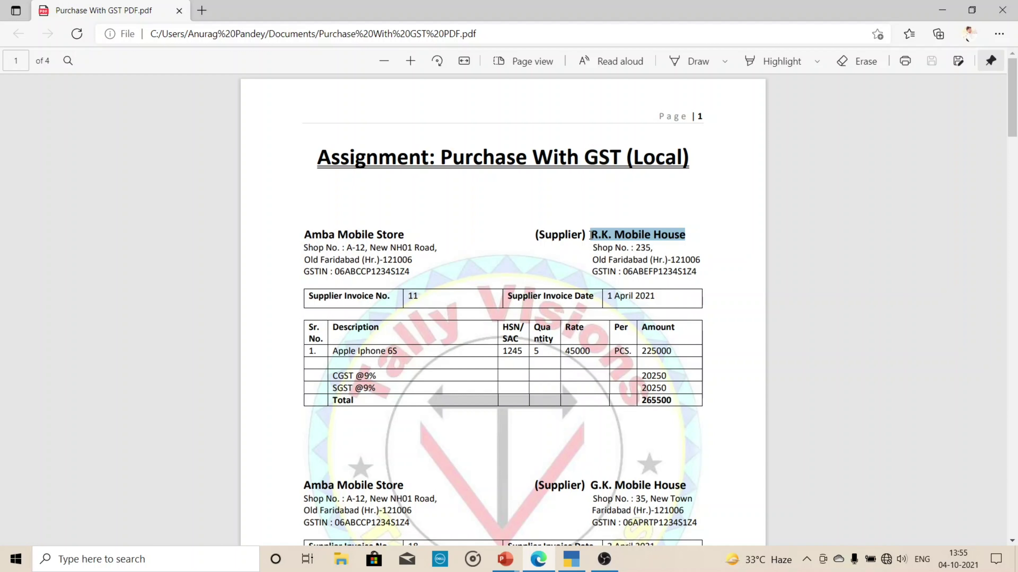
pyautogui.hotkey('ctrl', 'c')
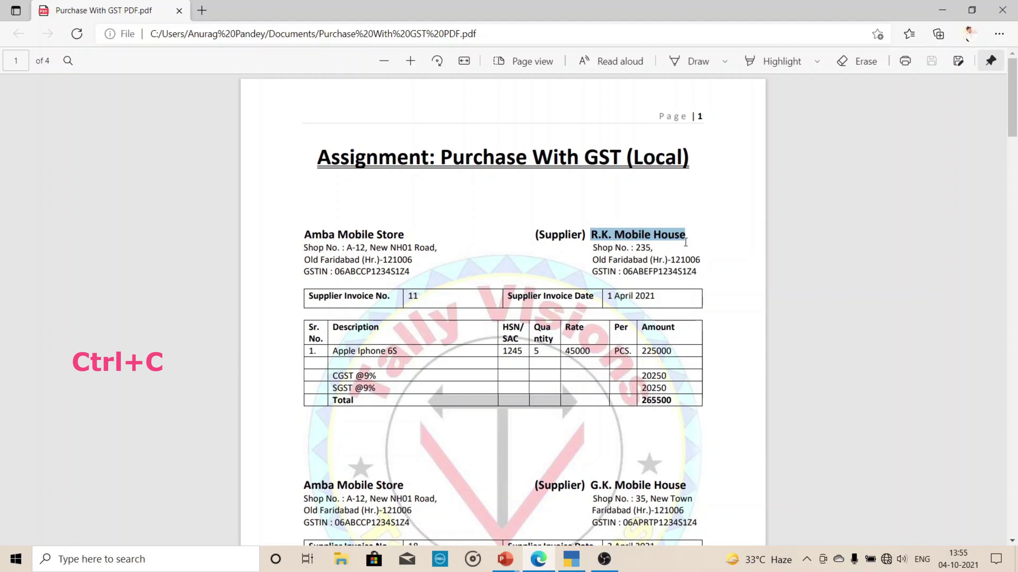
pyautogui.hotkey('alt', 'Tab')
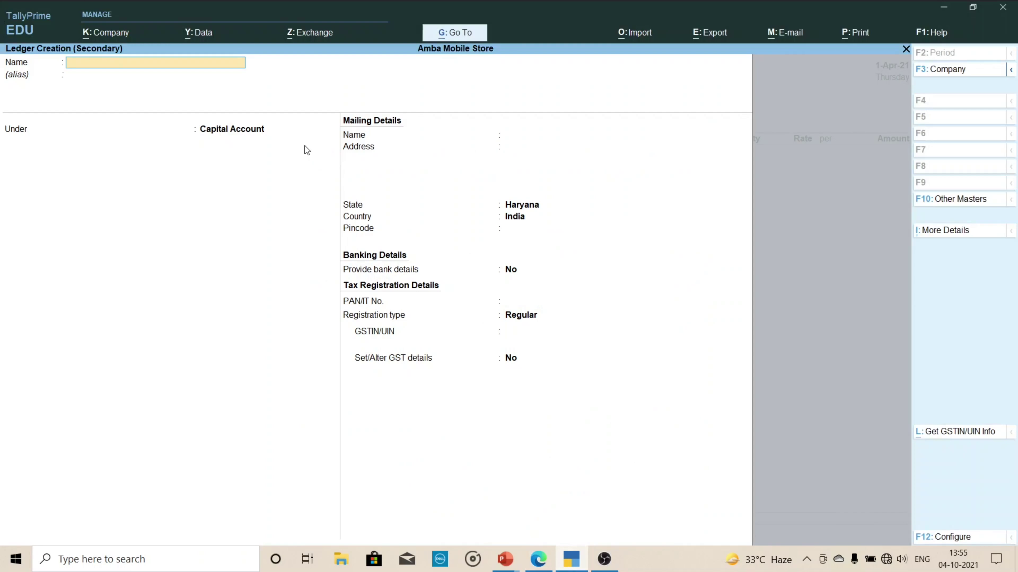
pyautogui.hotkey('ctrl', 'alt', 'v')
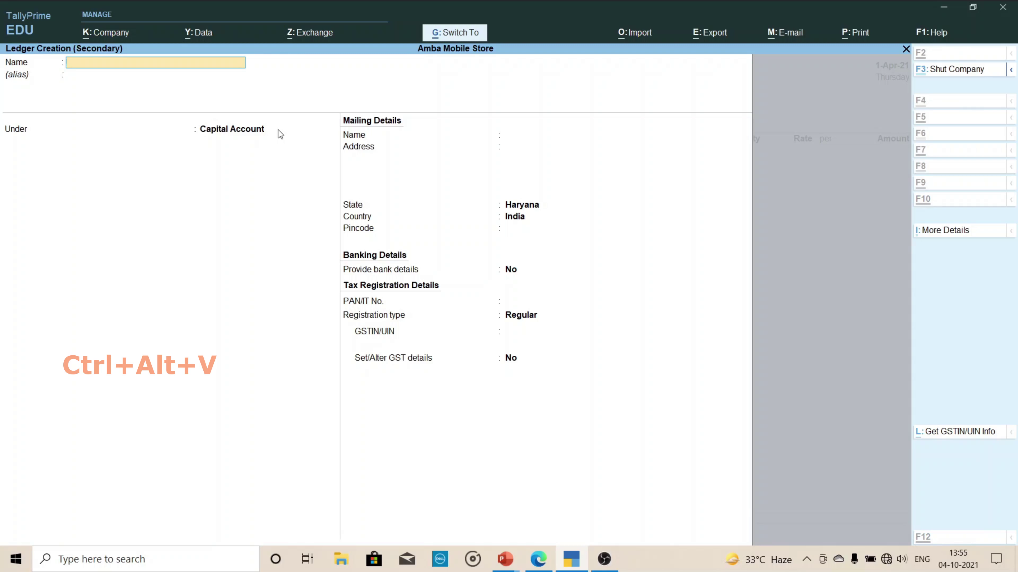
pyautogui.press('Return')
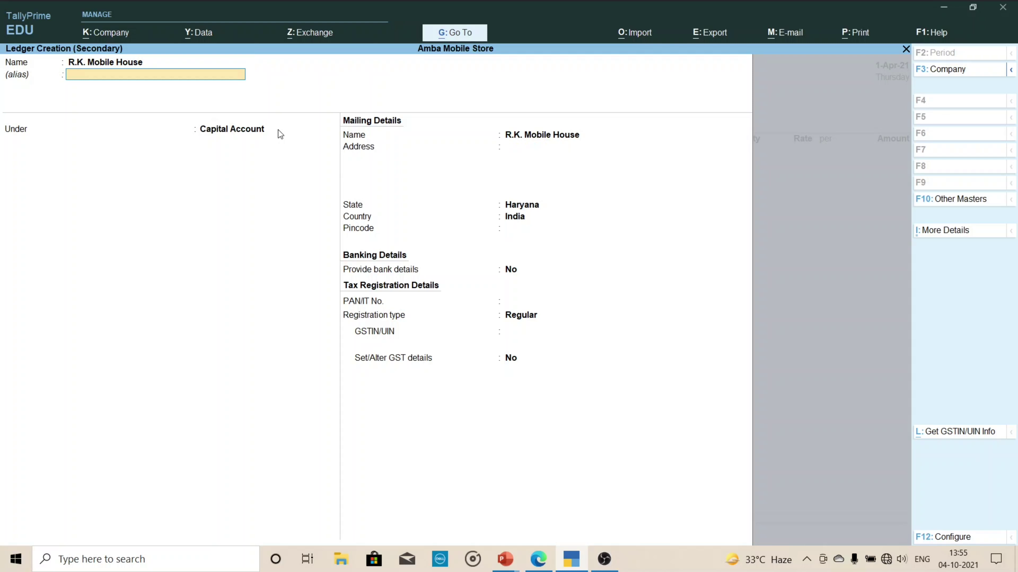
# - Place the ledger under Sundry Creditors without an alias, keeping bill-by-bill balances at No and the mailing name R.K. Mobile House
pyautogui.press('Return')
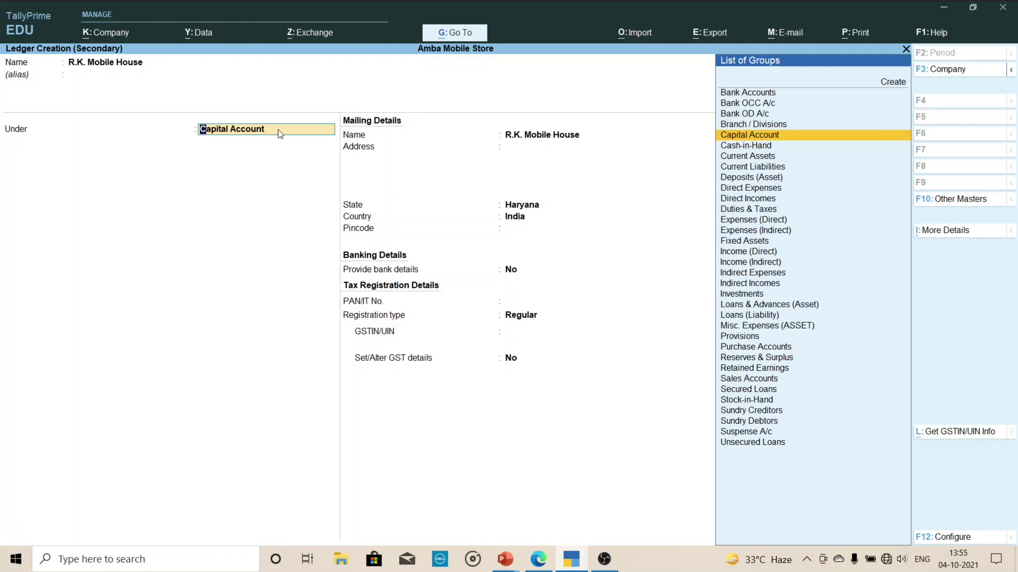
pyautogui.write('S')
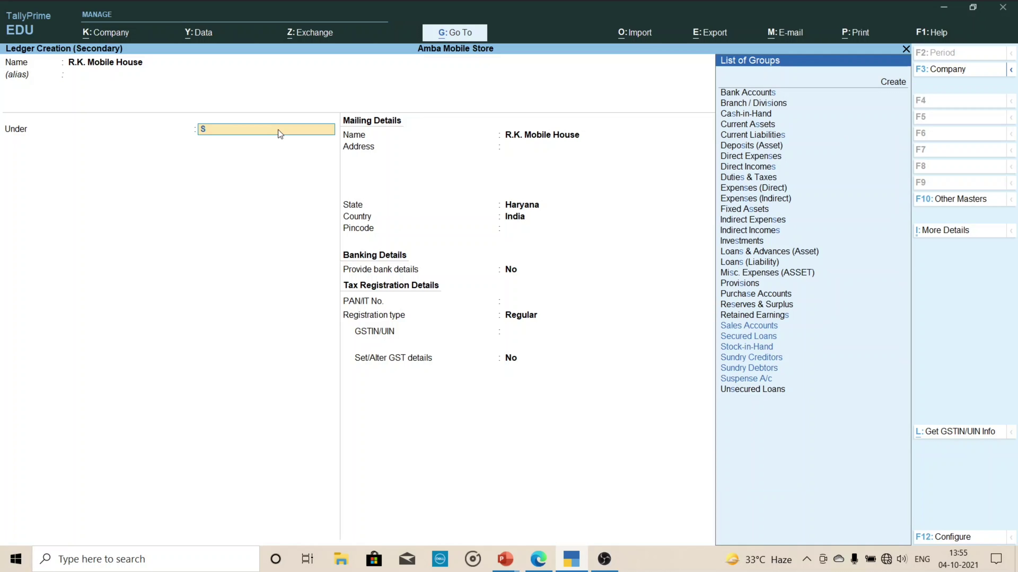
pyautogui.write('un')
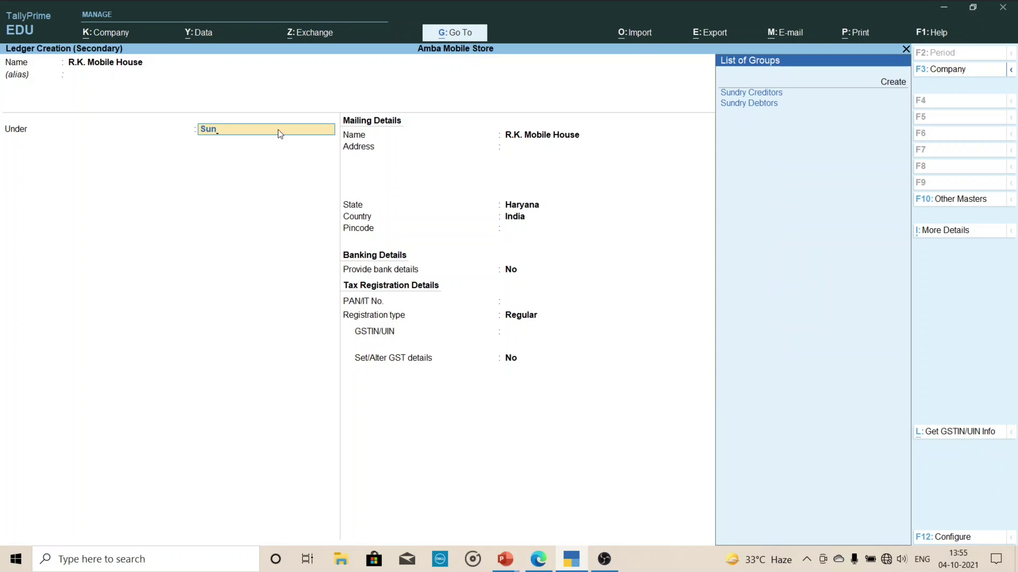
pyautogui.write('dr')
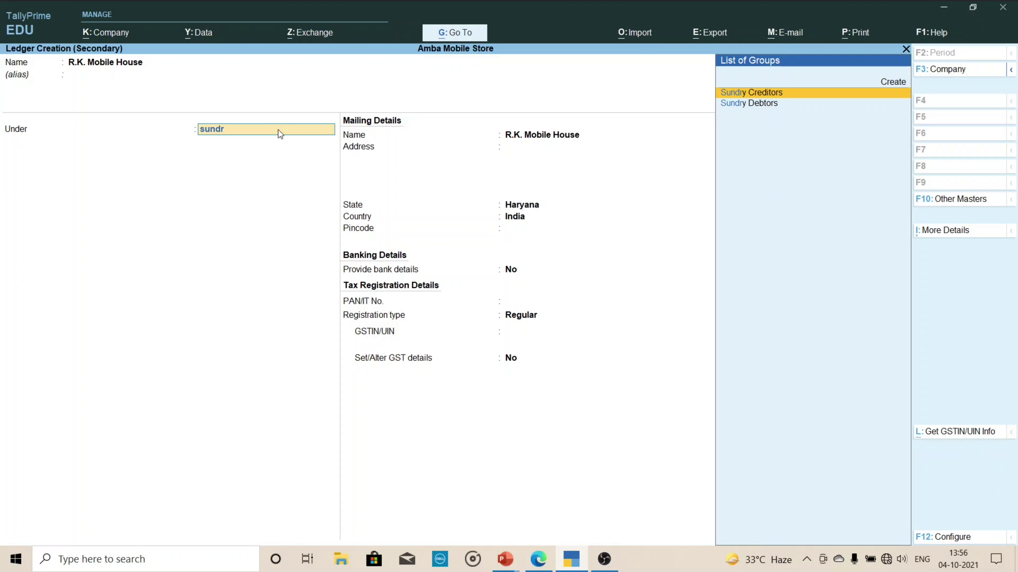
pyautogui.press('Return')
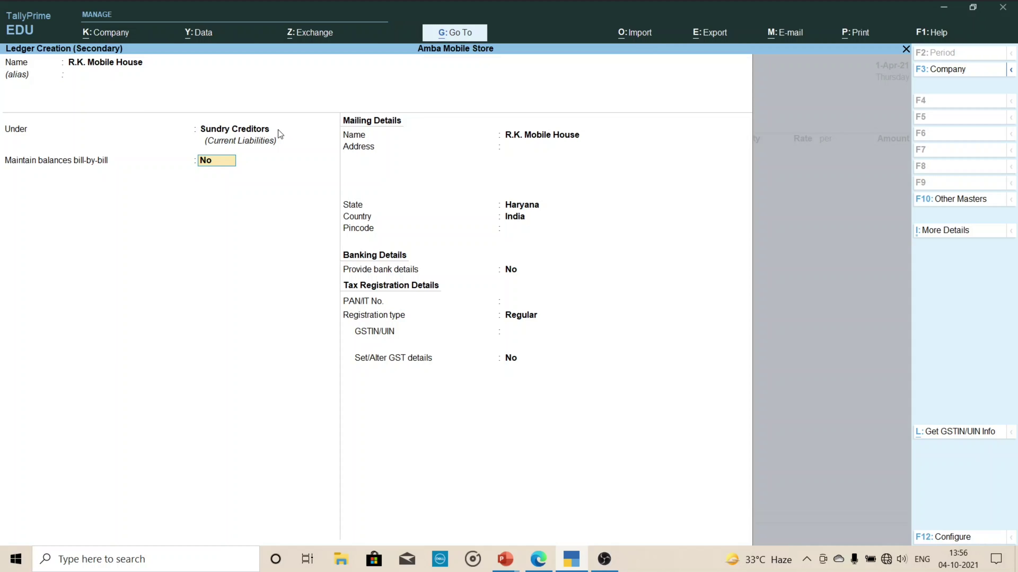
pyautogui.press('Return')
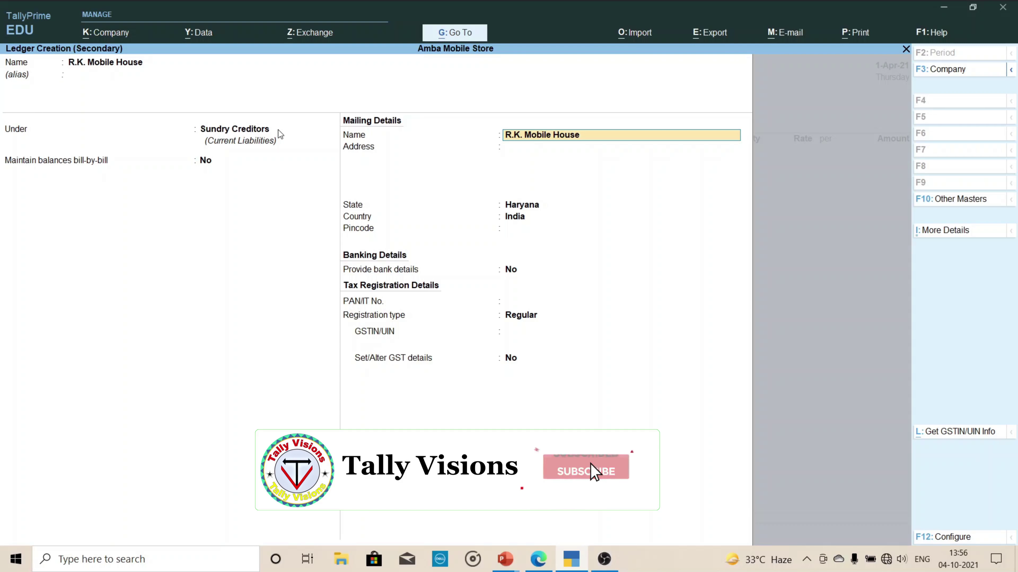
pyautogui.press('Return')
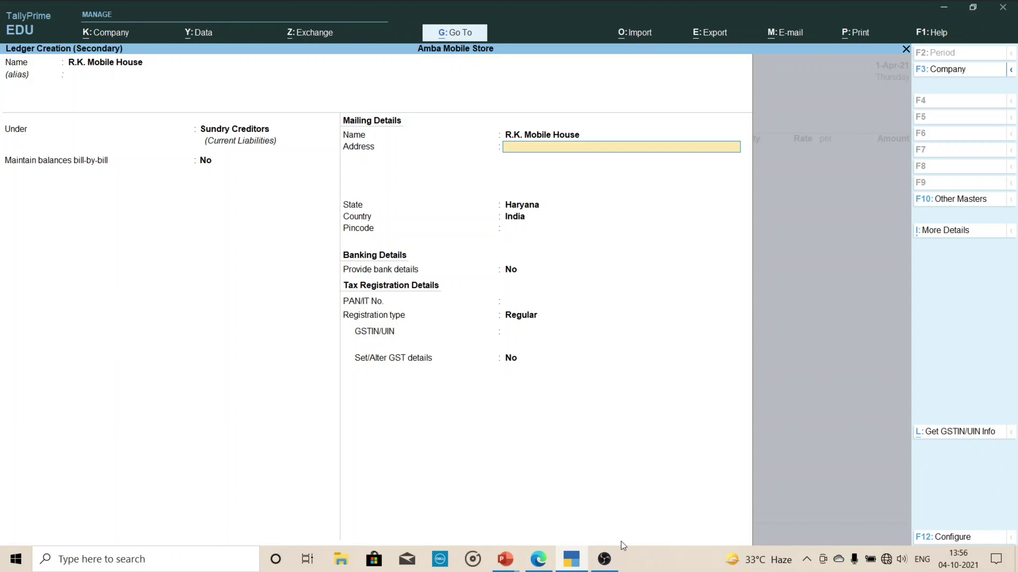
# - Enter the supplier's shop address from the assignment PDF in the ledger's mailing details
pyautogui.click(538, 562)
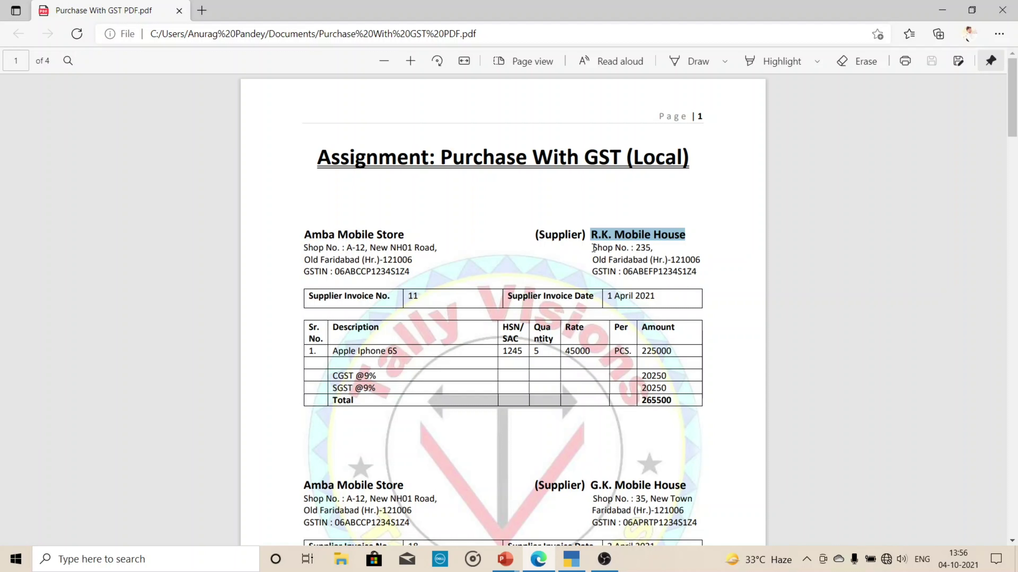
pyautogui.moveTo(594, 248); pyautogui.dragTo(640, 254)
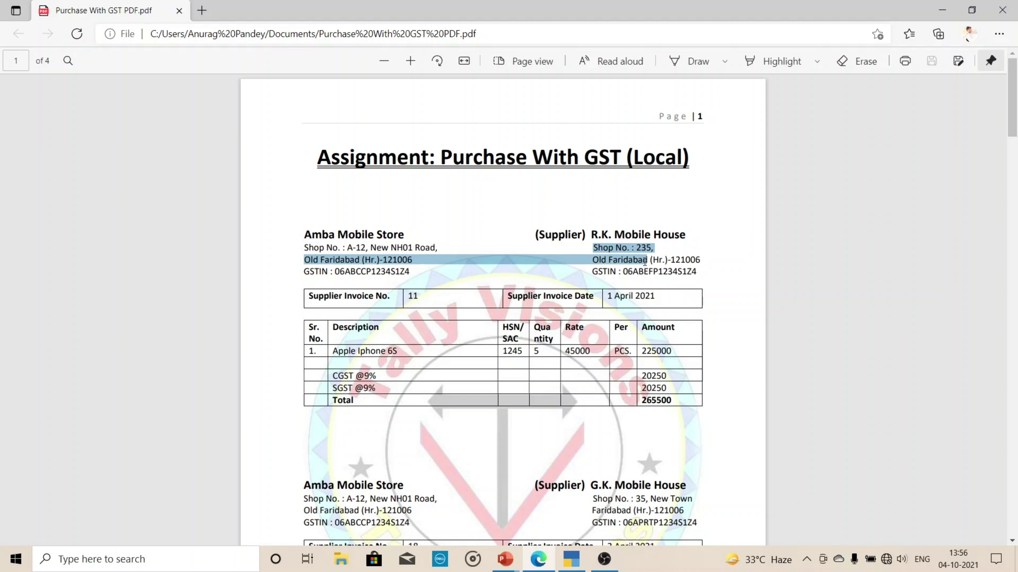
pyautogui.rightClick(639, 251)
pyautogui.click(579, 423)
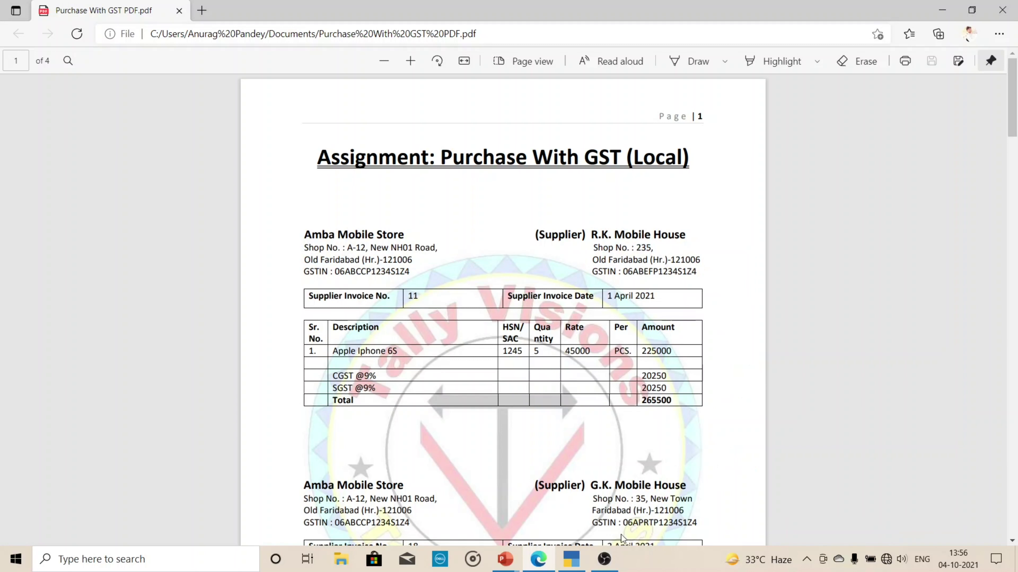
pyautogui.click(580, 561)
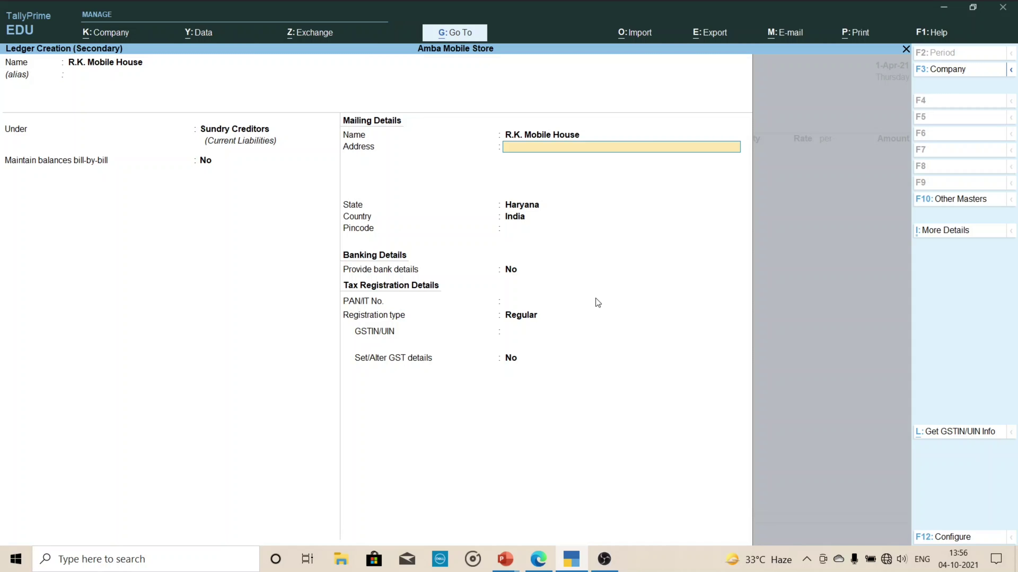
pyautogui.write('Shop No. 235, Old Faridabaf')
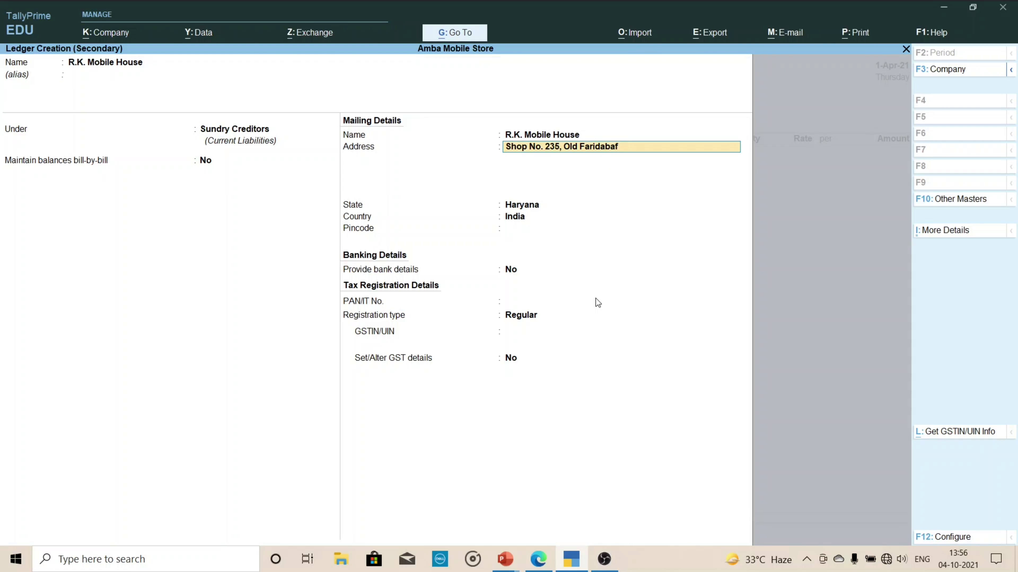
pyautogui.press('BackSpace')
pyautogui.write('d')
pyautogui.press('Return')
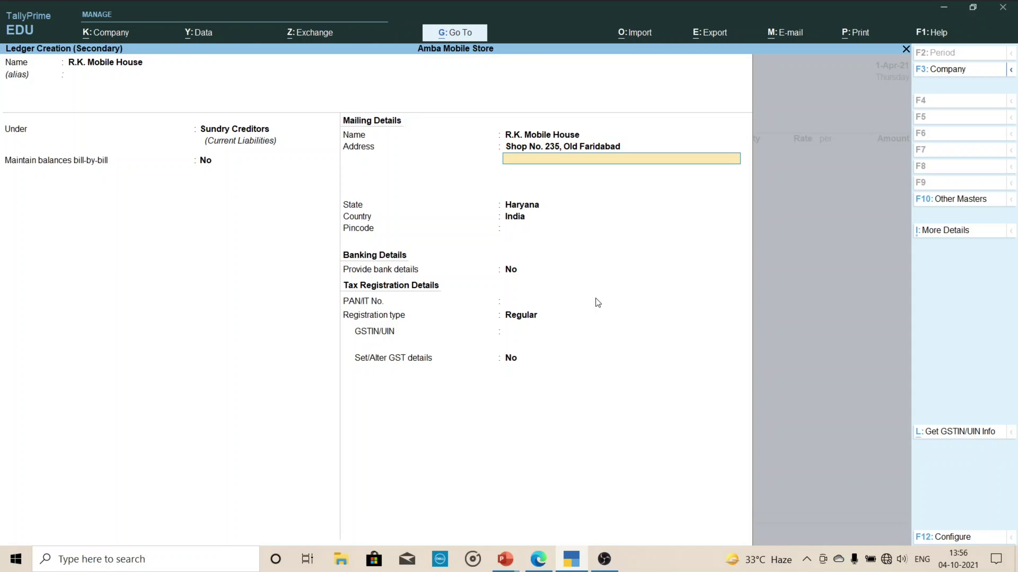
pyautogui.press('Return')
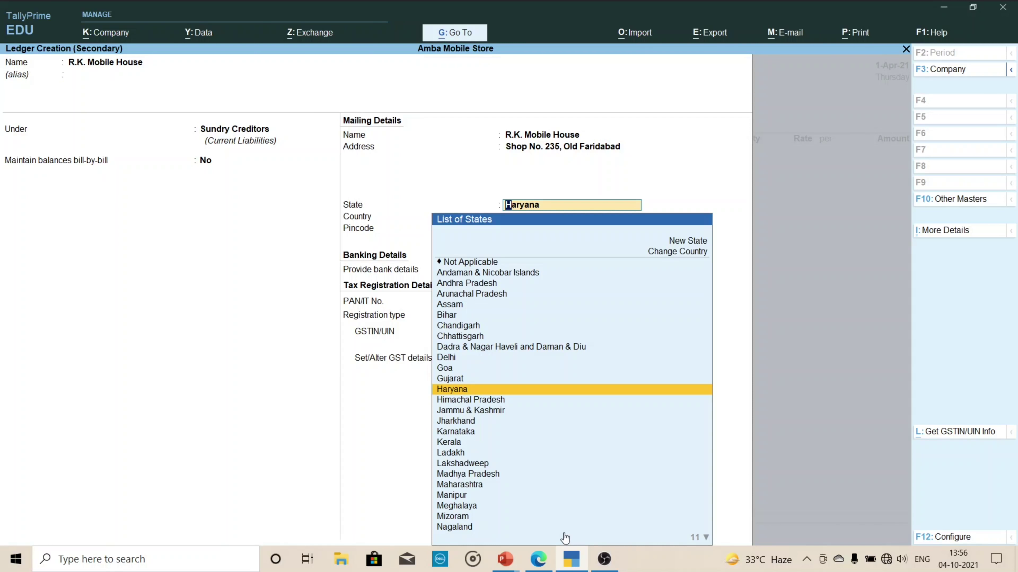
# - Check the supplier's details in the assignment PDF, keep the ledger's state as Haryana and enter the supplier's pincode
pyautogui.click(538, 559)
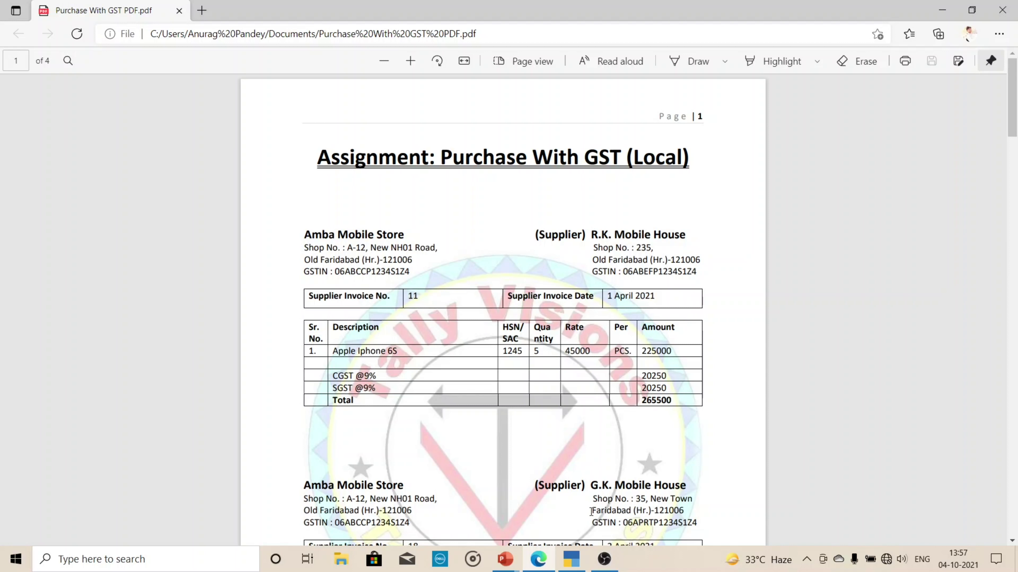
pyautogui.click(577, 562)
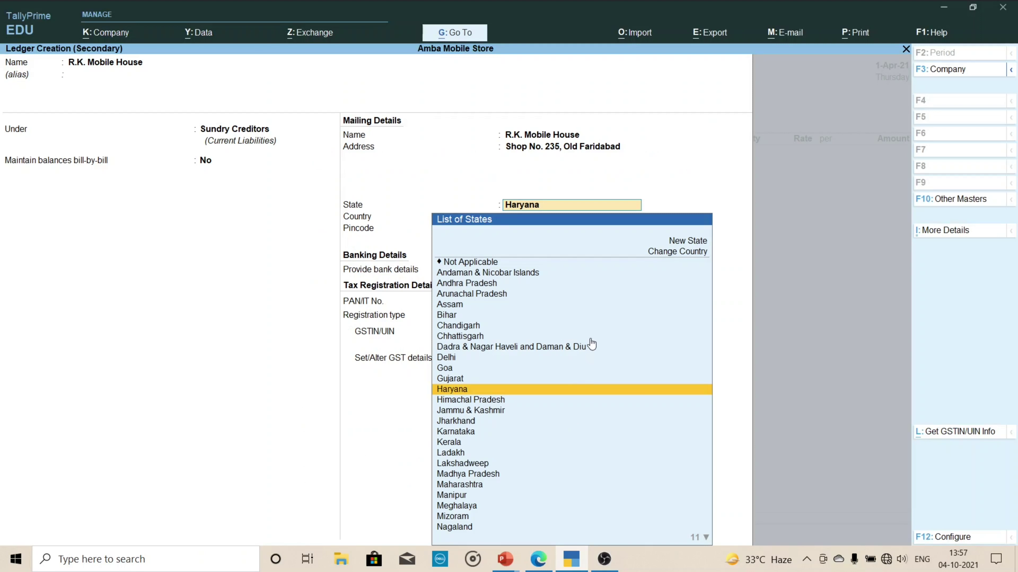
pyautogui.press('Return')
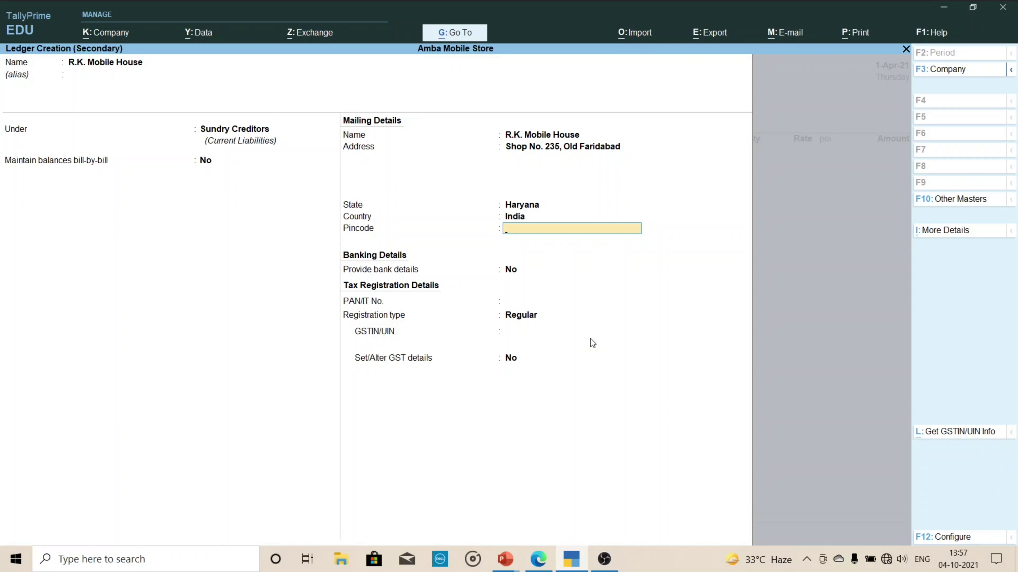
pyautogui.write('121006')
pyautogui.press('Return')
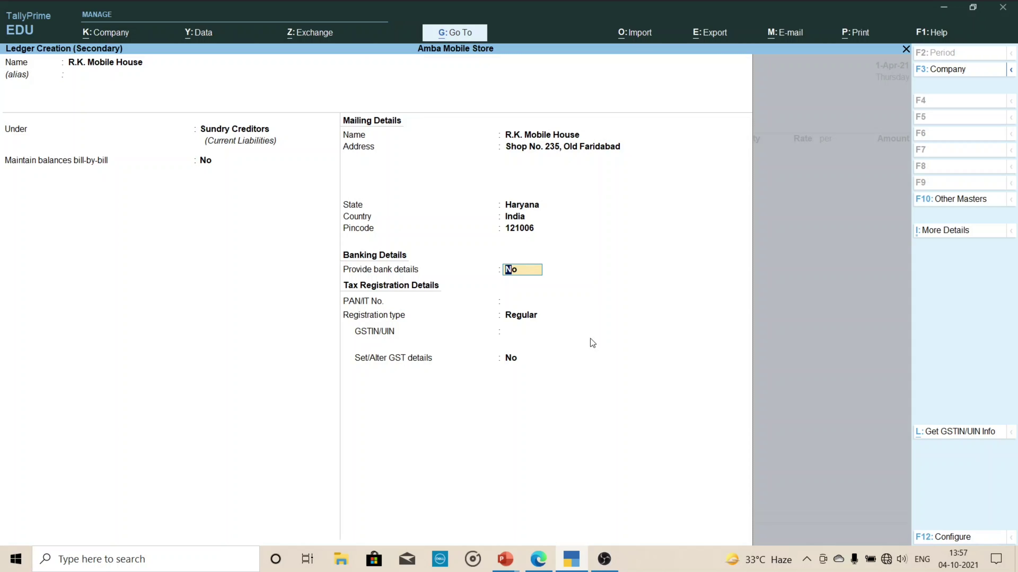
# - Keep bank details at No, leave the PAN/IT number blank and accept Regular as the registration type
pyautogui.press('Return')
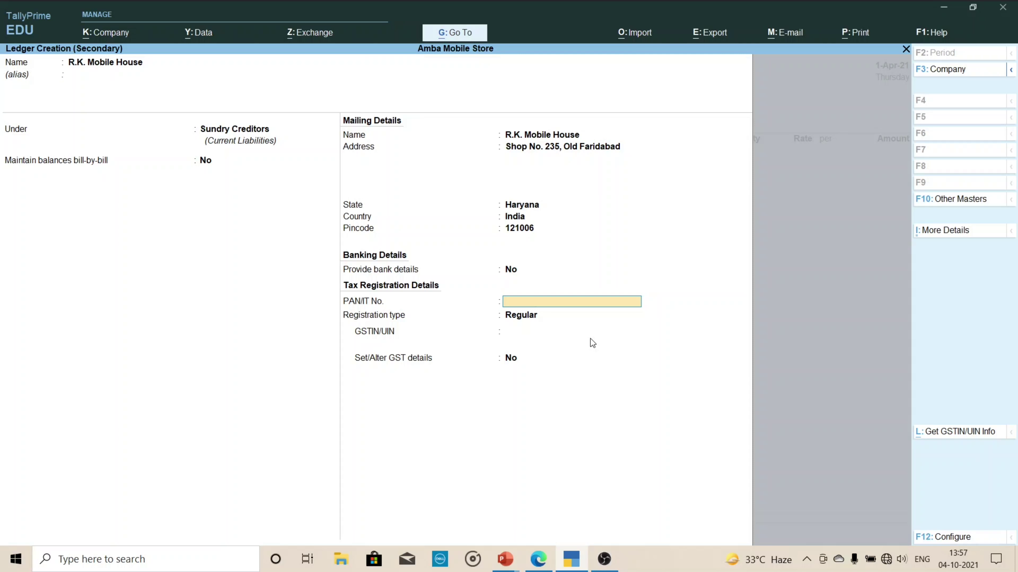
pyautogui.press('Return')
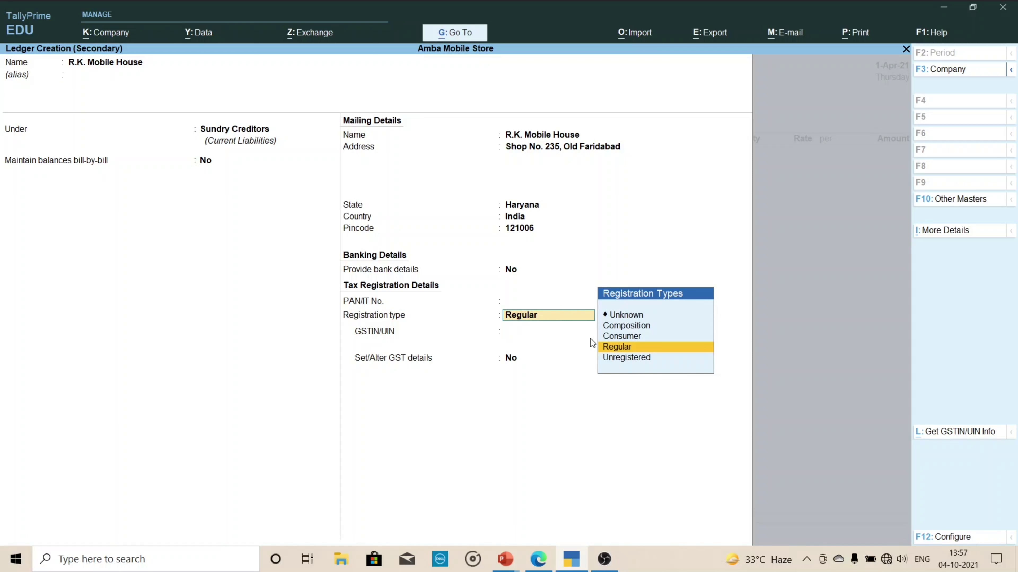
pyautogui.press('Return')
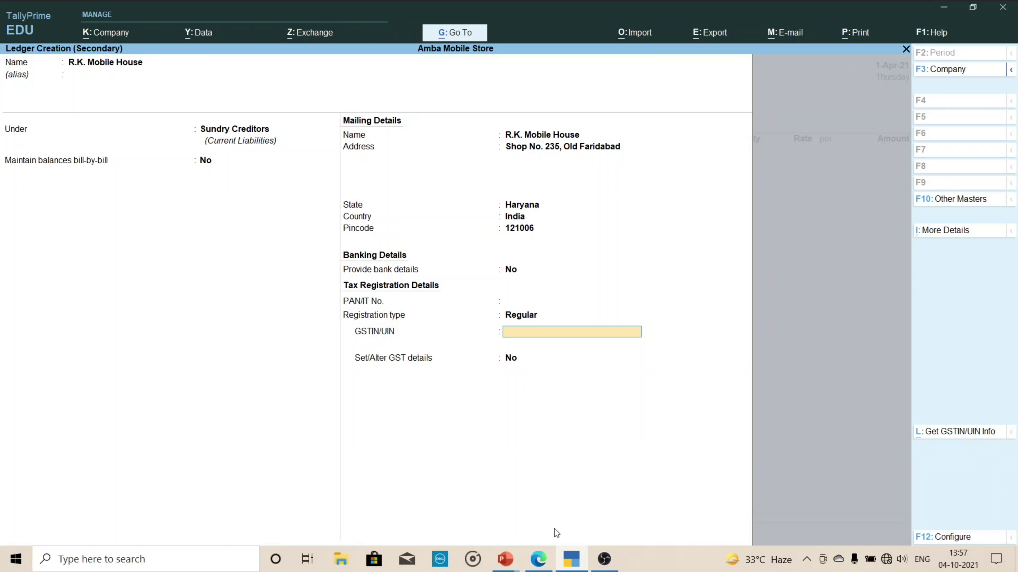
# - Copy the supplier's GSTIN from the assignment PDF into the R.K. Mobile House ledger's GSTIN/UIN field
pyautogui.click(538, 562)
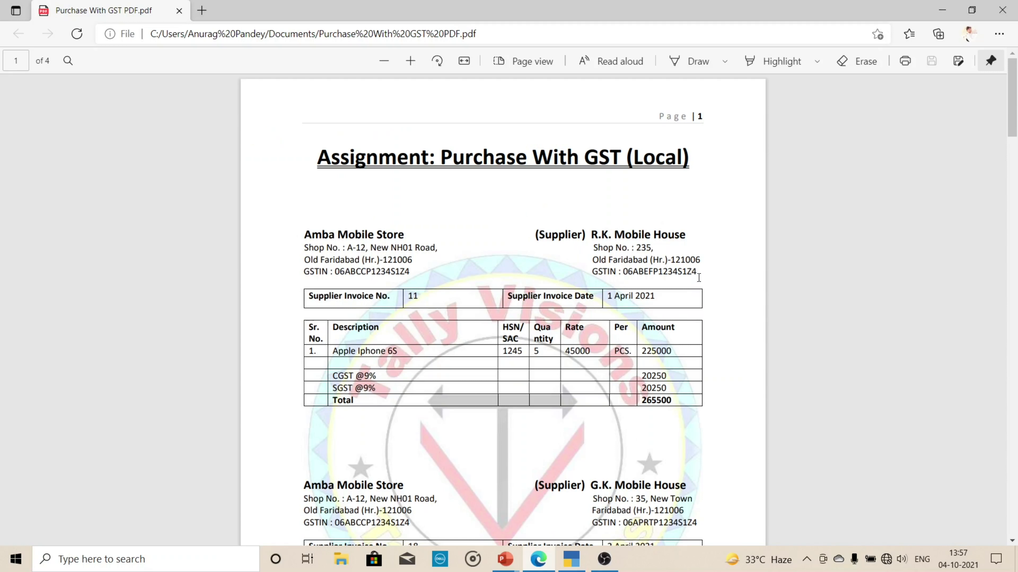
pyautogui.moveTo(697, 272); pyautogui.dragTo(621, 272)
pyautogui.hotkey('ctrl', 'c')
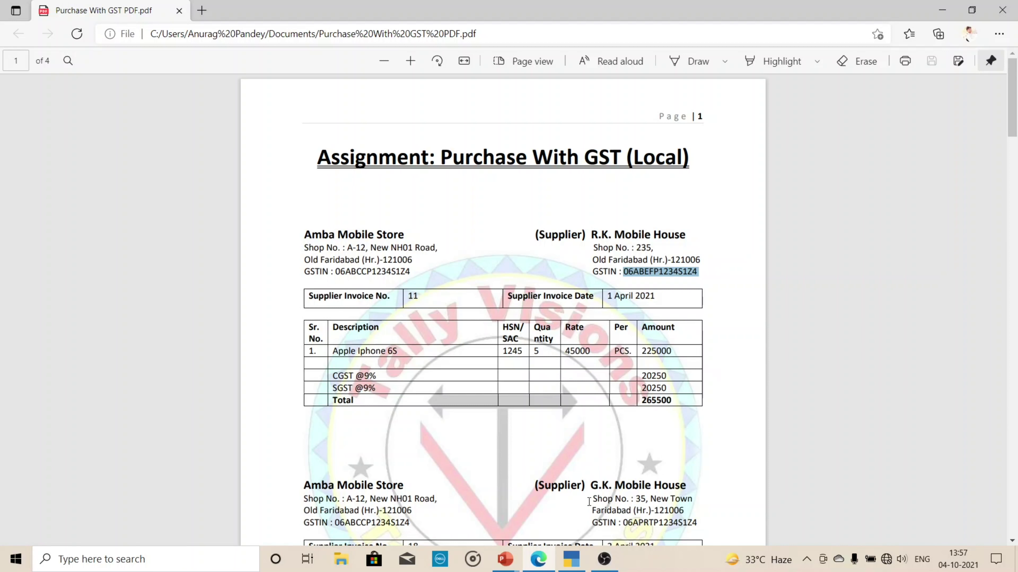
pyautogui.click(571, 560)
pyautogui.press('ctrl')
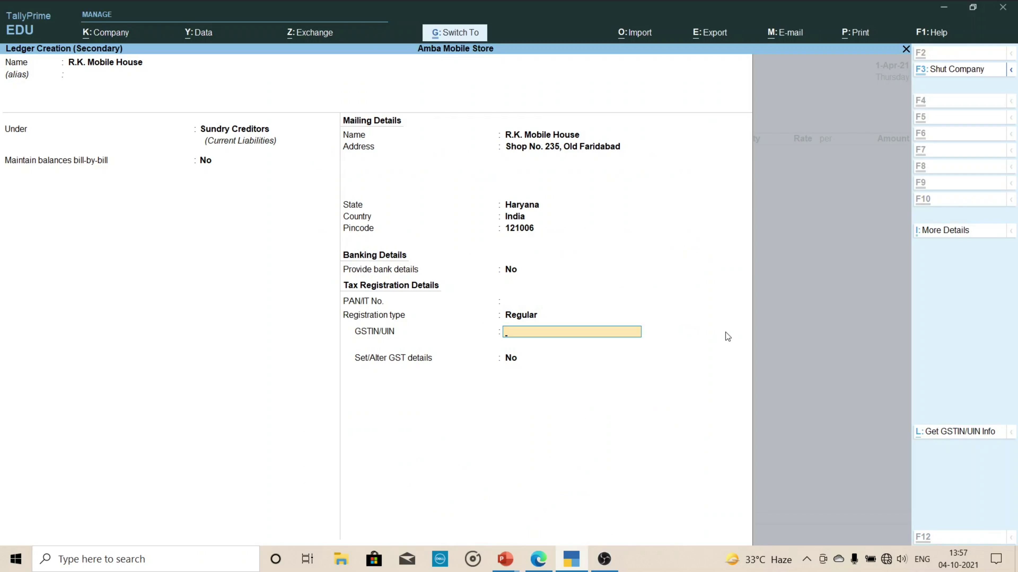
pyautogui.hotkey('ctrl', 'v')
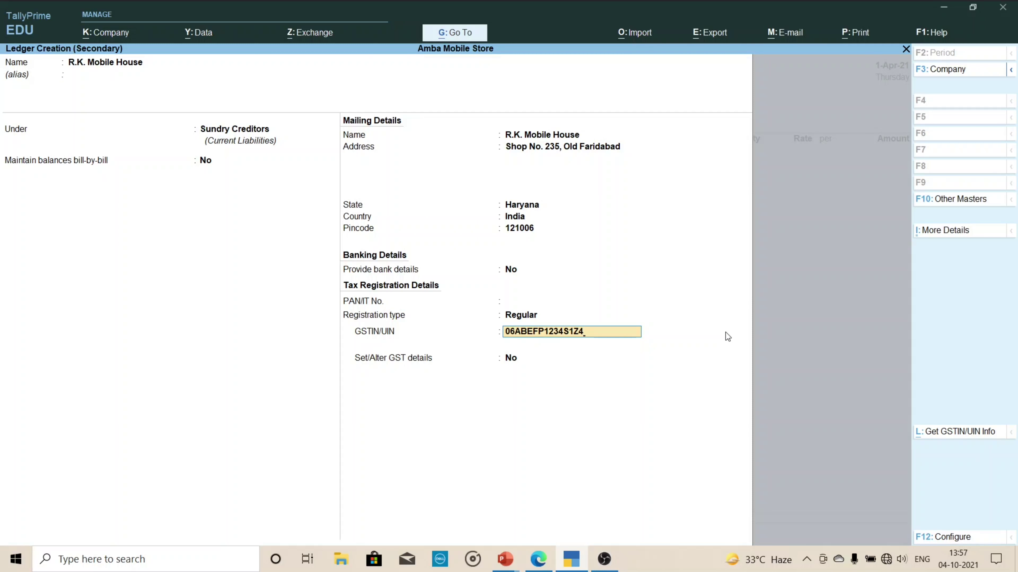
pyautogui.press('Return')
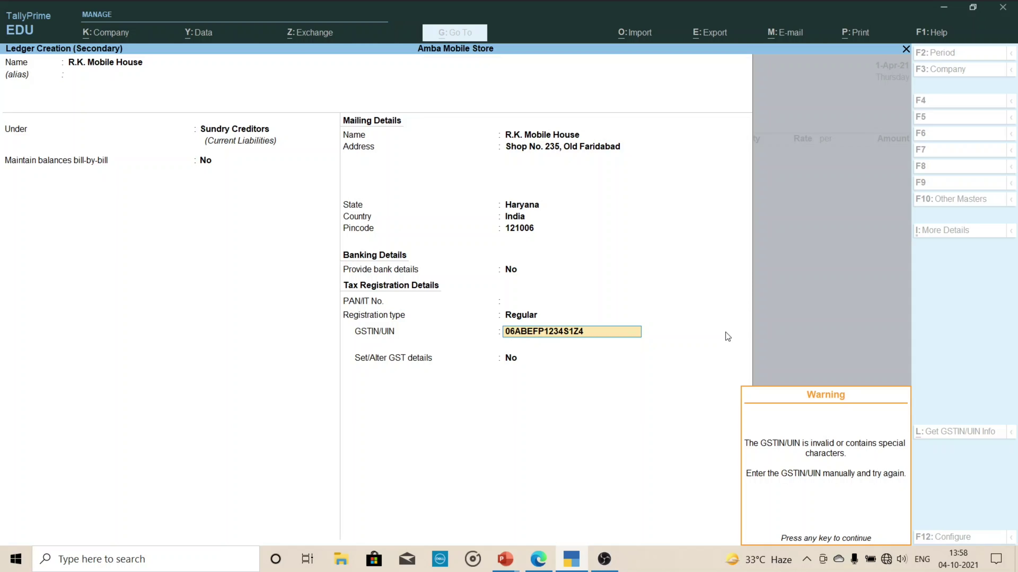
pyautogui.press('Return')
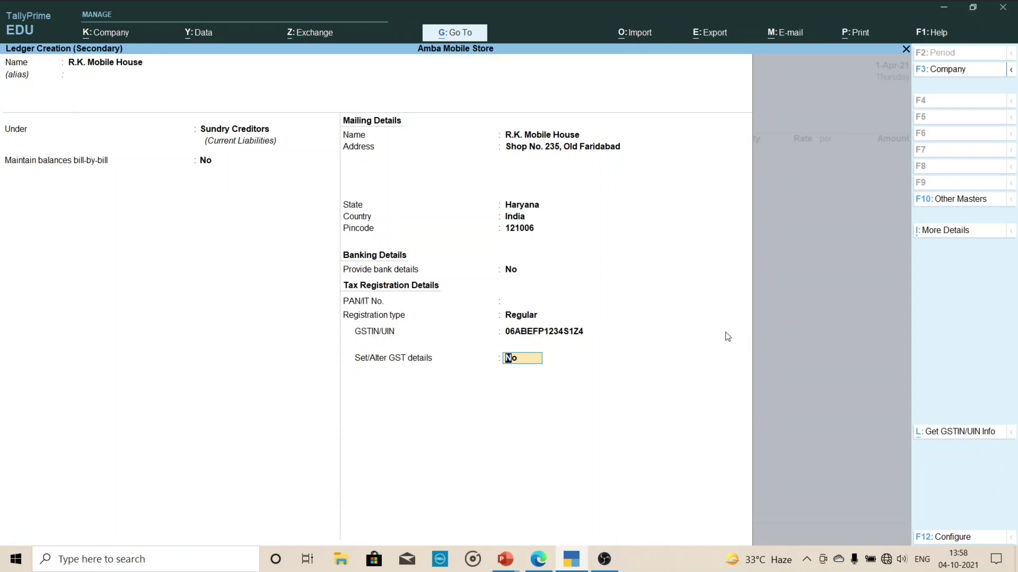
# - Set Set/Alter GST details to Yes, accept the default GST details with Regular registration and Not Applicable party type, and save the supplier ledger
pyautogui.write('y')
pyautogui.press('Return')
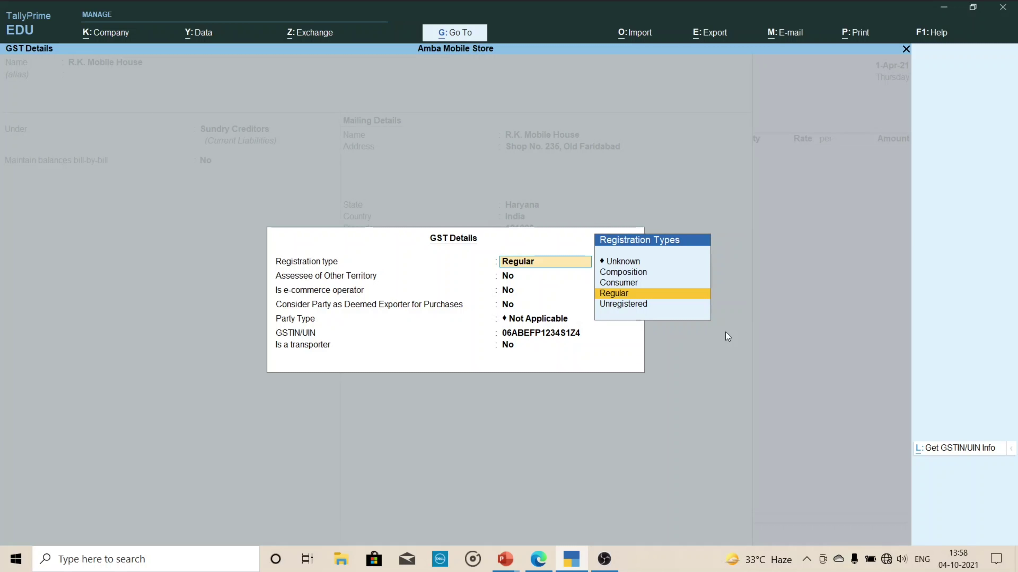
pyautogui.press('Return')
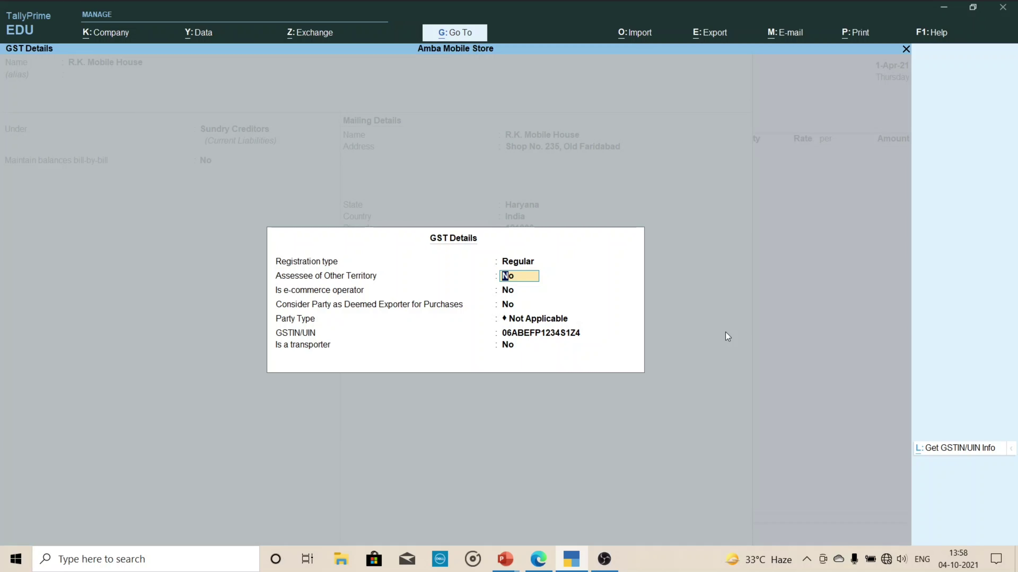
pyautogui.press('Return')
pyautogui.press('Return')
pyautogui.press('Return')
pyautogui.press('Return')
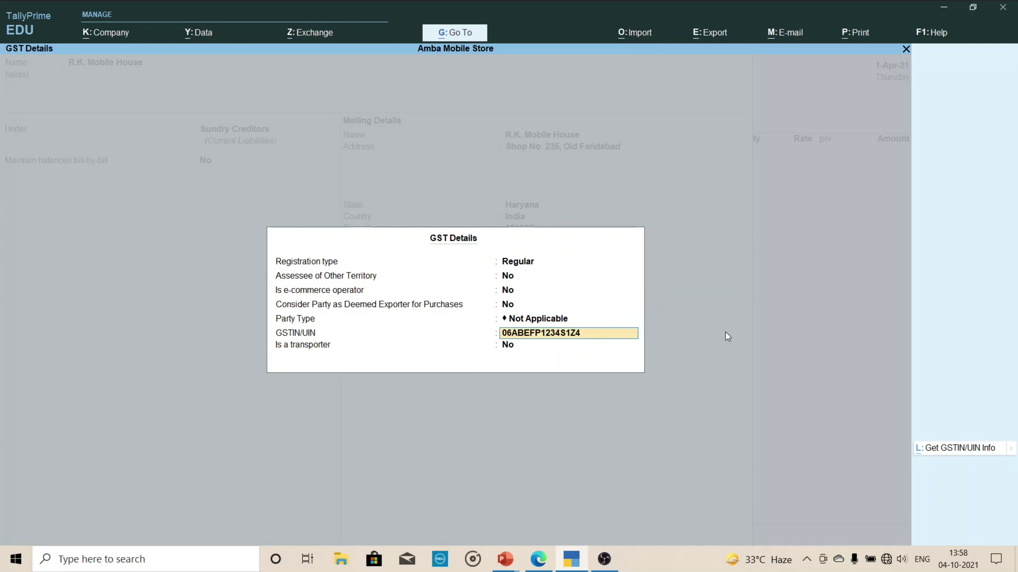
pyautogui.press('Return')
pyautogui.press('Return')
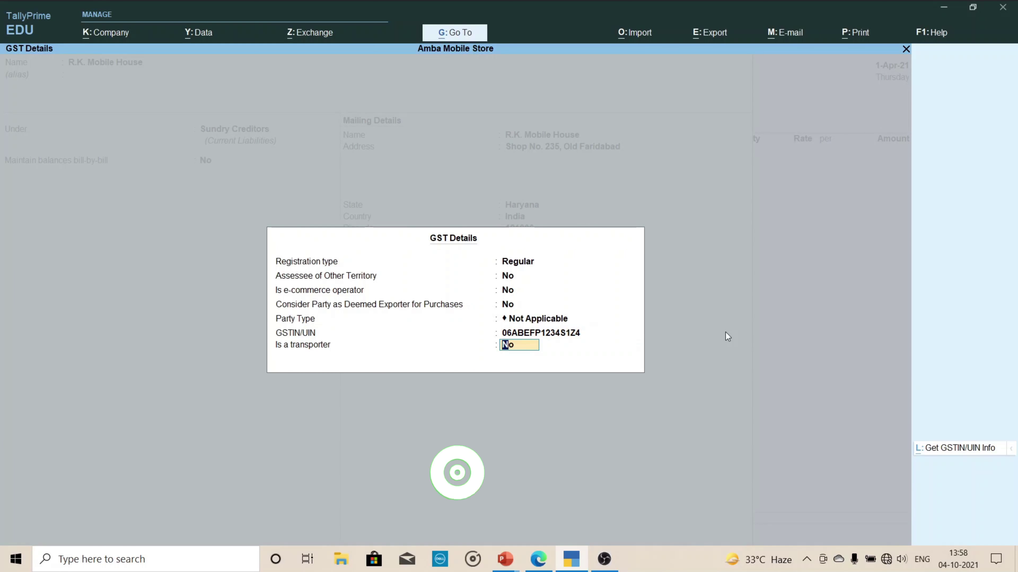
pyautogui.press('Return')
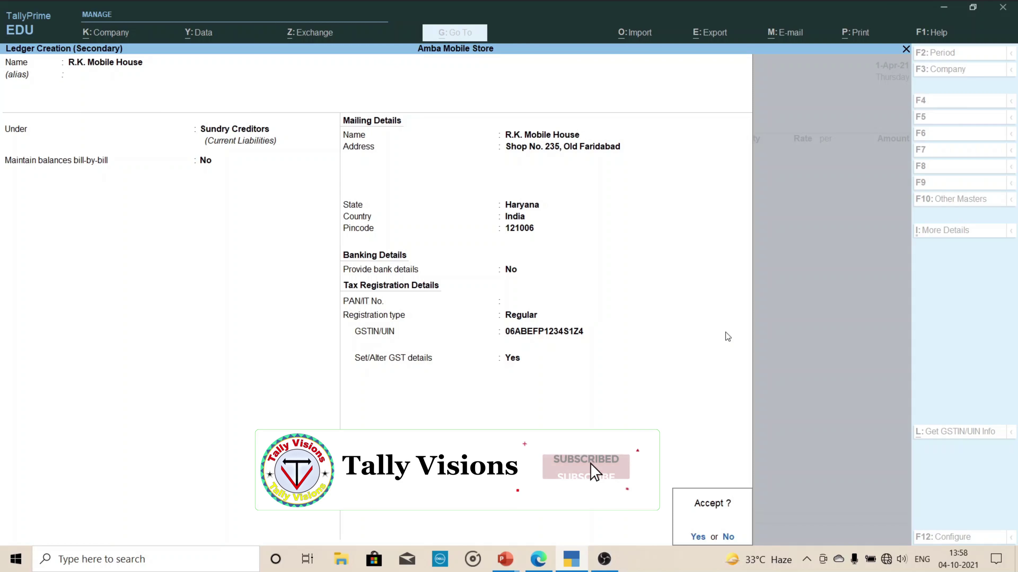
pyautogui.press('Return')
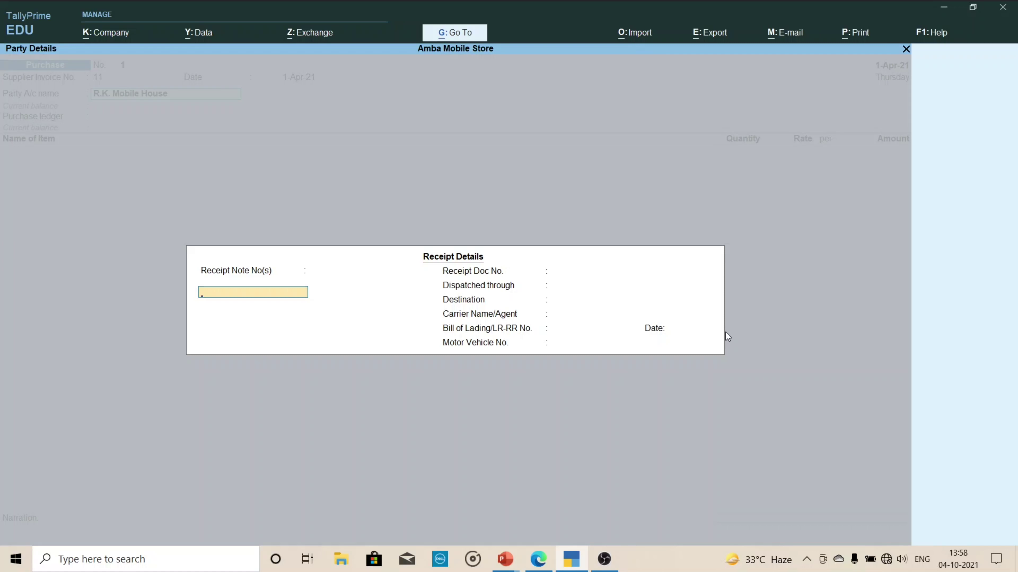
# - Leave the receipt note and receipt document numbers blank and begin the Dispatched through entry with "By"
pyautogui.press('Return')
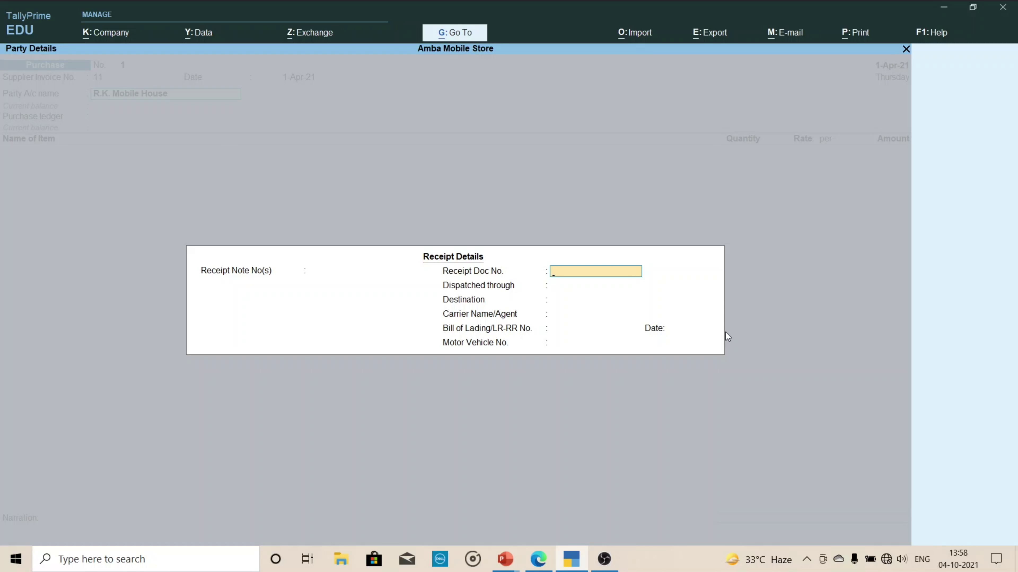
pyautogui.press('Return')
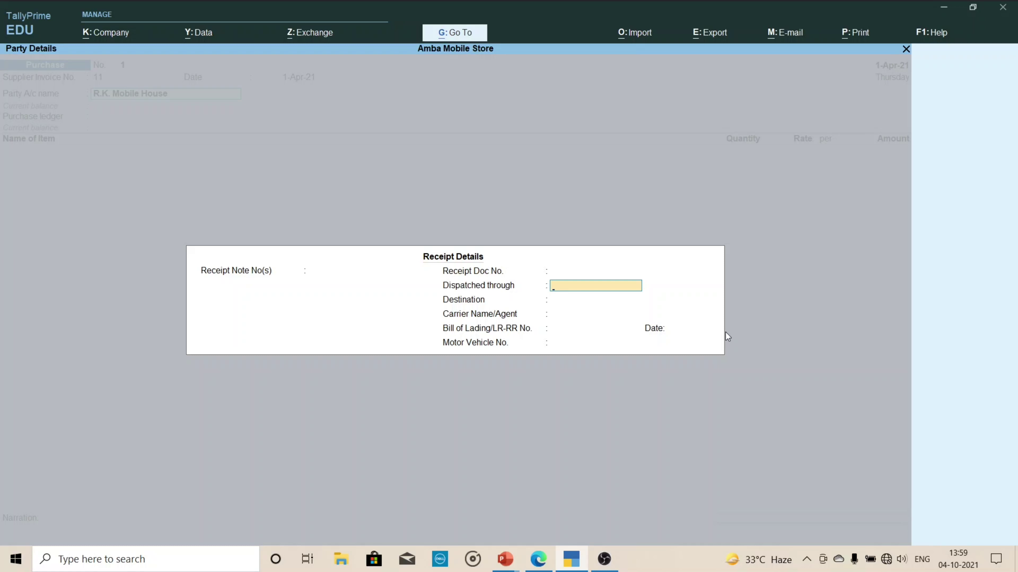
pyautogui.write('By')
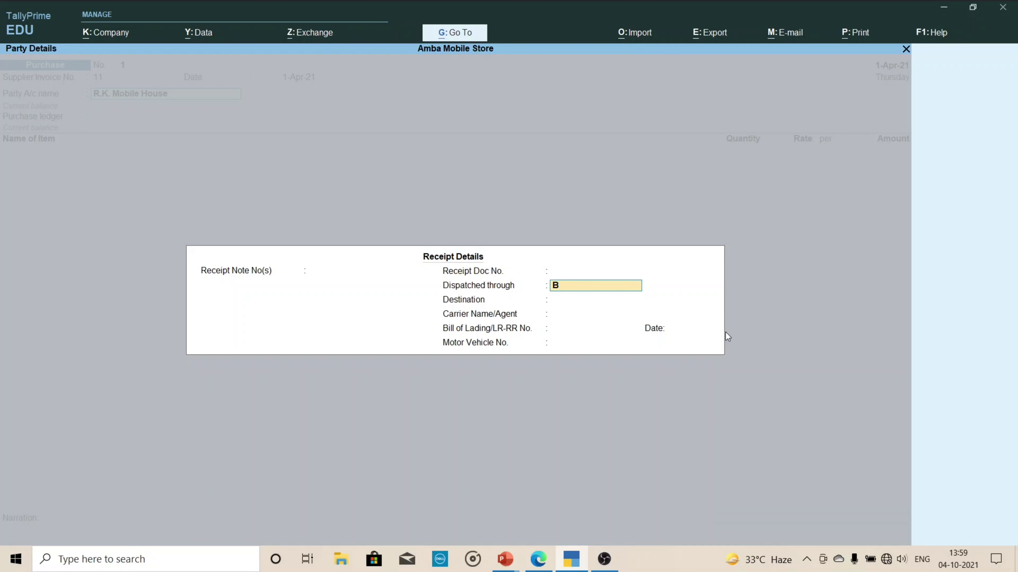
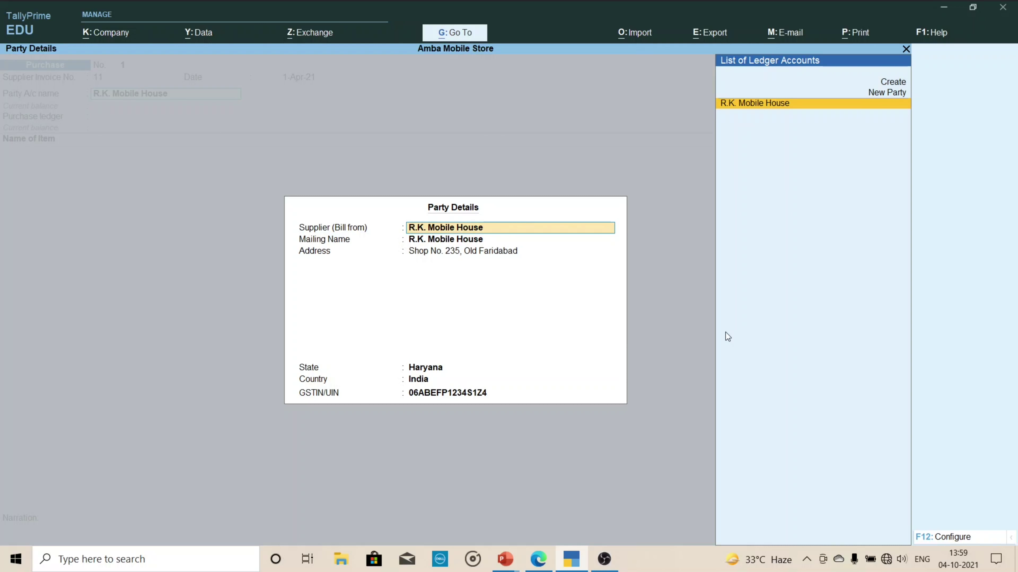
# - Accept the voucher's party details for R.K. Mobile House, keeping its mailing name, address and state Haryana
pyautogui.press('Return')
pyautogui.press('Return')
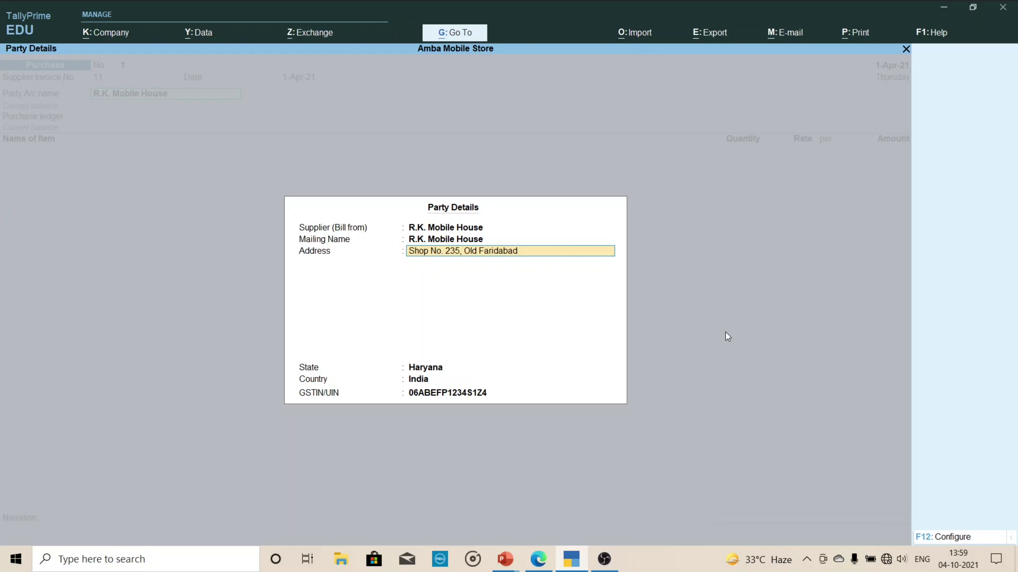
pyautogui.press('Return')
pyautogui.press('Return')
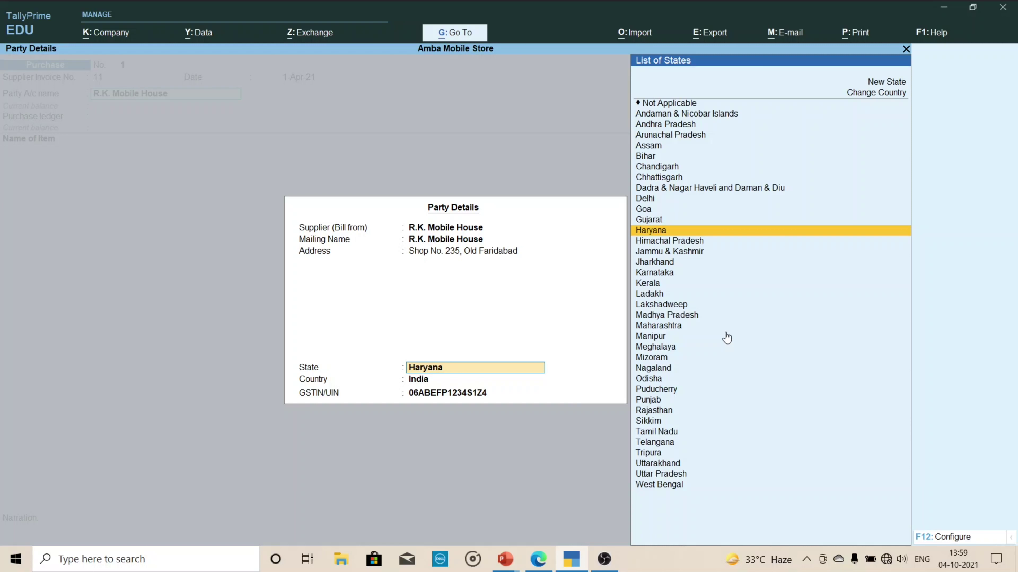
pyautogui.press('Return')
pyautogui.press('Return')
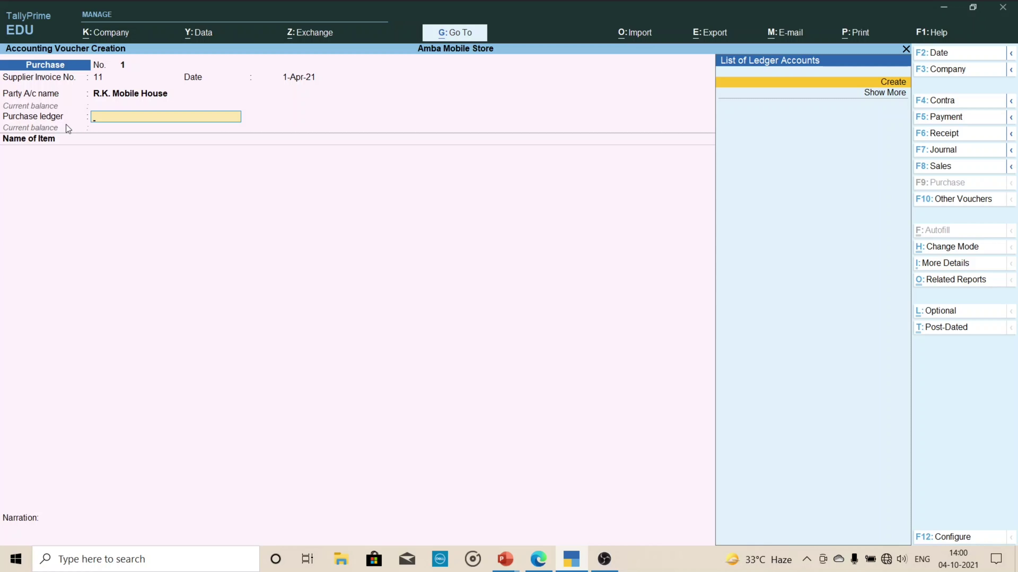
# - Create a purchase ledger named Purchase Local from within the voucher, without an alias, under Purchase Accounts
pyautogui.press('alt')
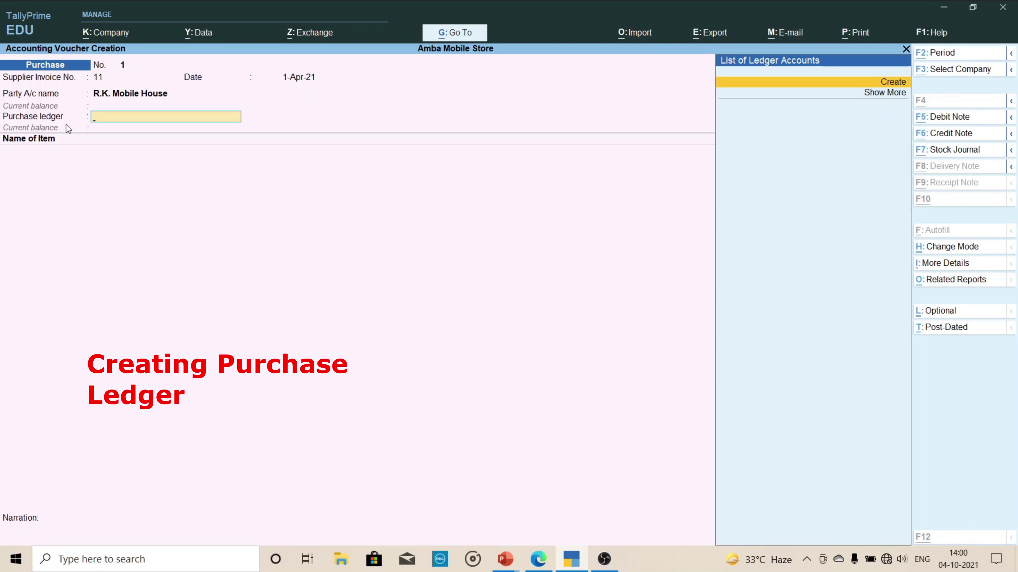
pyautogui.hotkey('alt', 'c')
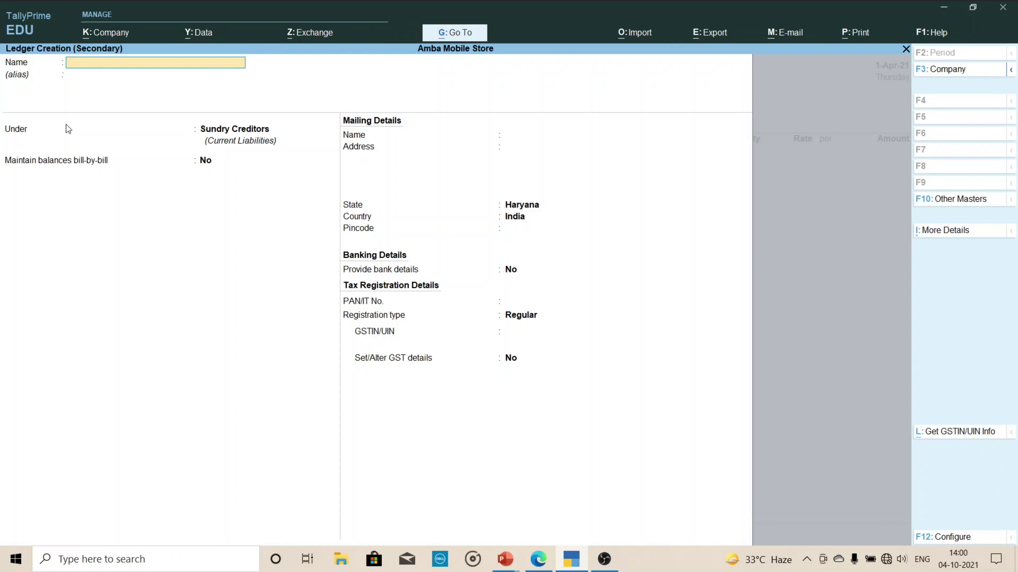
pyautogui.write('Purchase Local')
pyautogui.press('Return')
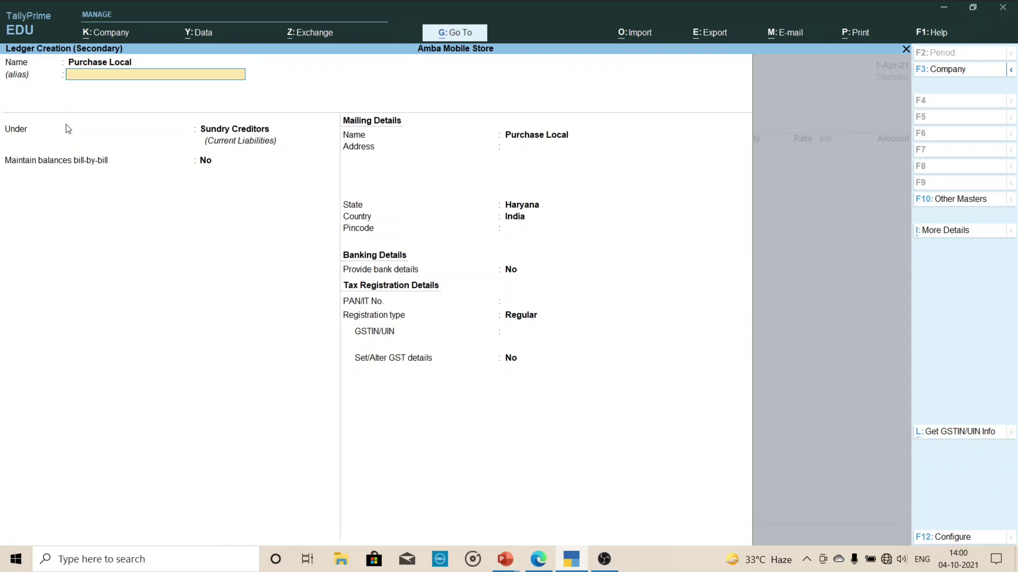
pyautogui.press('Return')
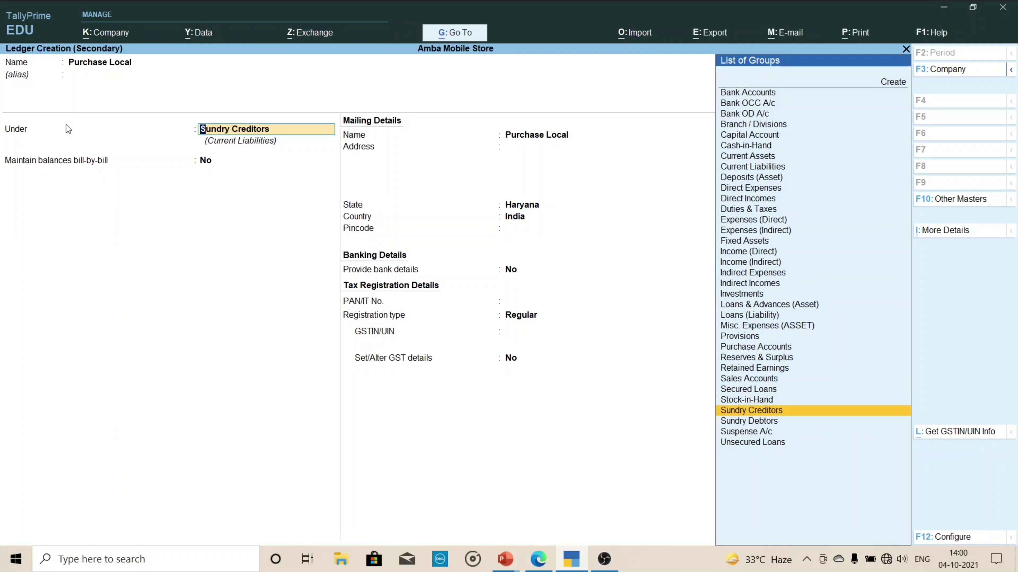
pyautogui.write('Pu')
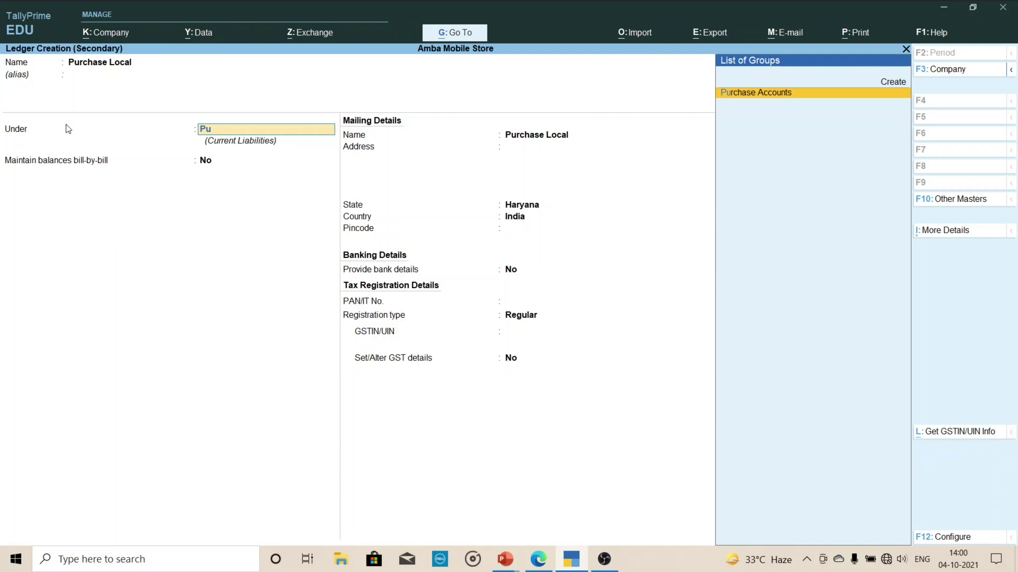
pyautogui.press('Return')
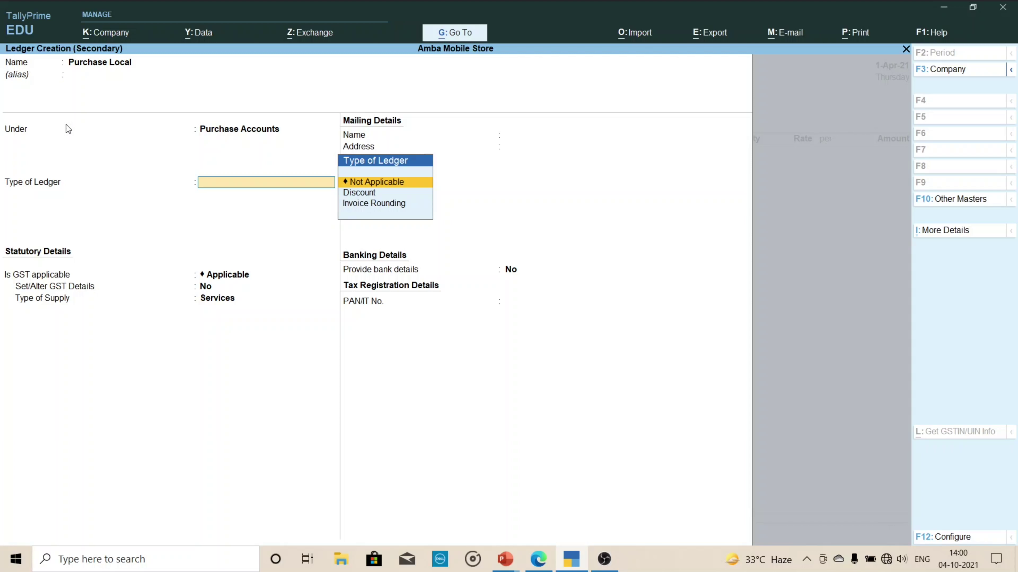
# - Keep the ledger type Not Applicable, GST Applicable and Set/Alter GST Details at No, and set the type of supply to Goods
pyautogui.press('Return')
pyautogui.press('Return')
pyautogui.press('Return')
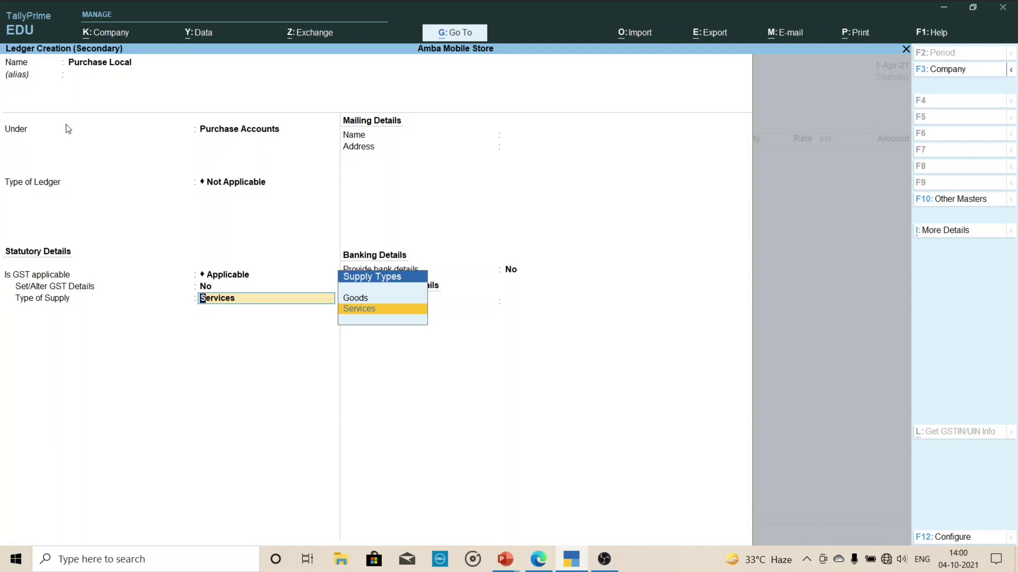
pyautogui.press('Up')
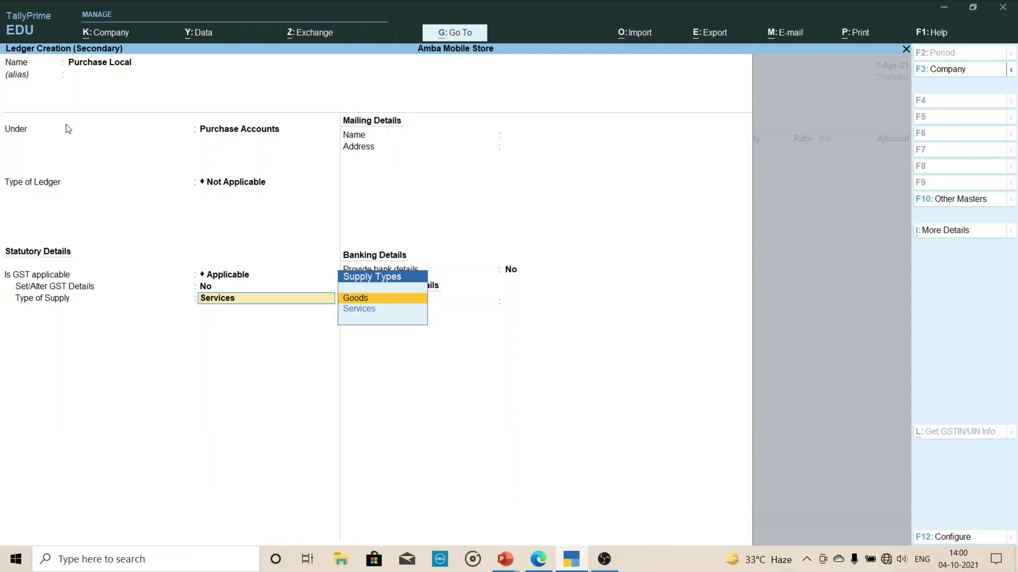
pyautogui.press('Return')
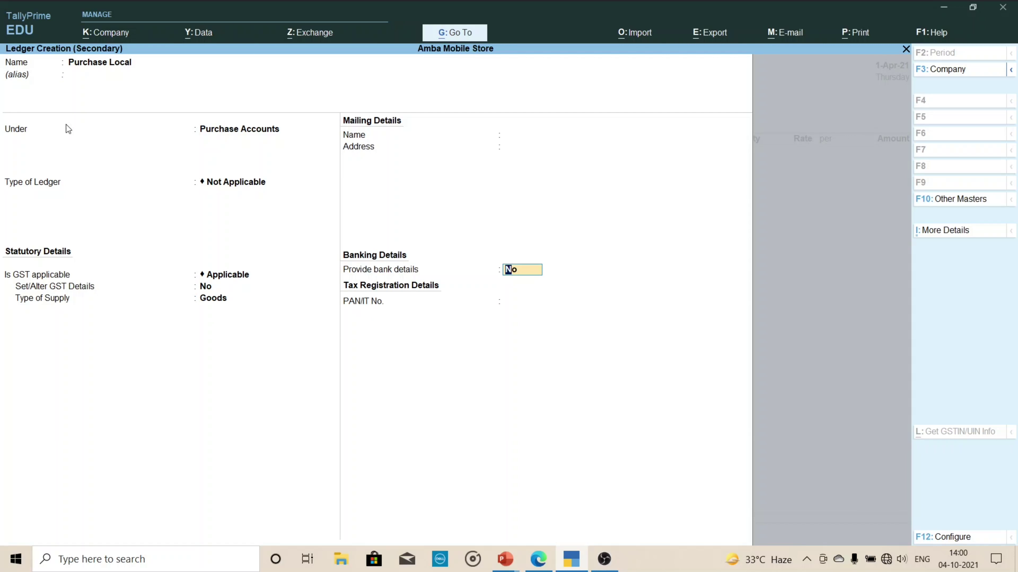
# - Leave bank details and the PAN number out of the Purchase Local ledger and save it
pyautogui.press('Return')
pyautogui.press('y')
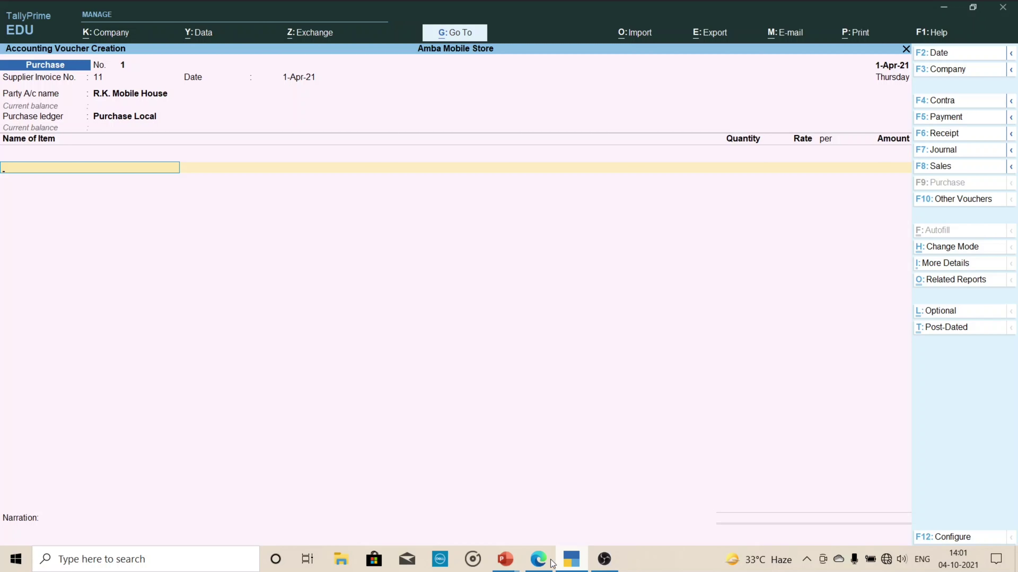
# - Switch to the invoice PDF in Edge, copy the item description Apple Iphone 6S and return to the TallyPrime voucher
pyautogui.click(538, 559)
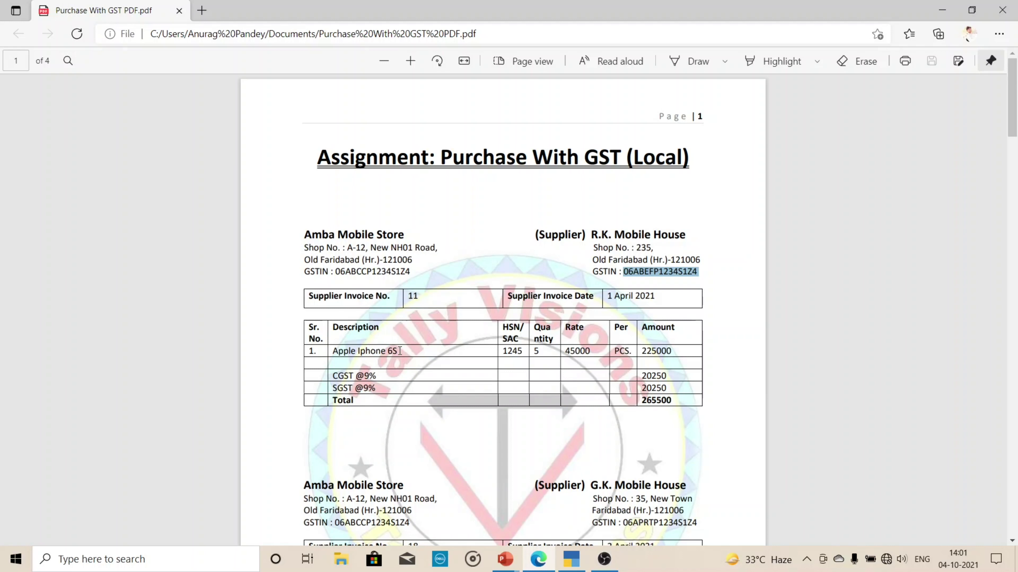
pyautogui.moveTo(400, 351); pyautogui.dragTo(326, 350)
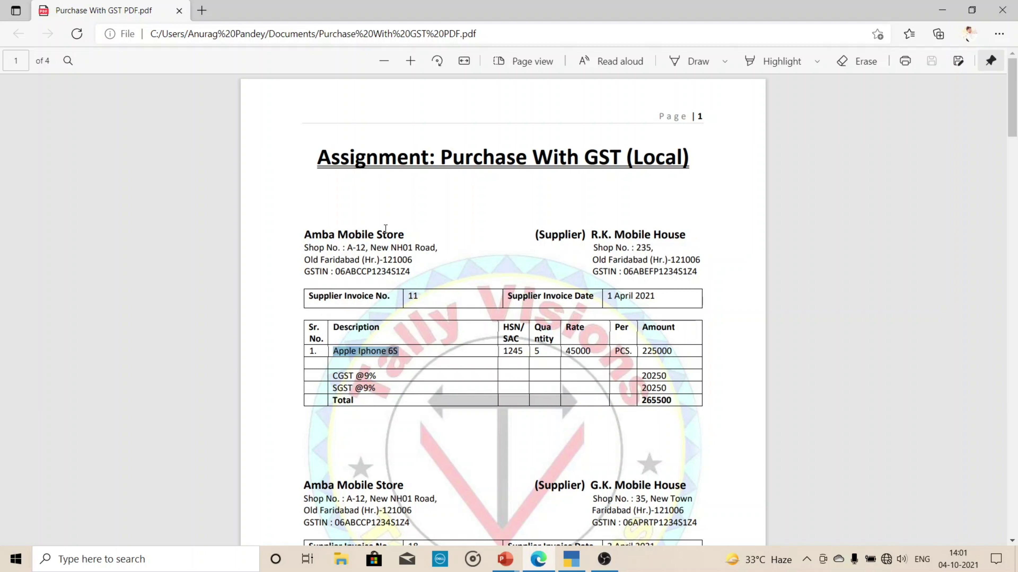
pyautogui.click(572, 560)
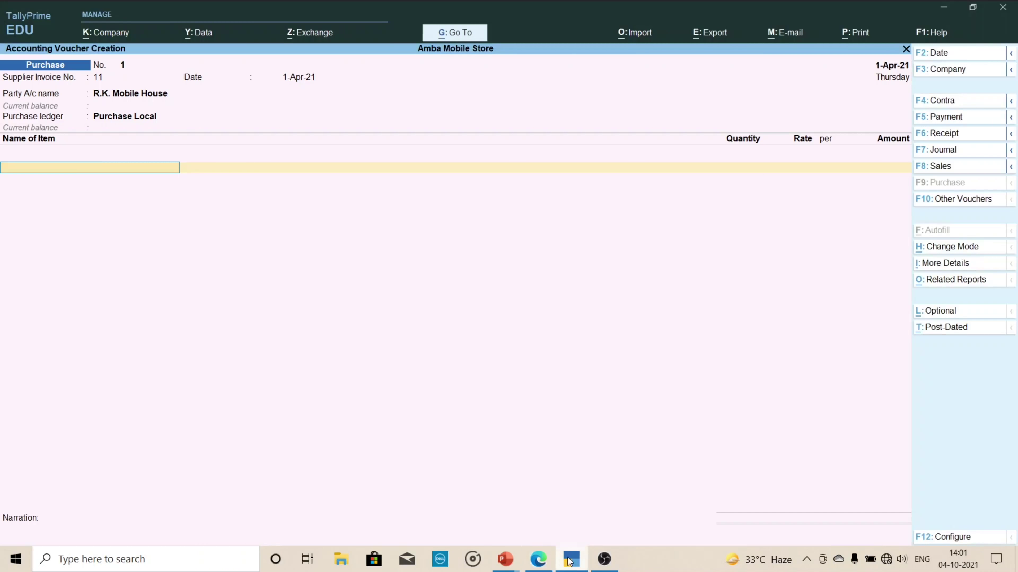
# - Start a new stock item from the voucher's item line, named Apple Iphone 6S and without an alias
pyautogui.write('F')
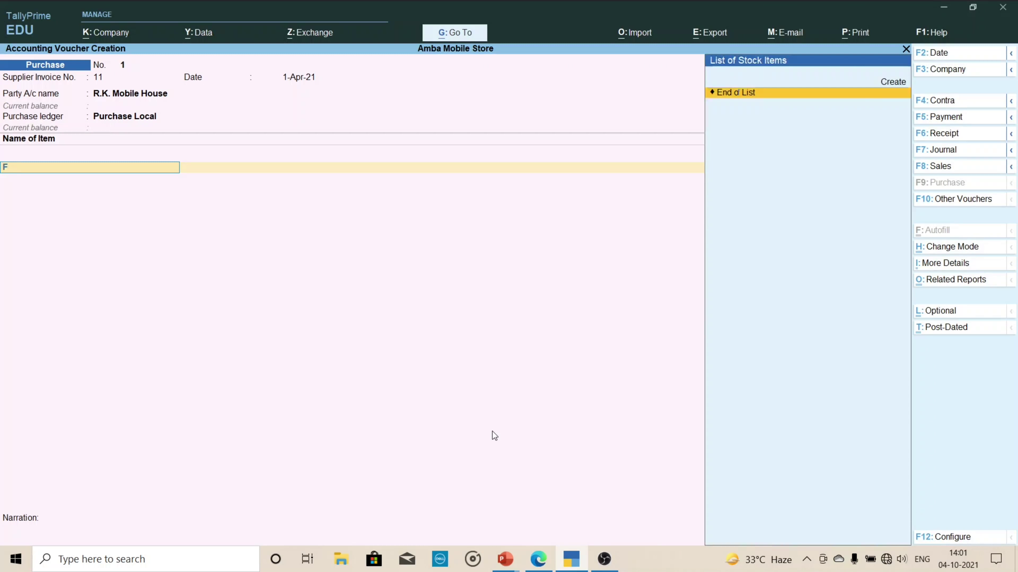
pyautogui.write('c')
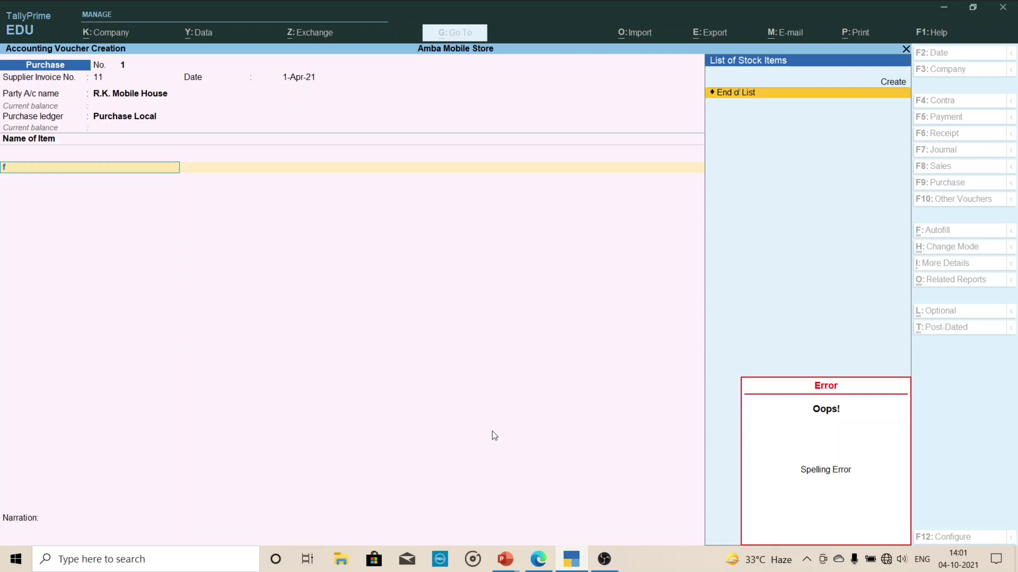
pyautogui.press('Up')
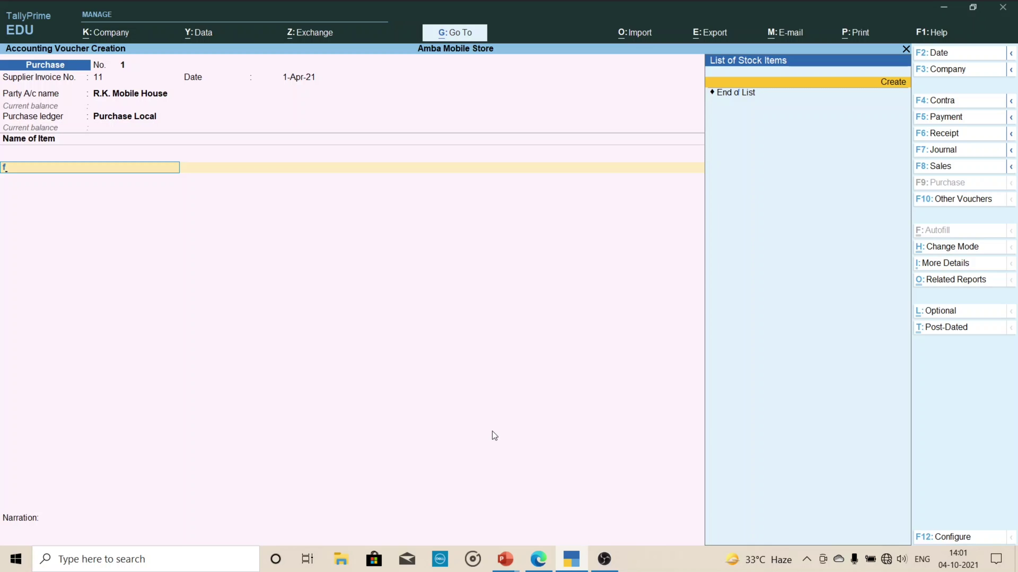
pyautogui.press('Return')
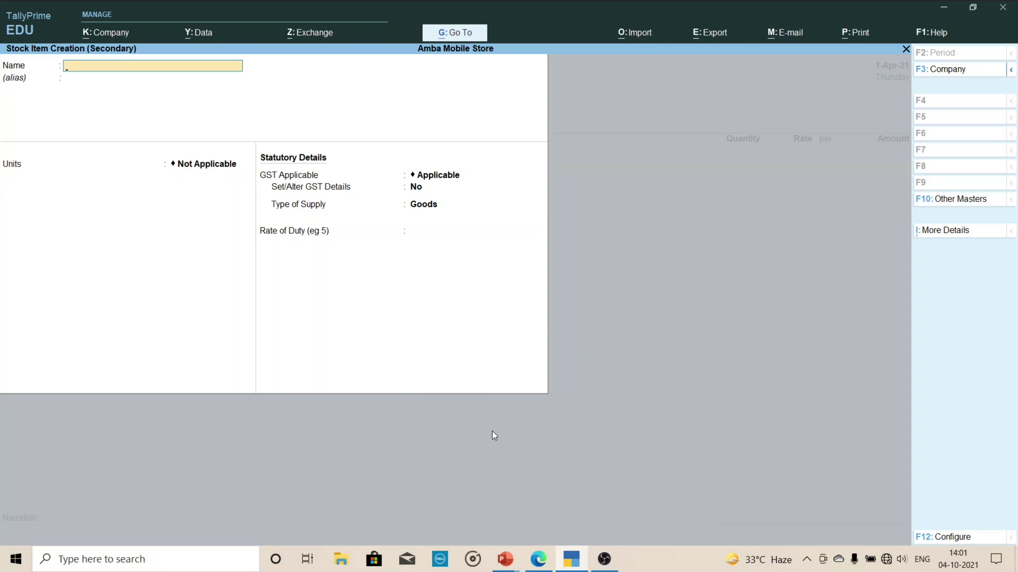
pyautogui.press('ctrl')
pyautogui.press('ctrl')
pyautogui.write('Apple Iphone 6S')
pyautogui.press('Return')
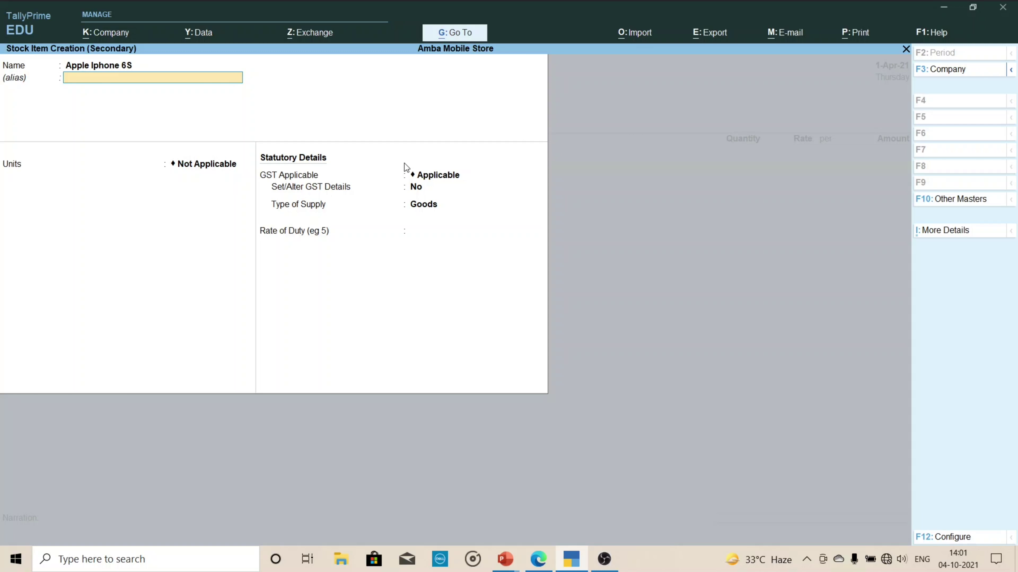
pyautogui.press('Return')
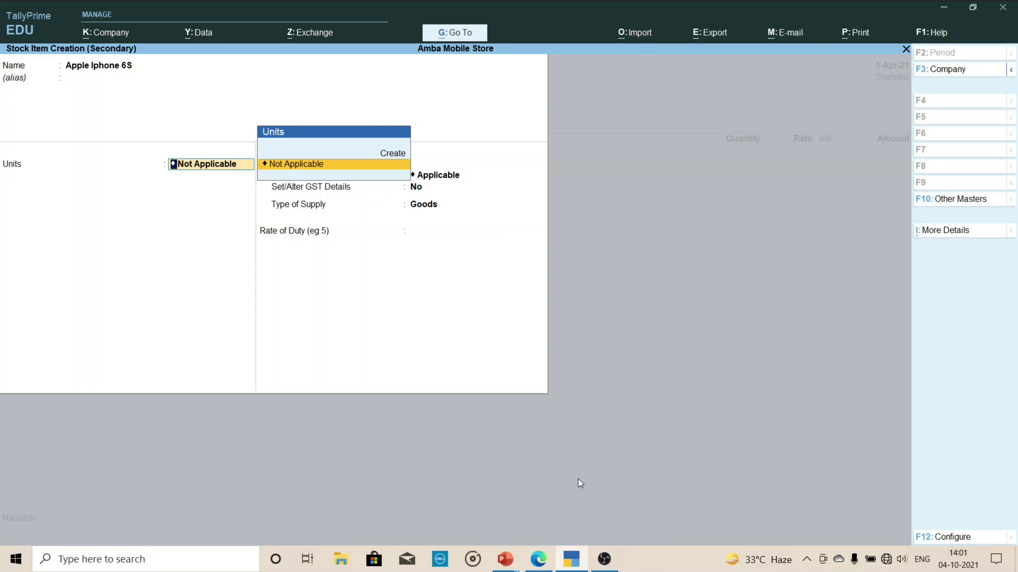
# - Check the item's unit in the invoice PDF and start a simple unit with symbol Pcs. and formal name Pieces
pyautogui.click(538, 563)
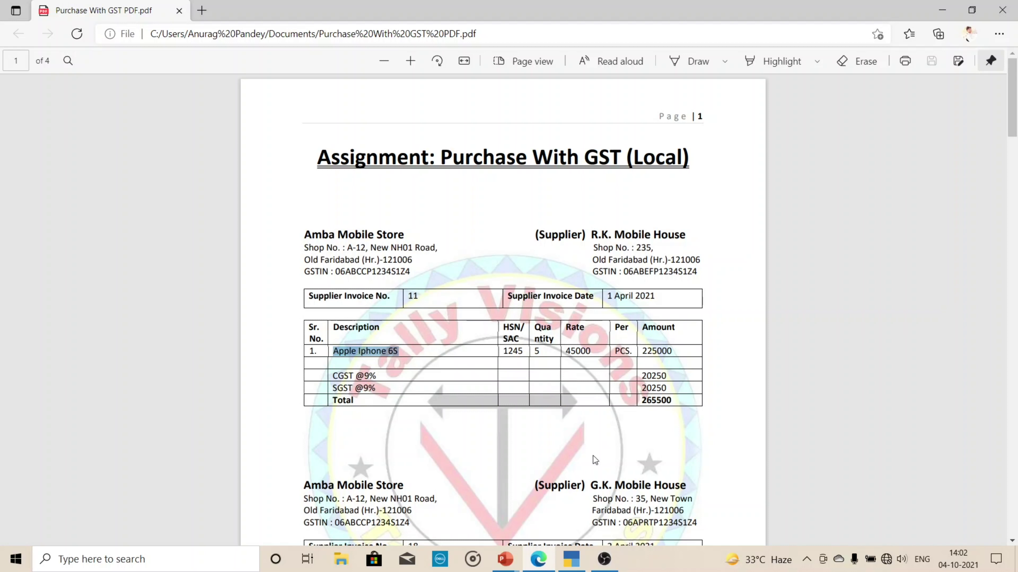
pyautogui.click(576, 565)
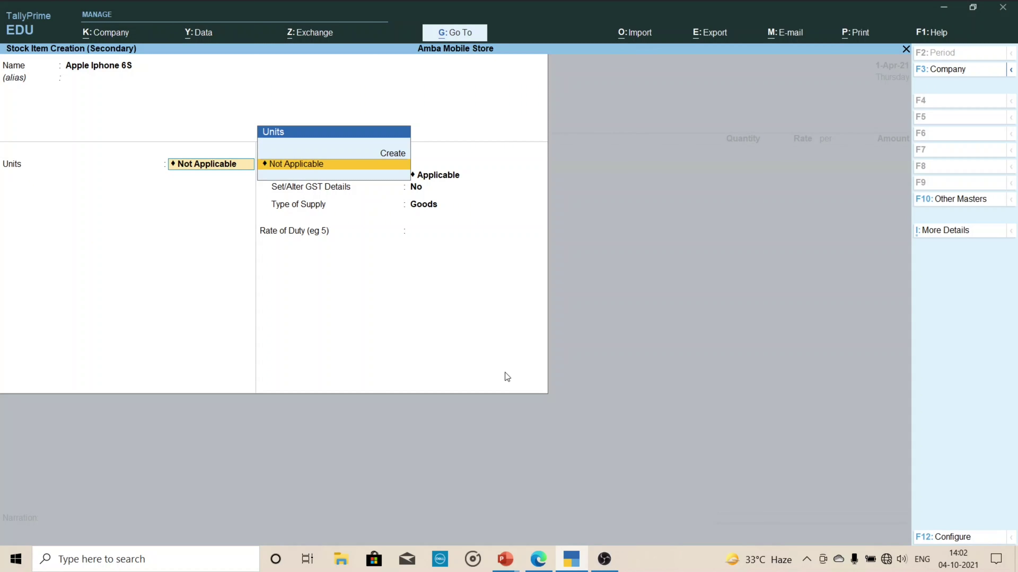
pyautogui.hotkey('alt', 'c')
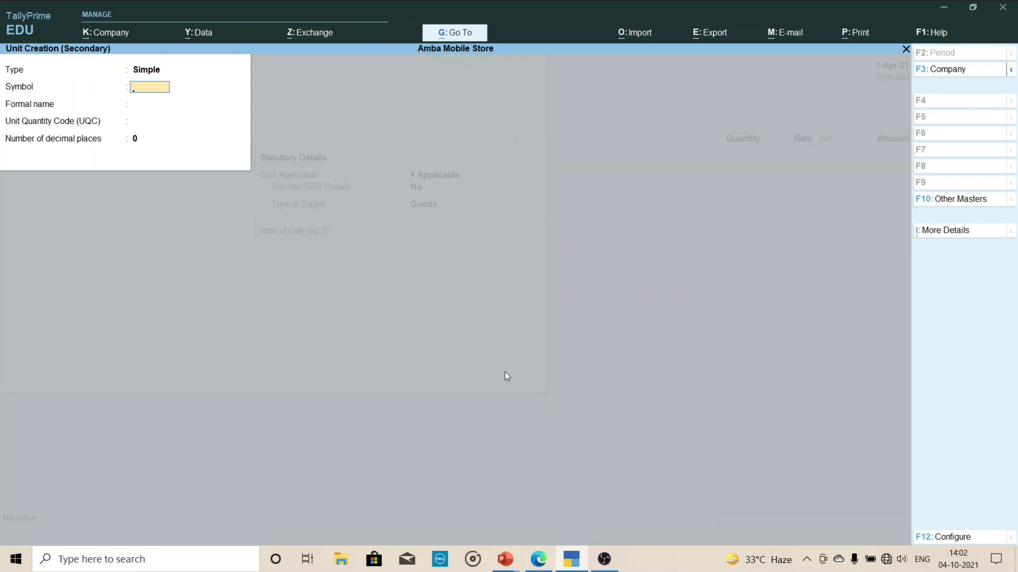
pyautogui.write('Pcs.')
pyautogui.press('Return')
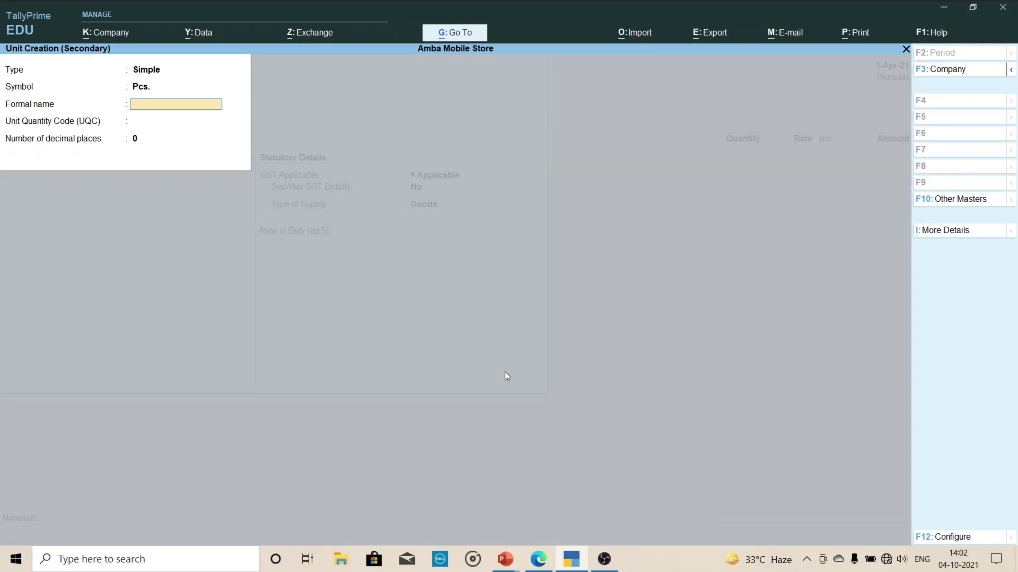
pyautogui.write('Pieces')
pyautogui.press('Return')
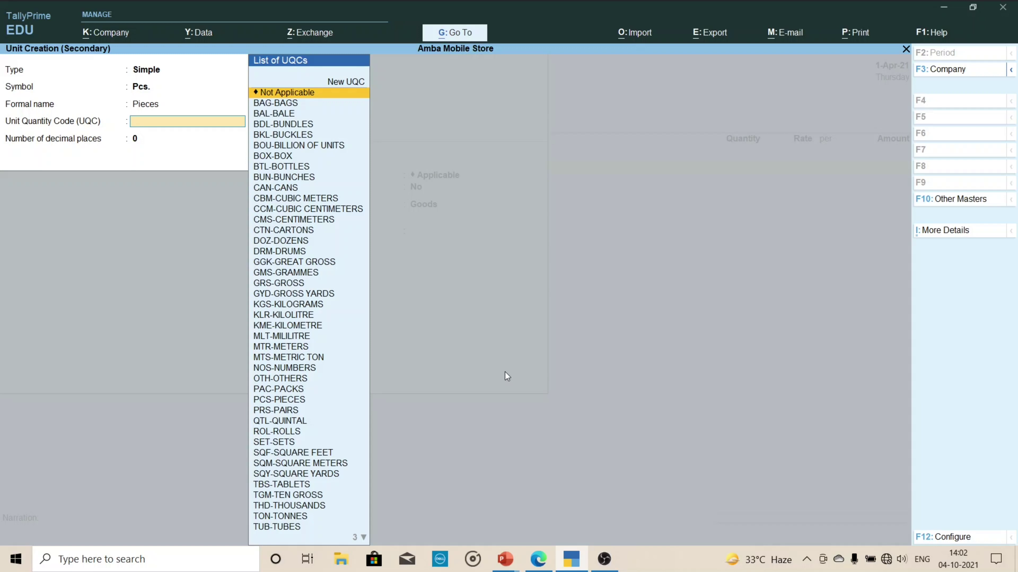
# - Give the new unit the quantity code PCS-PIECES and 1 decimal place, and save it as the stock item's unit
pyautogui.write('pcs')
pyautogui.press('Return')
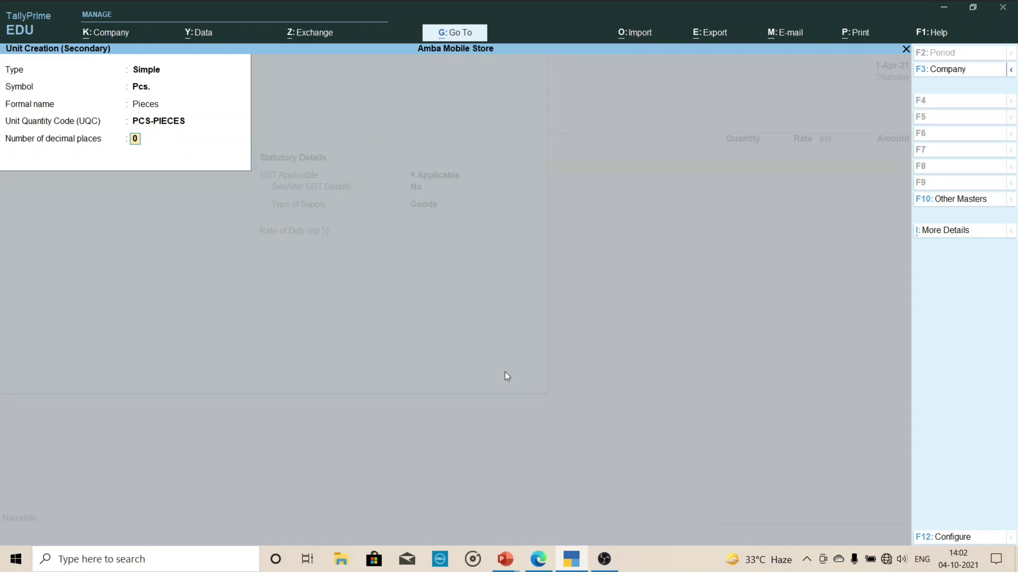
pyautogui.write('1')
pyautogui.press('Return')
pyautogui.press('Return')
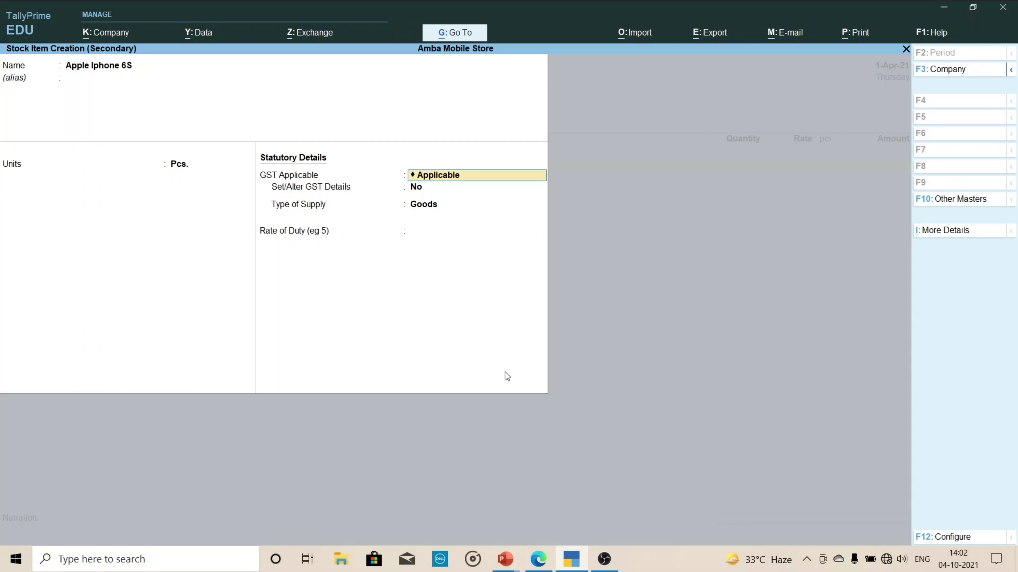
# - Keep GST Applicable, turn on Set/Alter GST Details and enter HSN/SAC 1245 from the invoice PDF, leaving the description blank
pyautogui.press('Return')
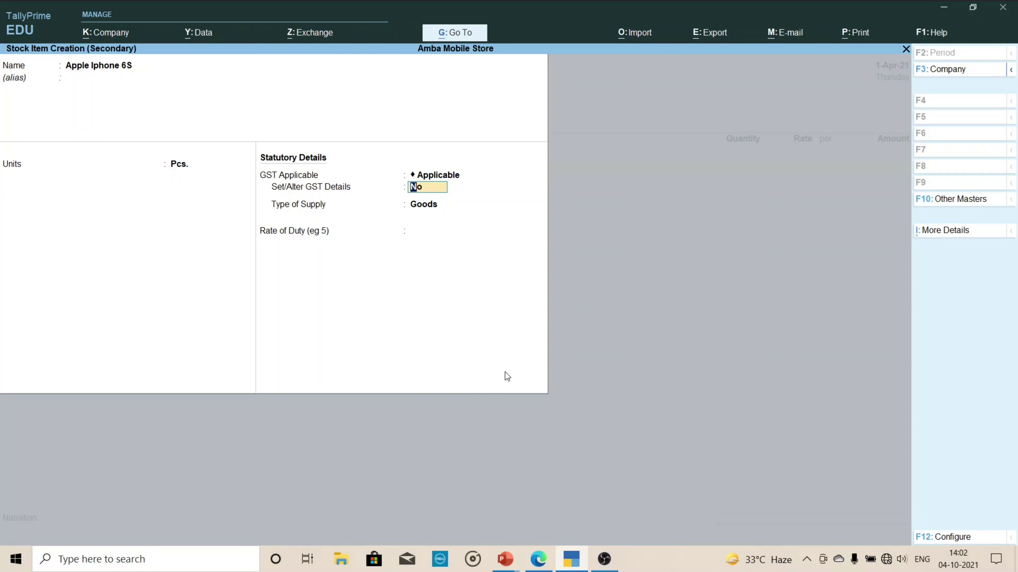
pyautogui.write('y')
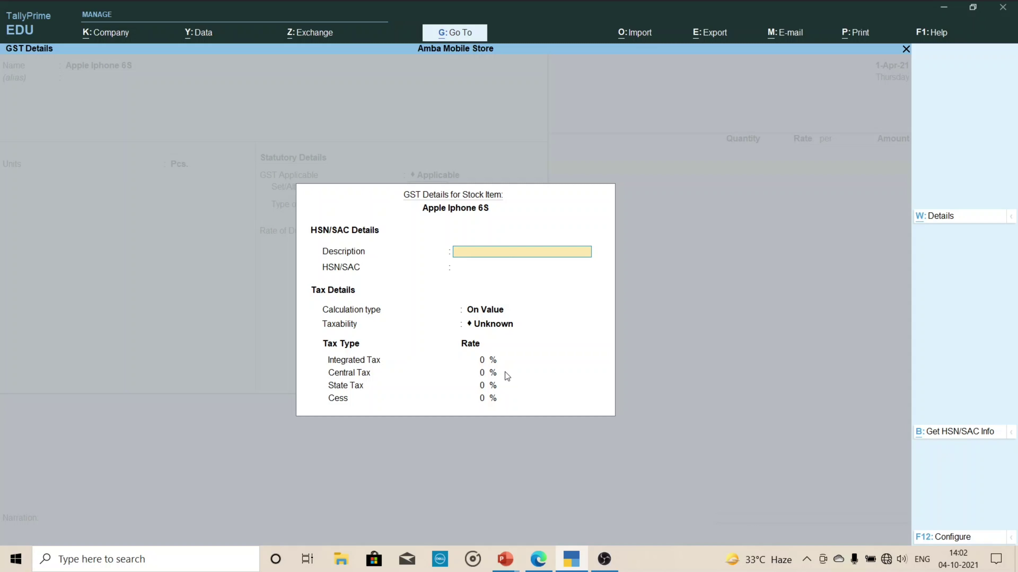
pyautogui.press('Return')
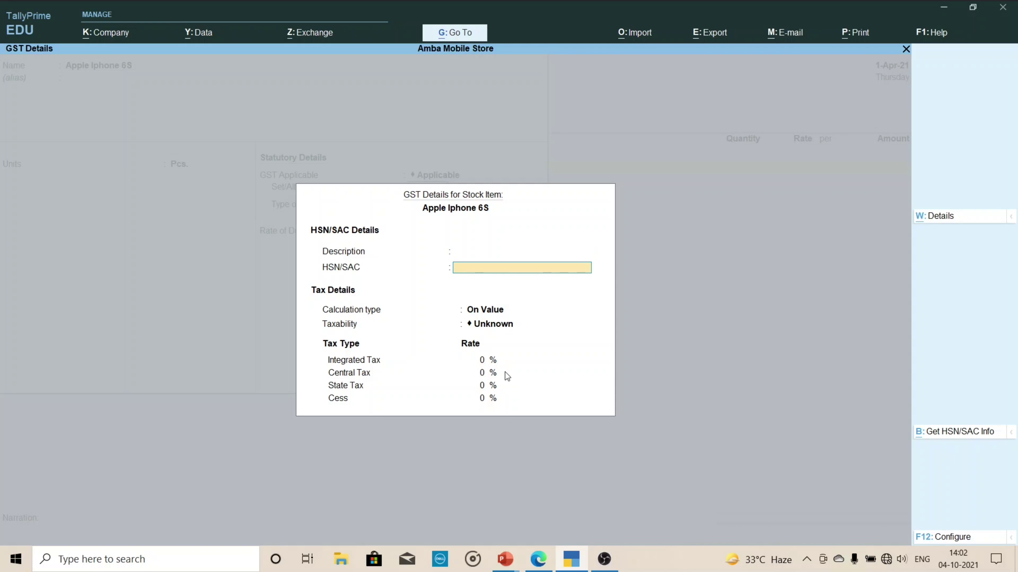
pyautogui.click(539, 559)
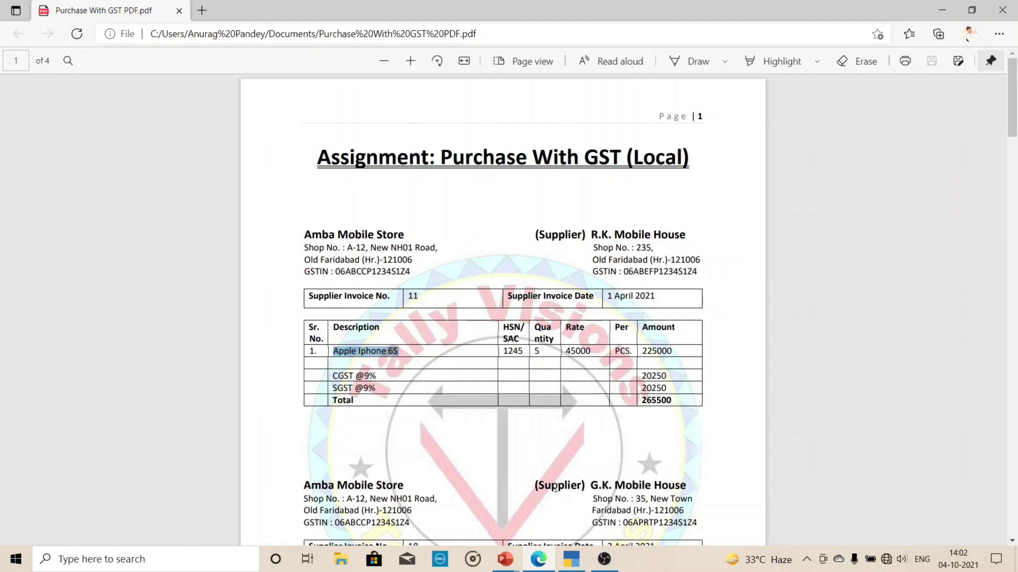
pyautogui.click(571, 560)
pyautogui.write('1245')
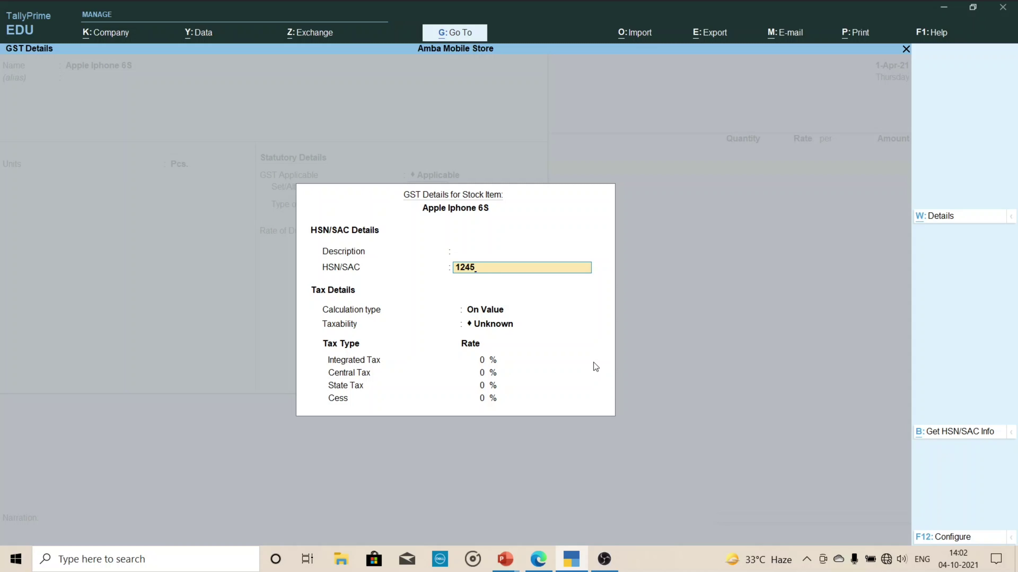
pyautogui.press('Return')
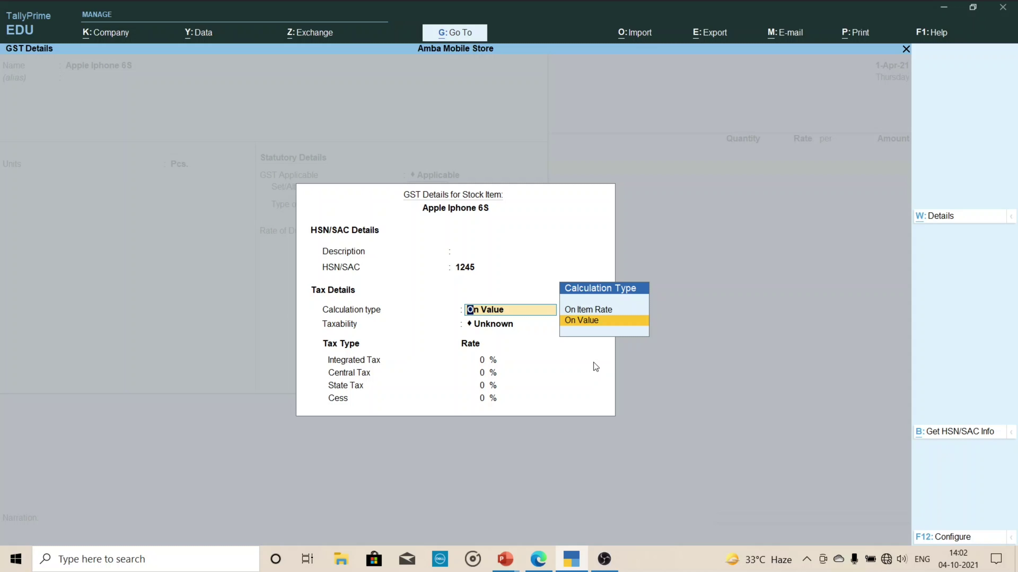
# - Keep the calculation type On Value, set taxability to Taxable, and consult the invoice PDF for the item's GST rates
pyautogui.press('Return')
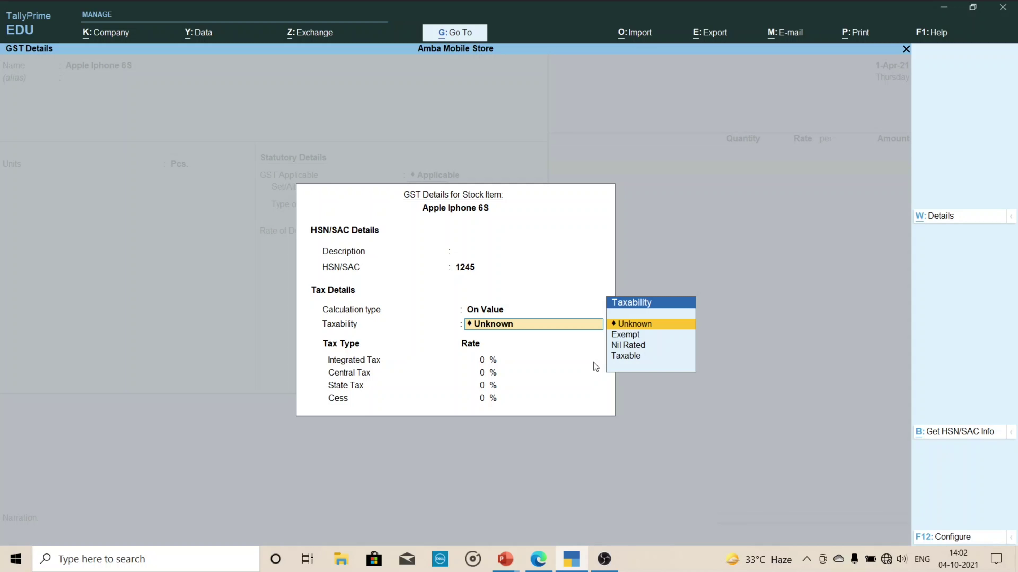
pyautogui.press('Down')
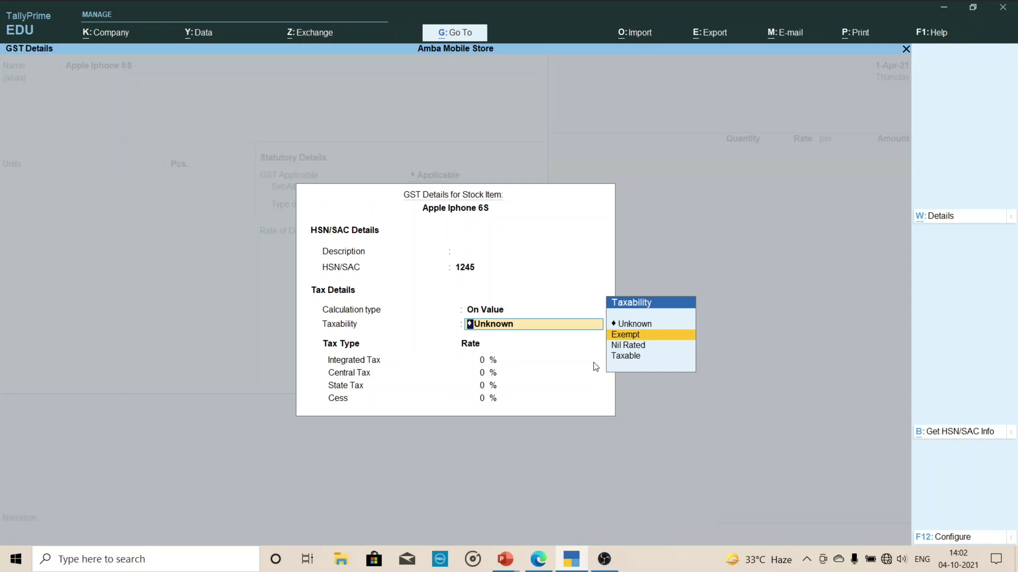
pyautogui.press('Down')
pyautogui.press('Down')
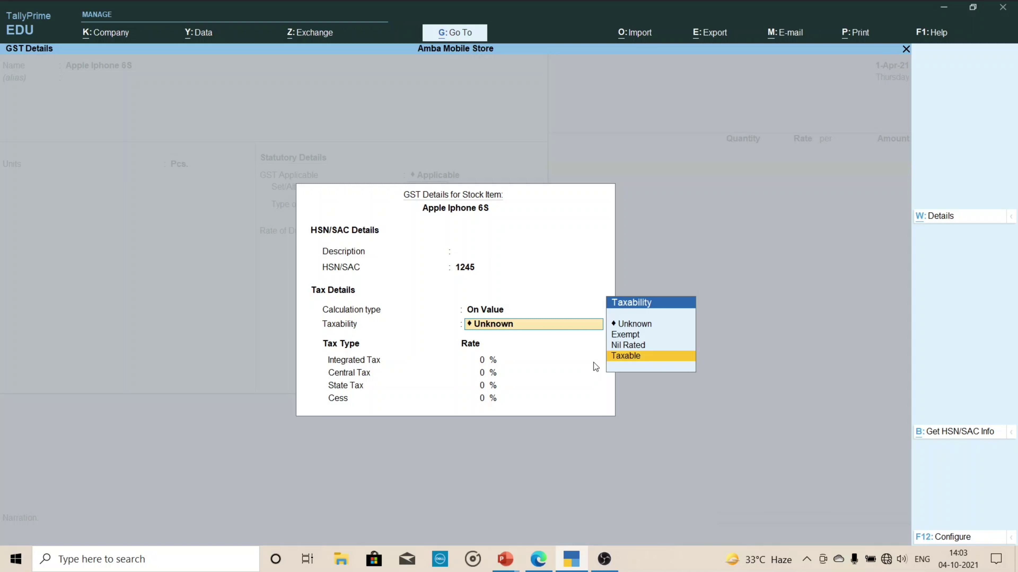
pyautogui.press('Return')
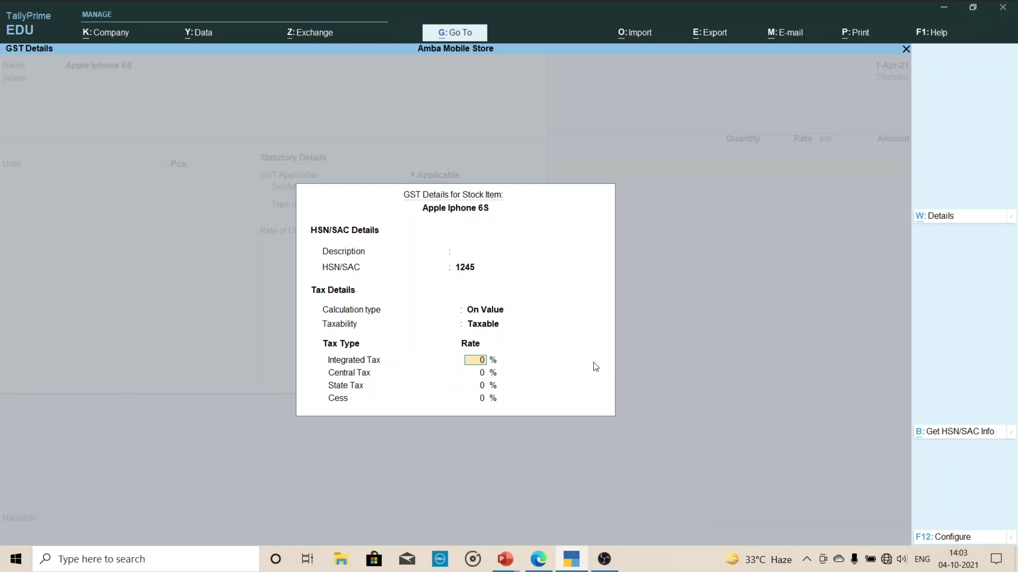
pyautogui.click(537, 558)
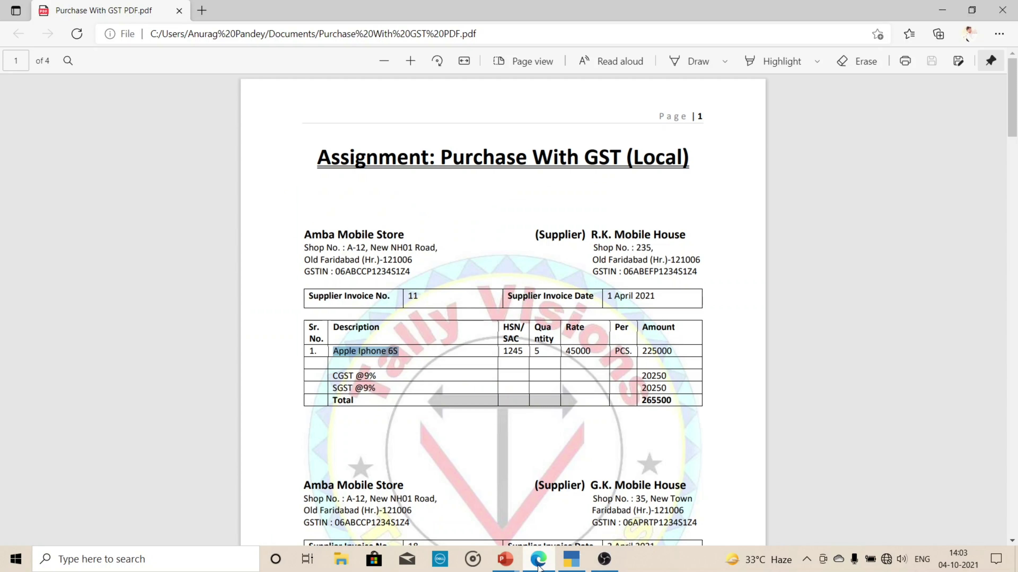
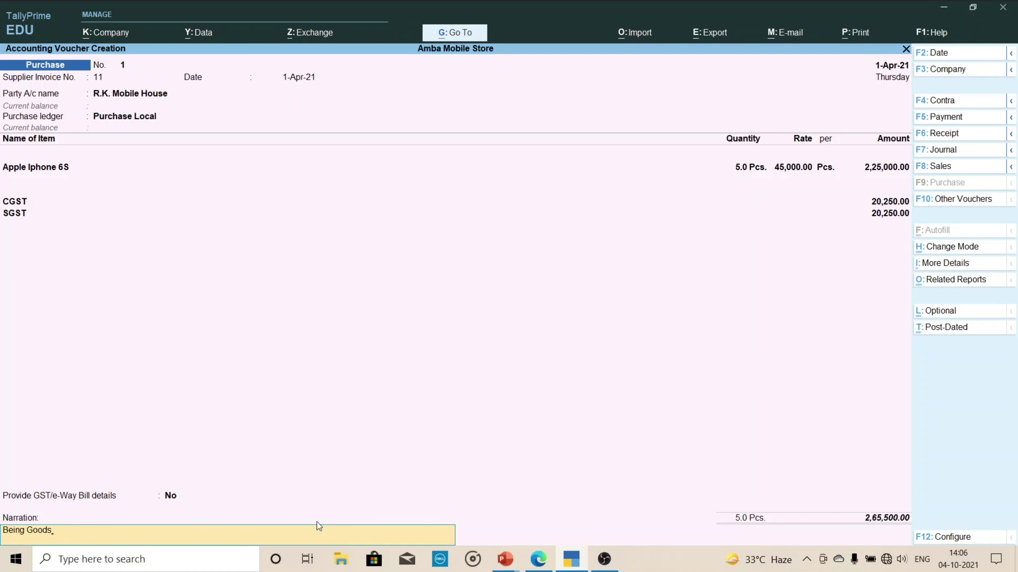
# - Complete the narration as "Being Goods Purchassed At Credit.", save the purchase voucher and return to the Gateway of Tally
pyautogui.write('Purchassed At Credit.')
pyautogui.press('Return')
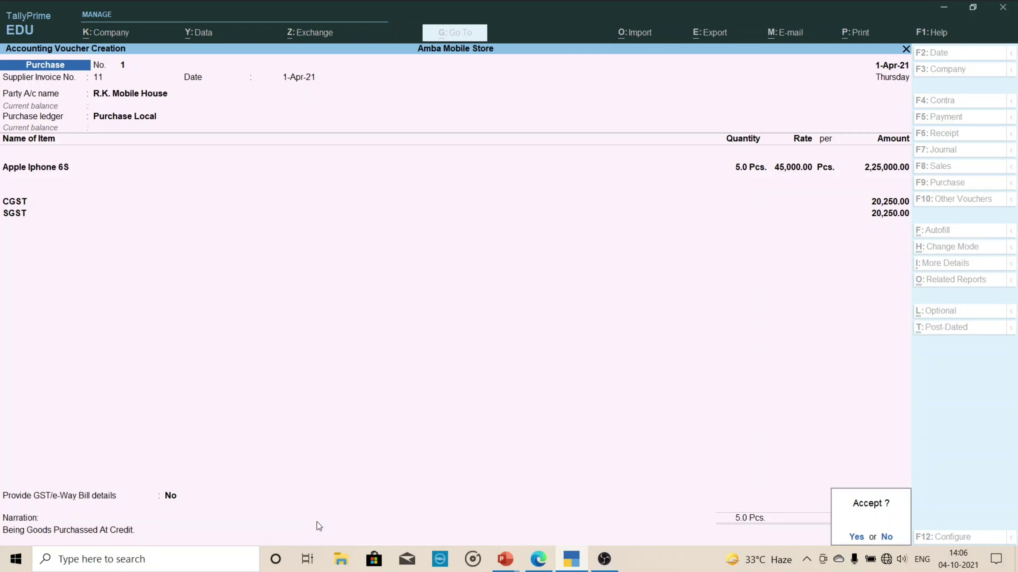
pyautogui.press('Return')
pyautogui.press('Escape')
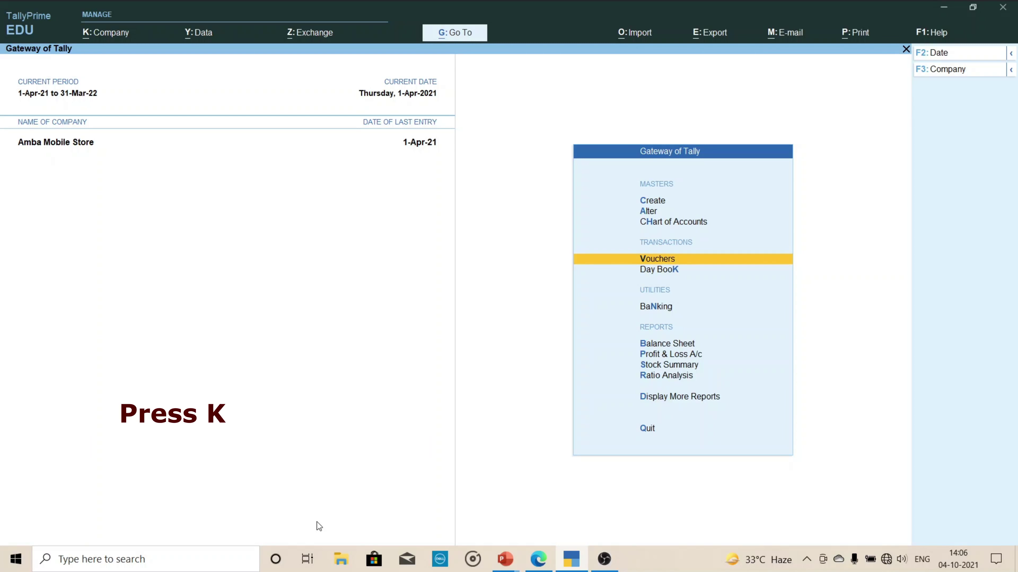
# - Review the R.K. Mobile House purchase voucher from the Day Book and return to the Gateway of Tally without altering it
pyautogui.press('k')
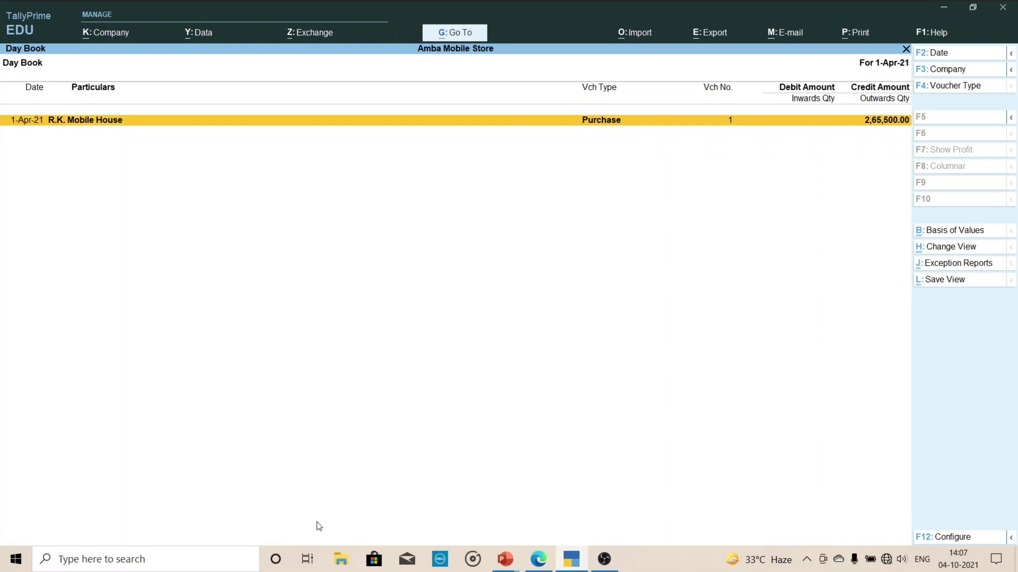
pyautogui.press('Return')
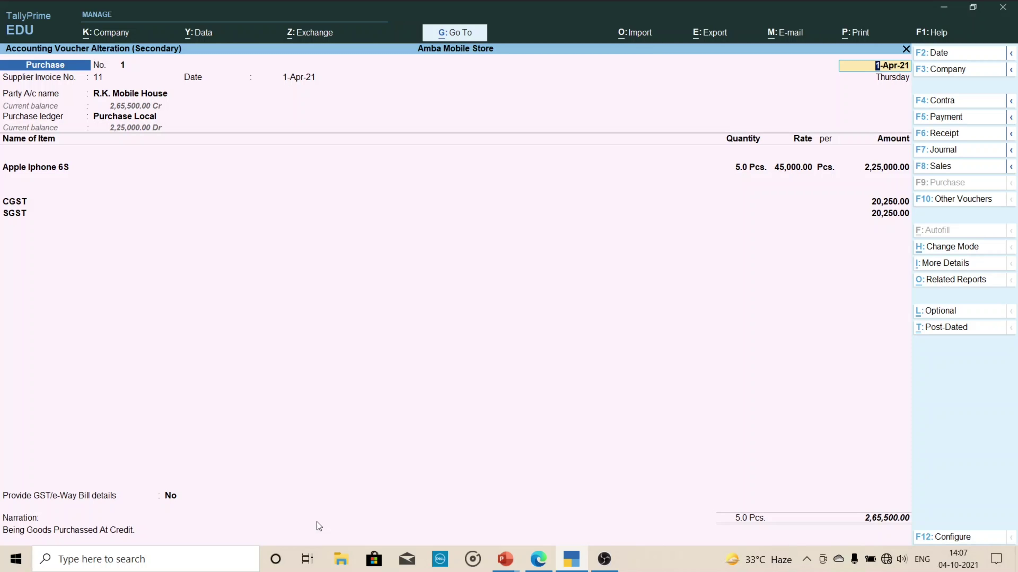
pyautogui.press('BackSpace')
pyautogui.press('Escape')
pyautogui.press('Return')
pyautogui.press('Escape')
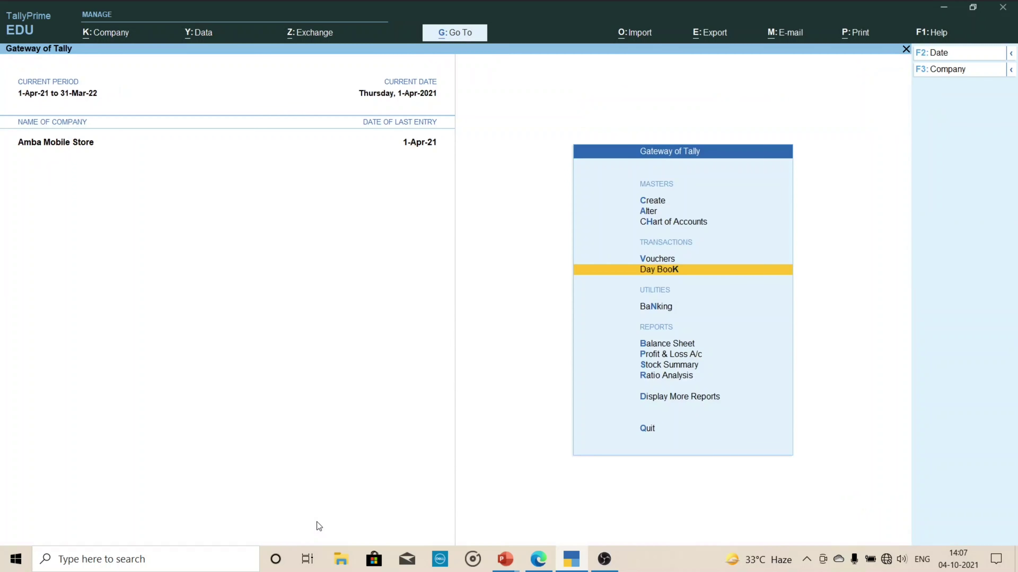
pyautogui.press('Escape')
pyautogui.press('Escape')
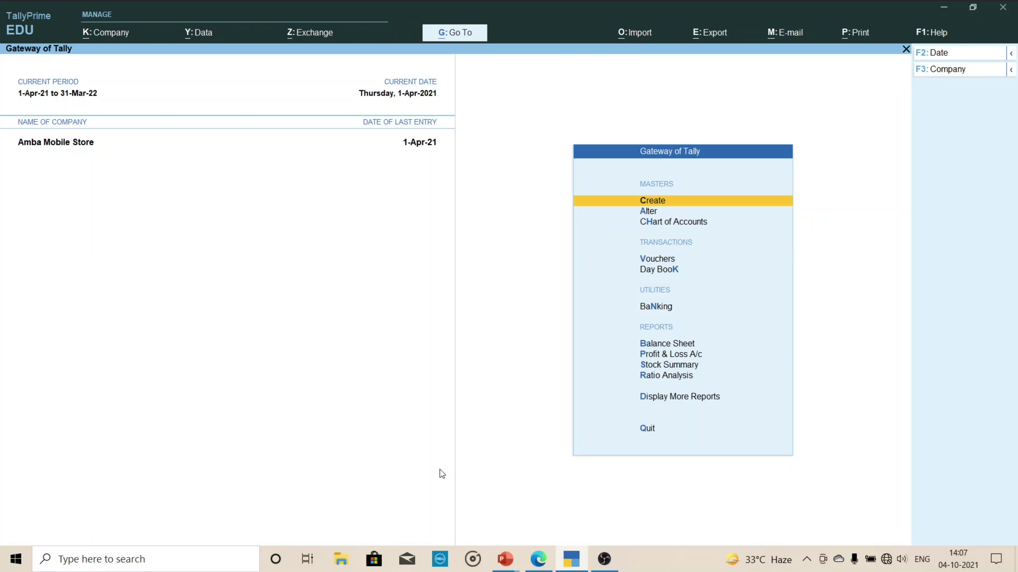
# - Start a new purchase voucher and enter supplier invoice number 12 from the inter-state invoice PDF, keeping the date 1-Apr-21
pyautogui.click(537, 557)
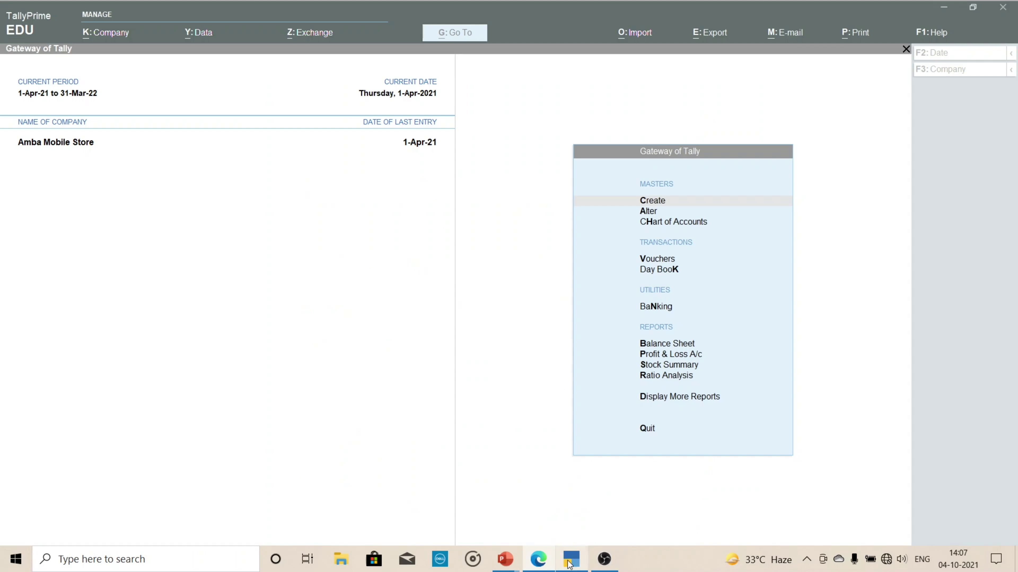
pyautogui.click(571, 559)
pyautogui.press('v')
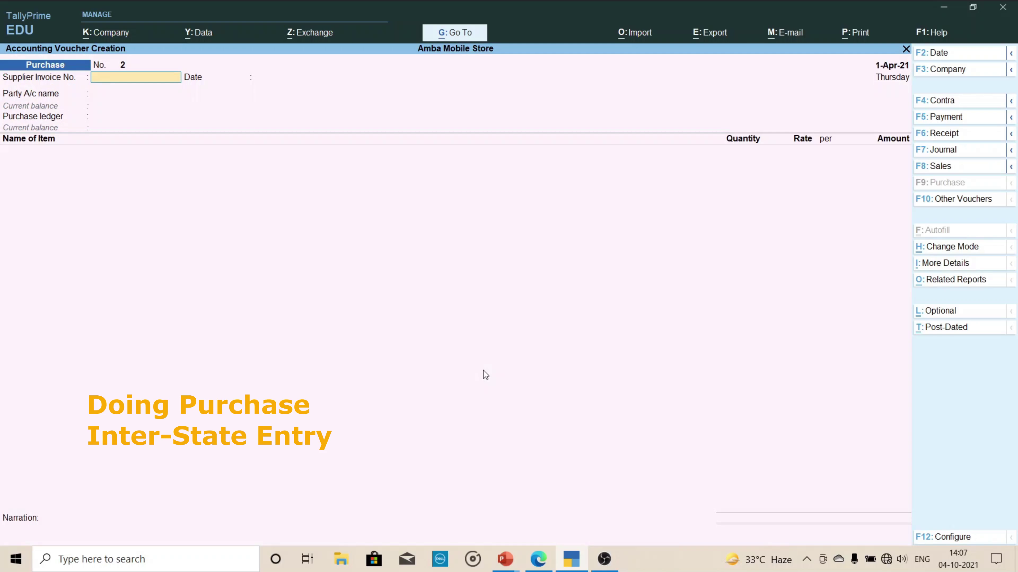
pyautogui.click(538, 559)
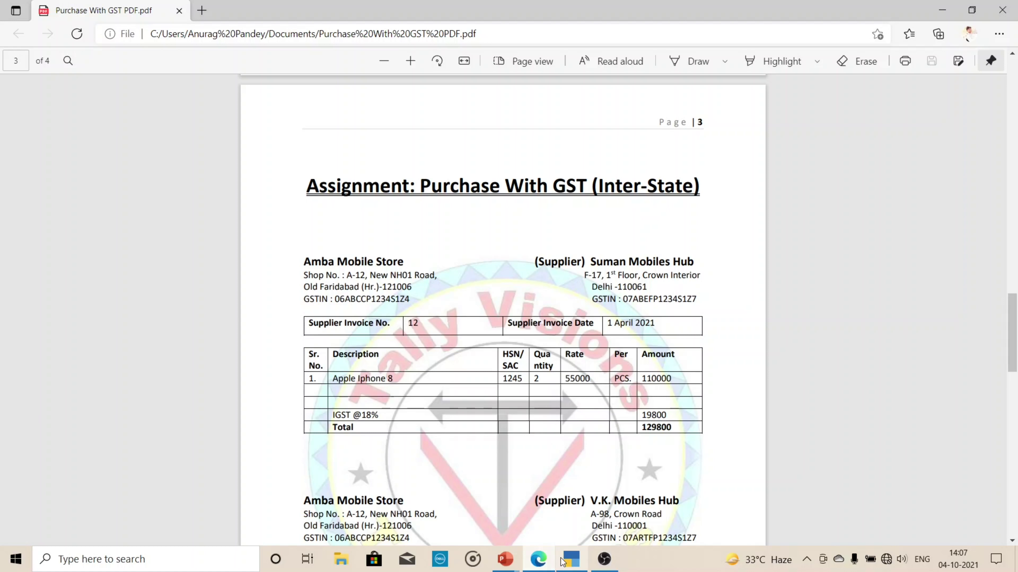
pyautogui.click(571, 562)
pyautogui.write('12')
pyautogui.press('Return')
pyautogui.press('Return')
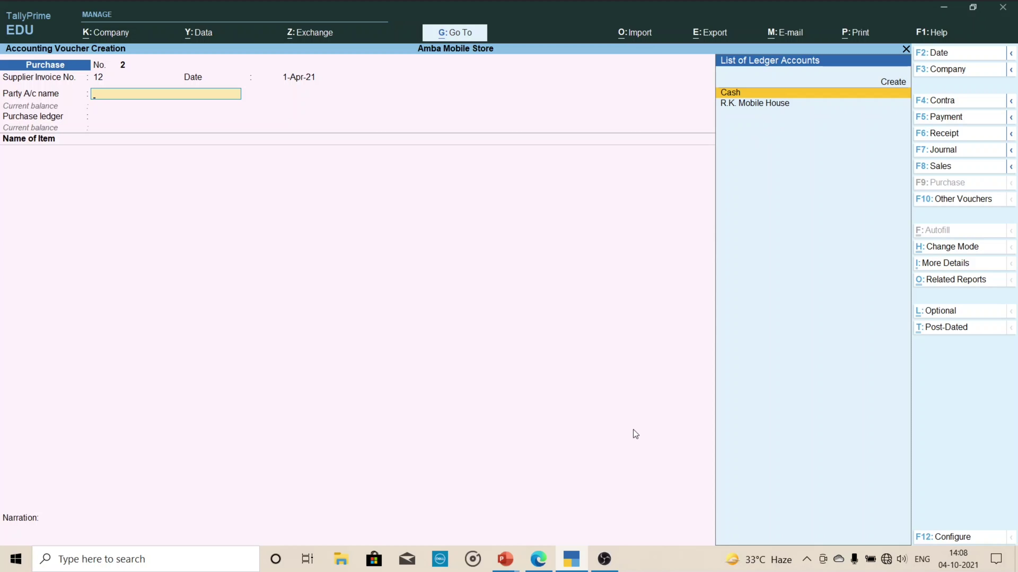
# - Create a party ledger named Suman Mobiles Hub from within the voucher, grouped under Sundry Creditors
pyautogui.hotkey('alt', 'c')
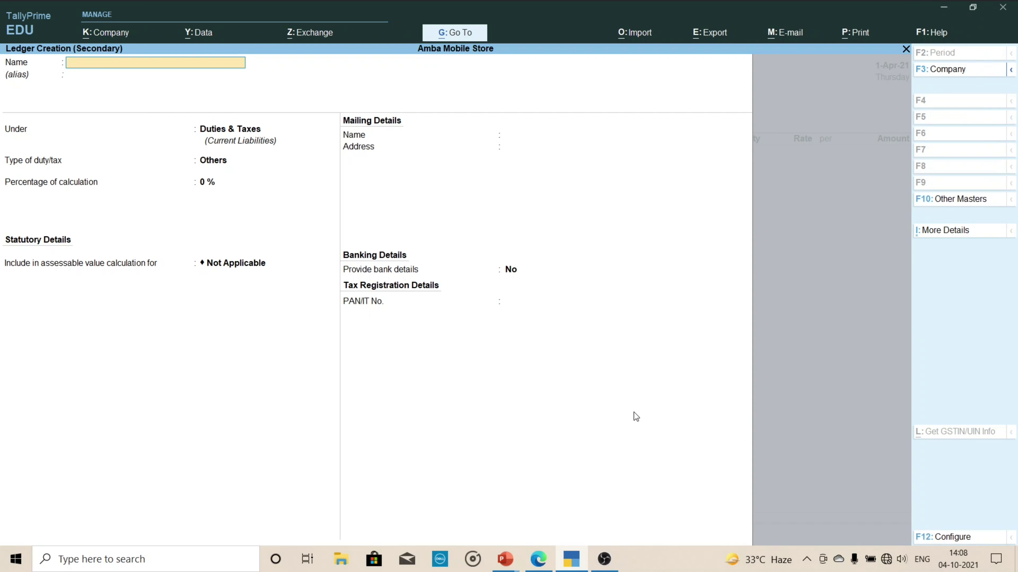
pyautogui.click(538, 559)
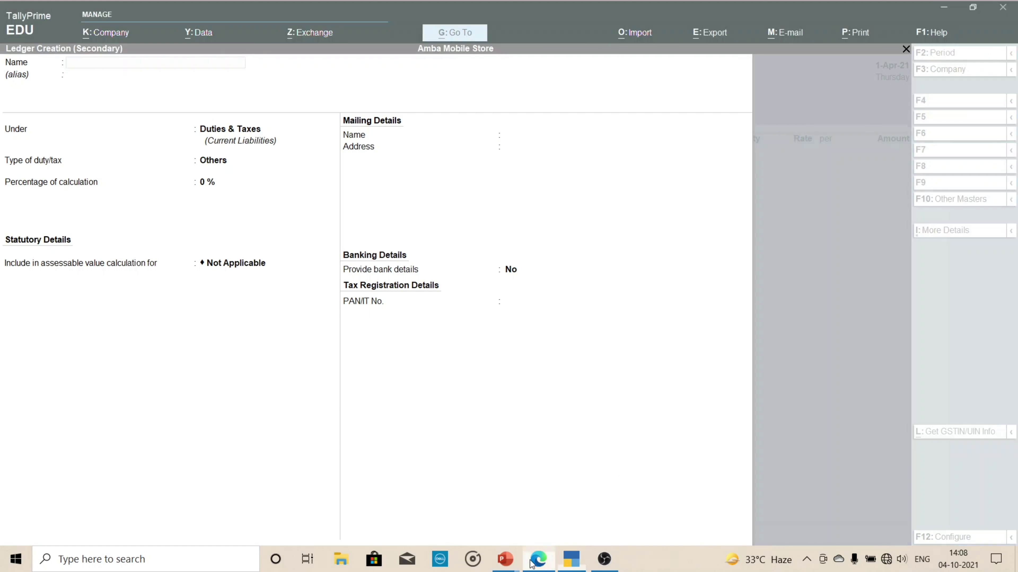
pyautogui.hotkey('alt', 'Tab')
pyautogui.write('Suman Mobiles Hub')
pyautogui.press('Return')
pyautogui.press('Return')
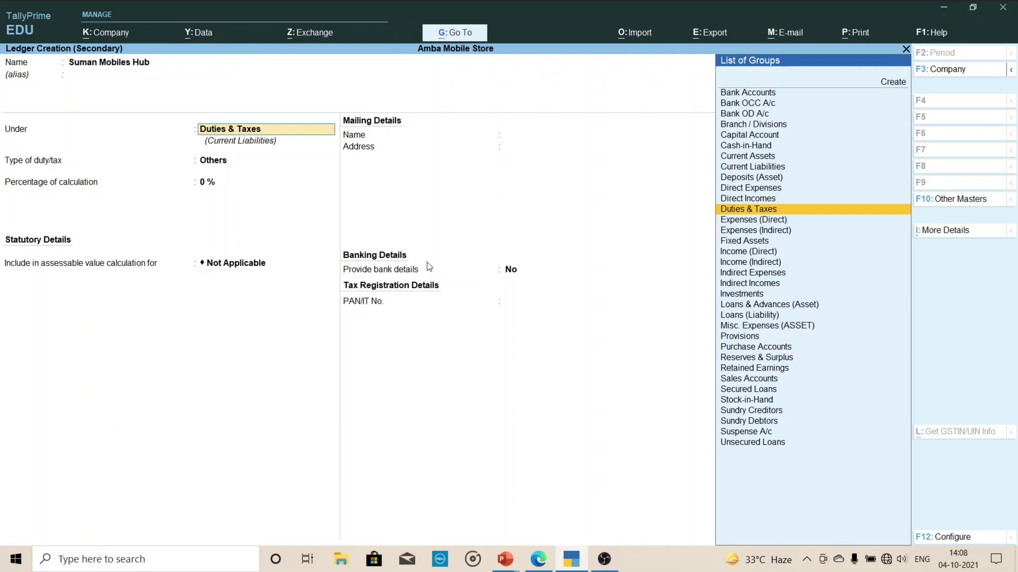
pyautogui.write('Sun')
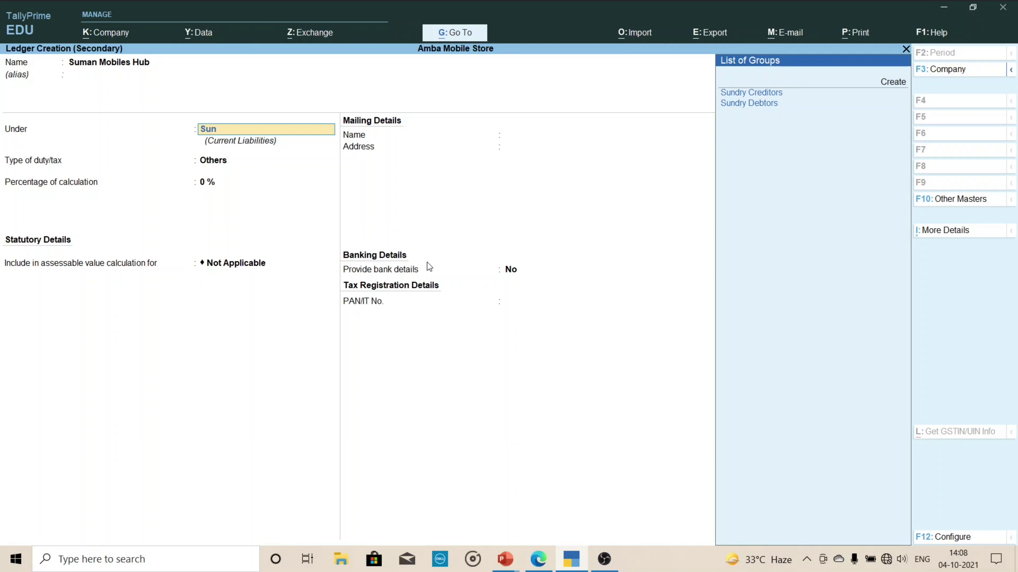
# - Copy the supplier's street address from the invoice PDF into the ledger's mailing address
pyautogui.click(538, 559)
pyautogui.moveTo(584, 275); pyautogui.dragTo(701, 276)
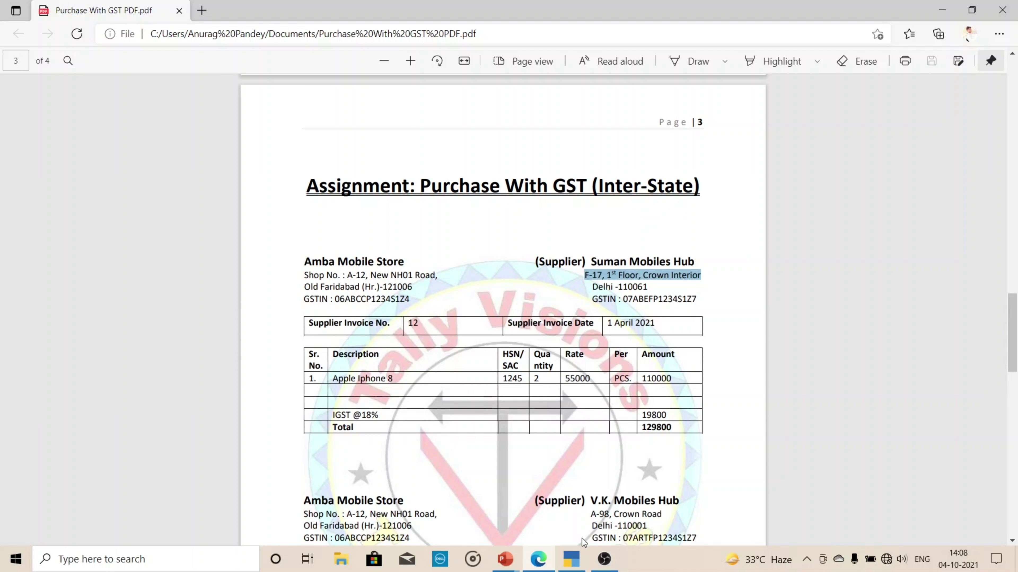
pyautogui.click(571, 559)
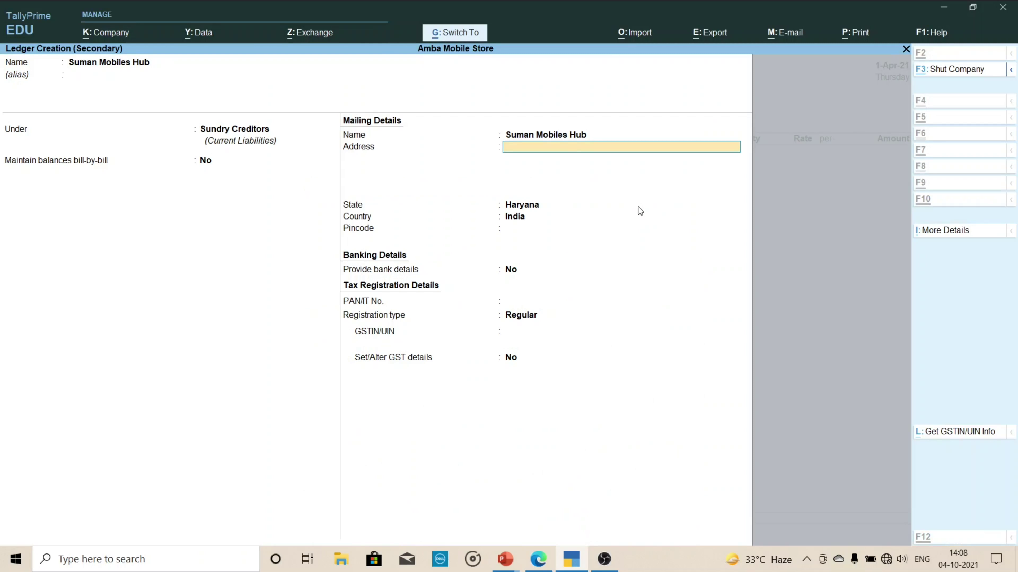
pyautogui.hotkey('ctrl', 'alt', 'v')
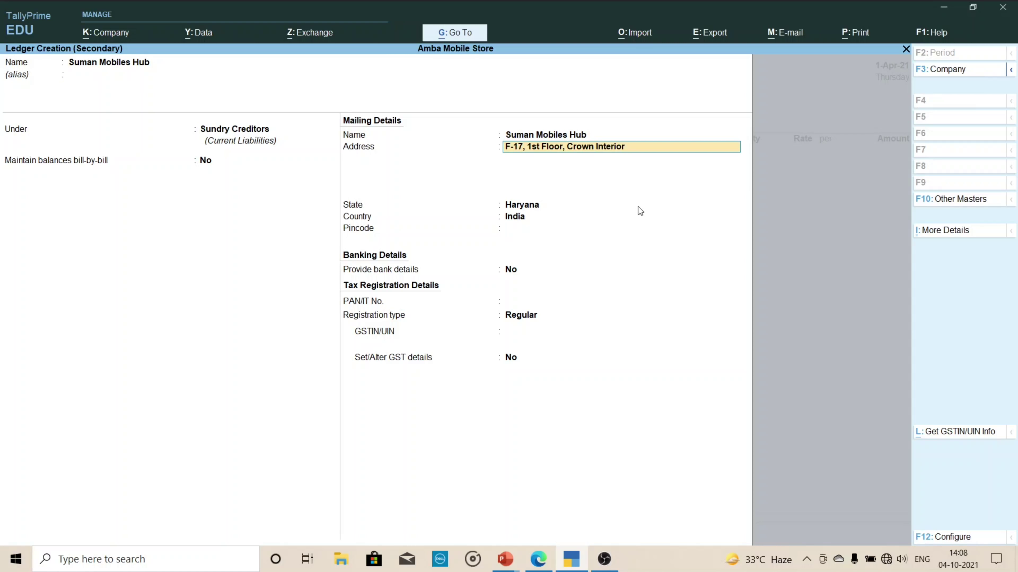
pyautogui.press('Return')
pyautogui.press('Return')
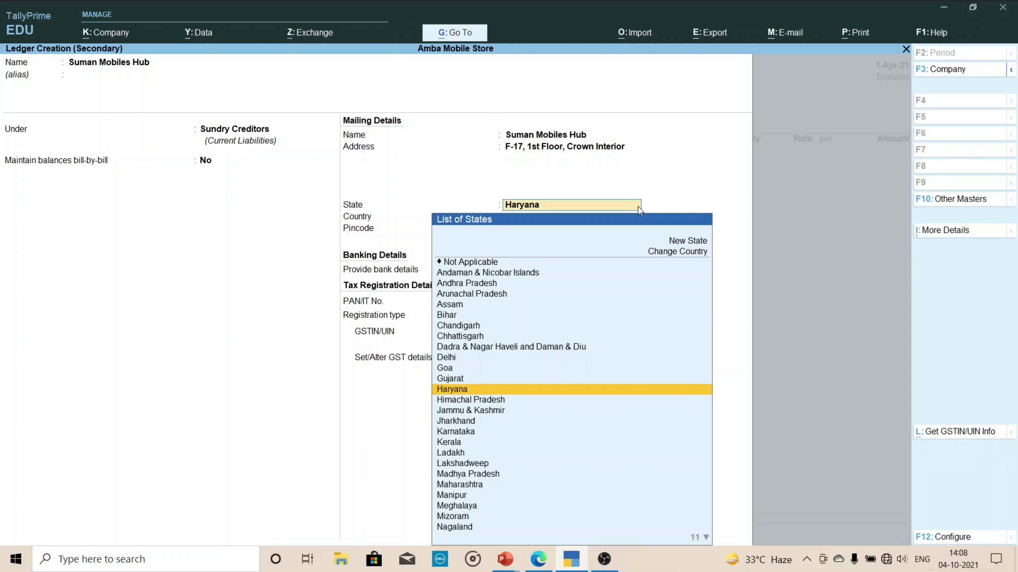
# - Set the supplier ledger's state to Delhi, keep India as the country, and enter the pincode from the invoice PDF
pyautogui.write('D')
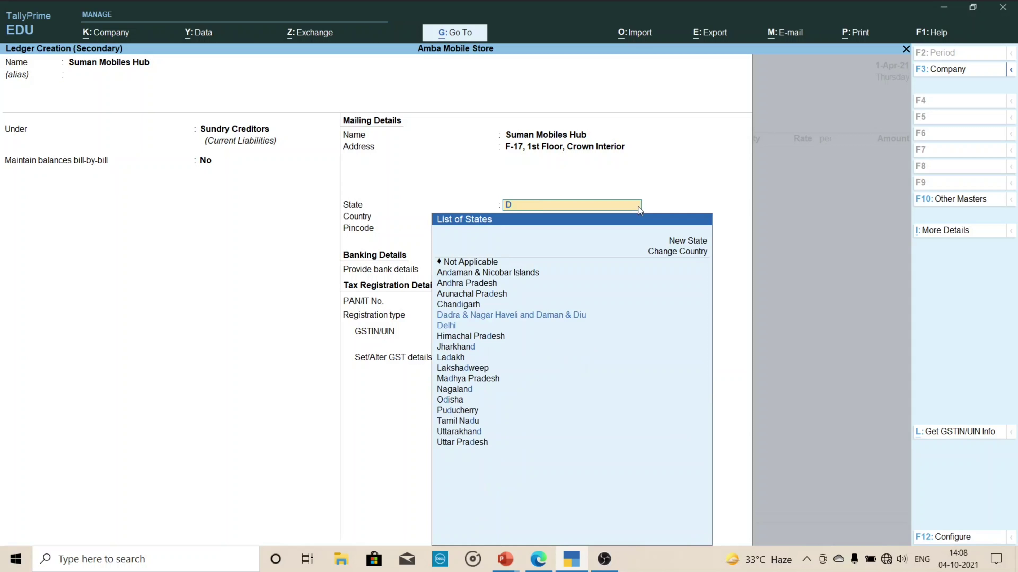
pyautogui.write('el')
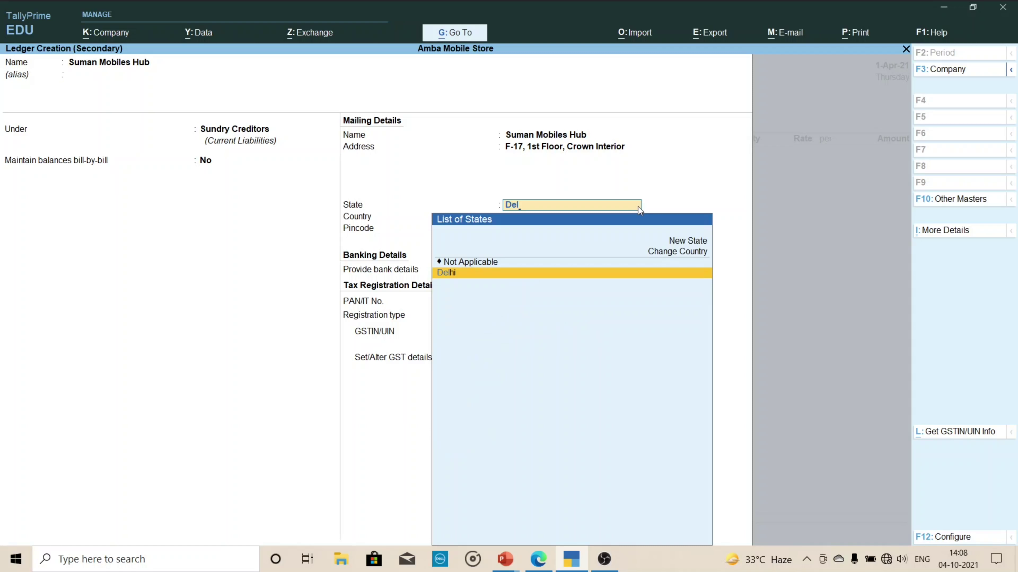
pyautogui.press('Return')
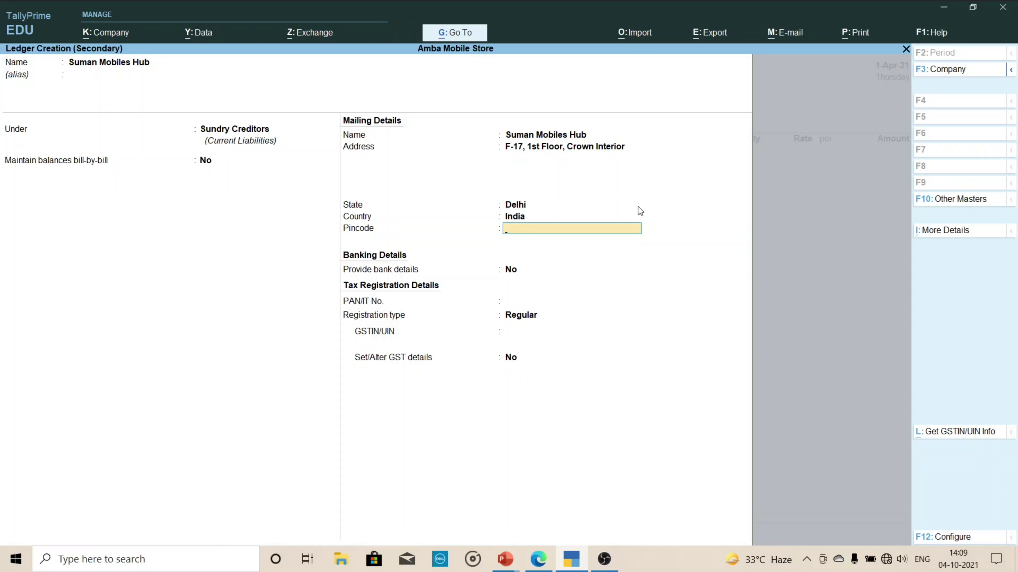
pyautogui.click(570, 561)
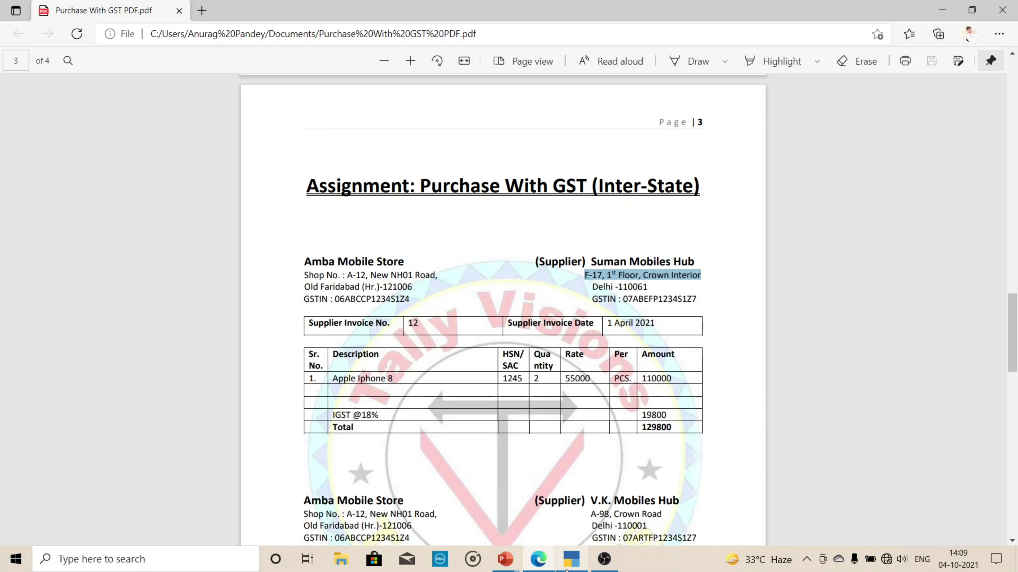
pyautogui.click(567, 563)
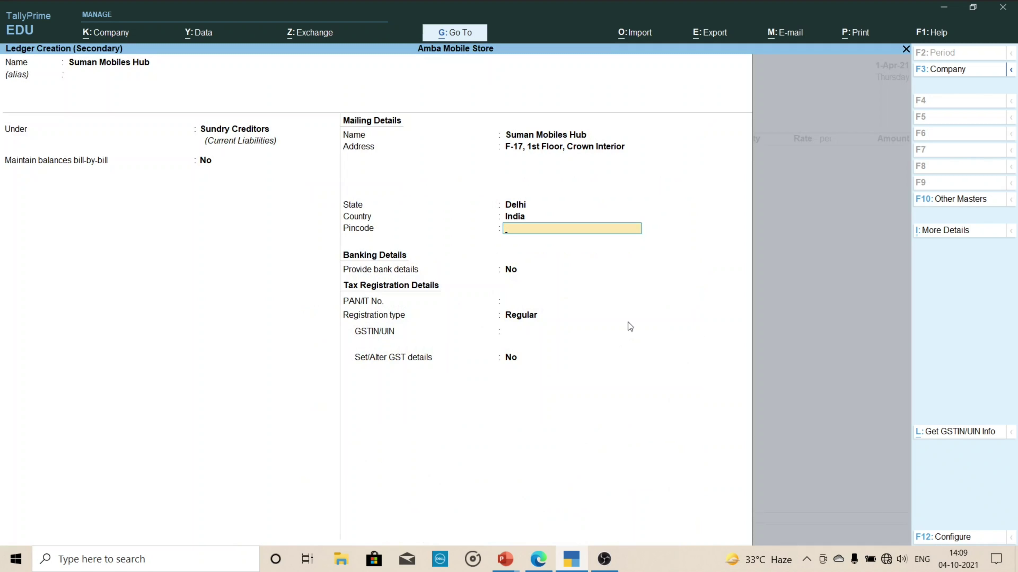
pyautogui.write('110061')
pyautogui.press('Return')
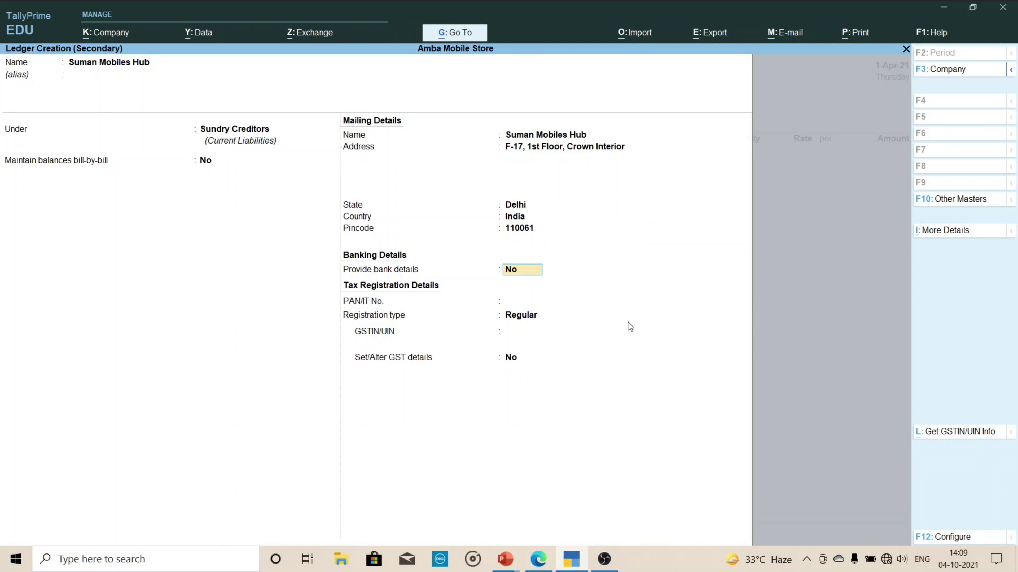
# - Leave bank details off and the PAN blank, keep registration type Regular, and paste the supplier's GSTIN copied from the invoice PDF
pyautogui.press('Return')
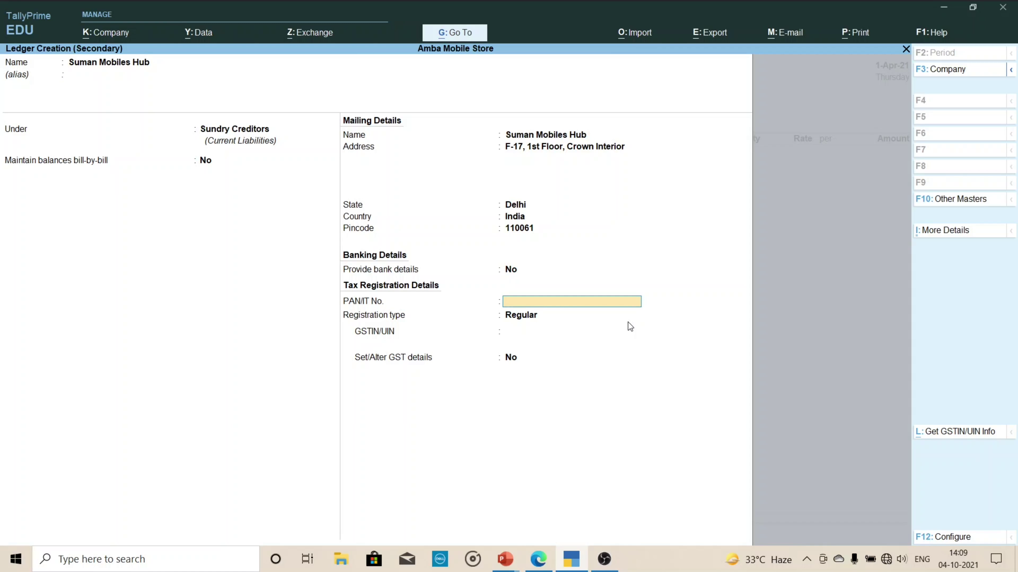
pyautogui.press('Return')
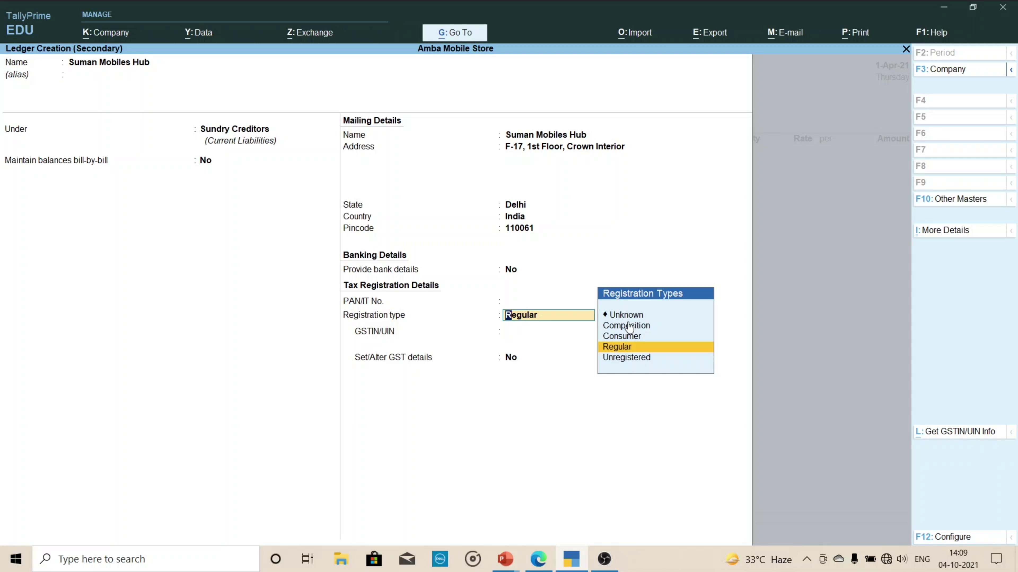
pyautogui.press('Return')
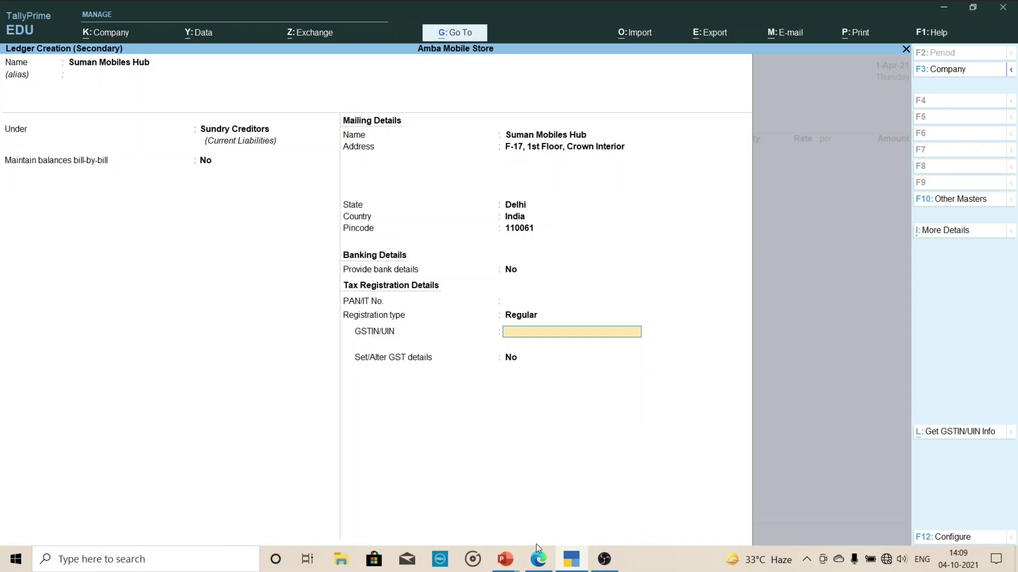
pyautogui.click(538, 558)
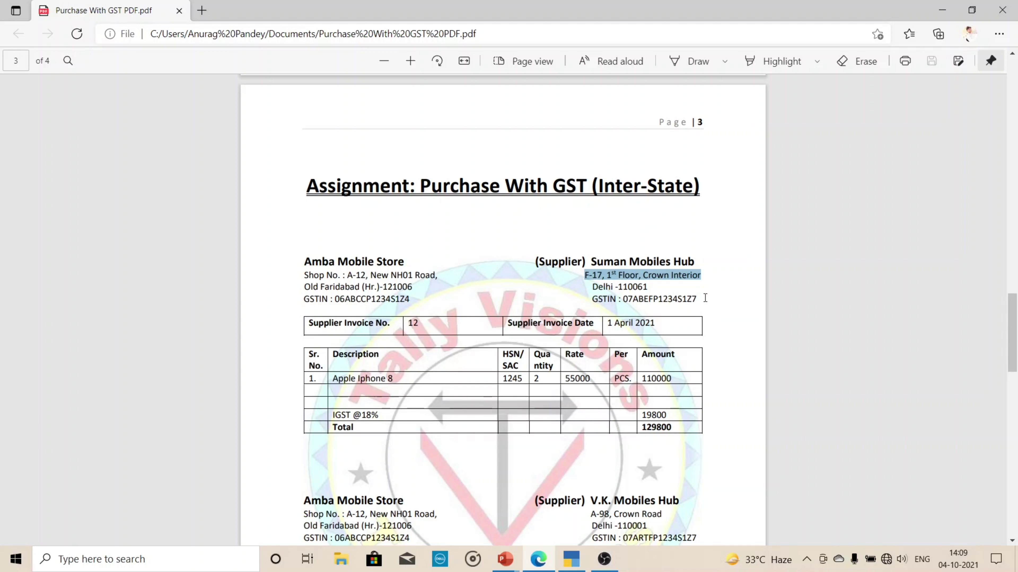
pyautogui.moveTo(705, 298); pyautogui.dragTo(624, 304)
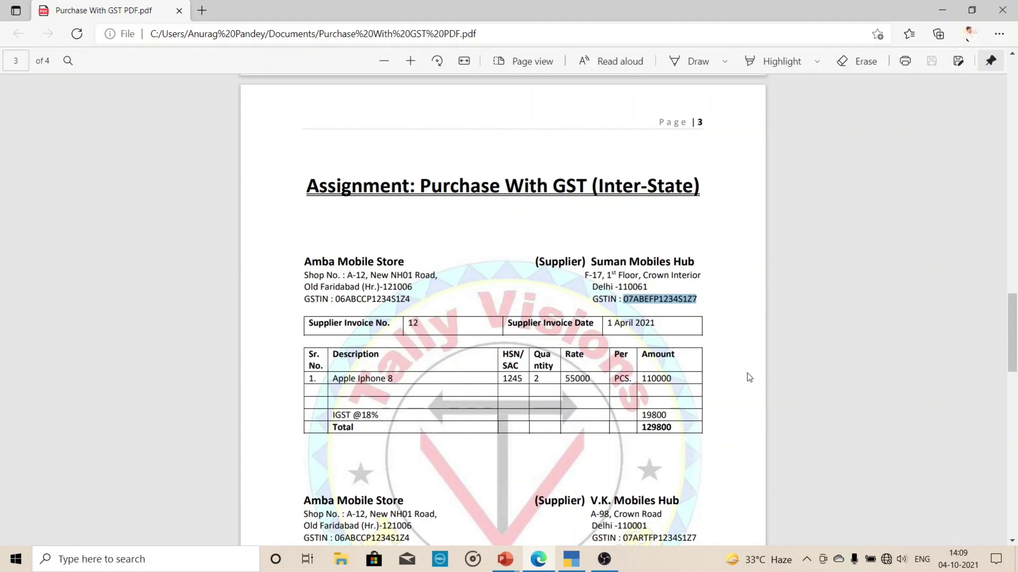
pyautogui.click(576, 560)
pyautogui.hotkey('ctrl', 'alt', 'v')
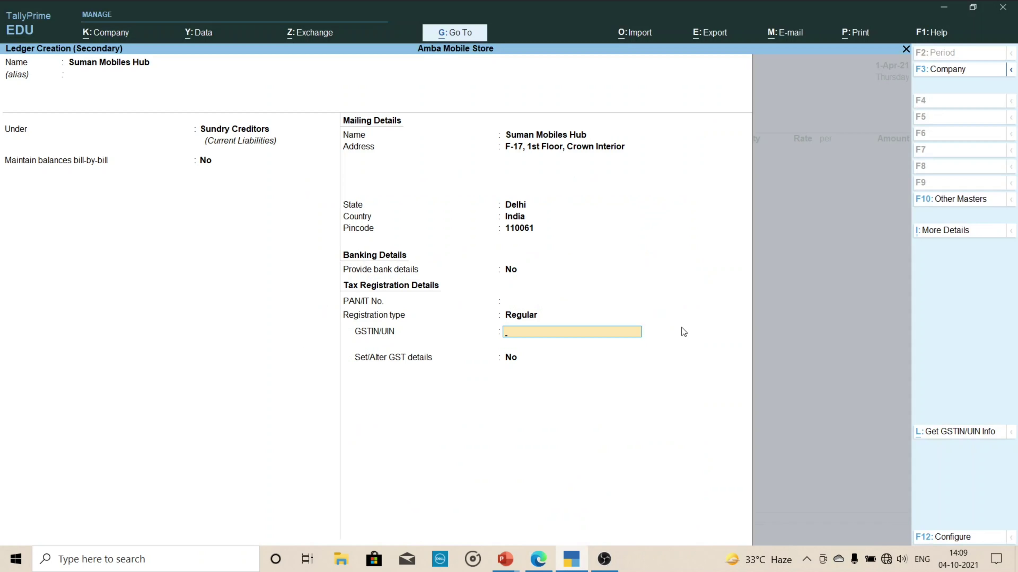
pyautogui.press('Return')
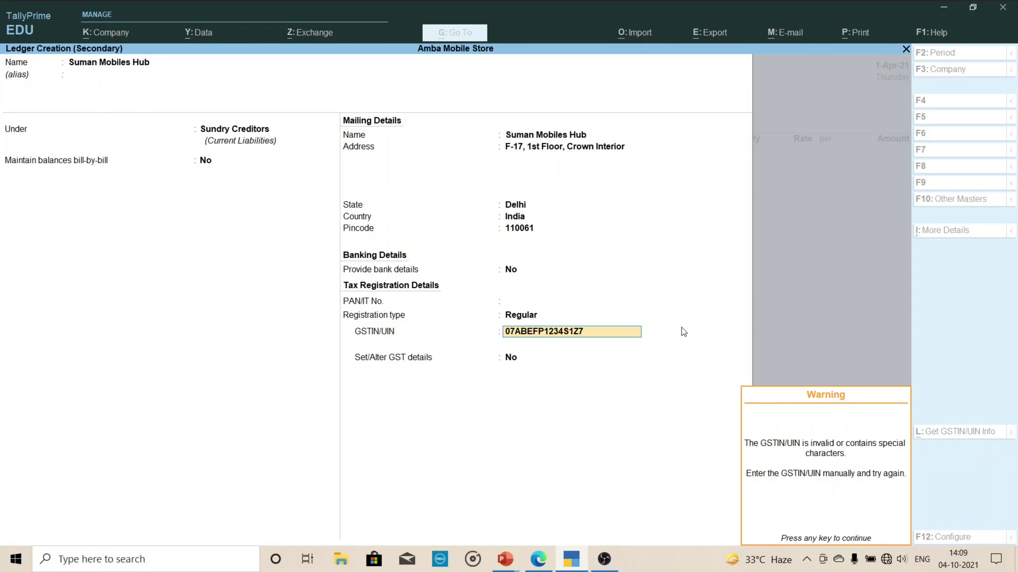
# - Open the ledger's additional GST details, keep all their defaults including party type Not Applicable, and save the supplier ledger
pyautogui.press('Return')
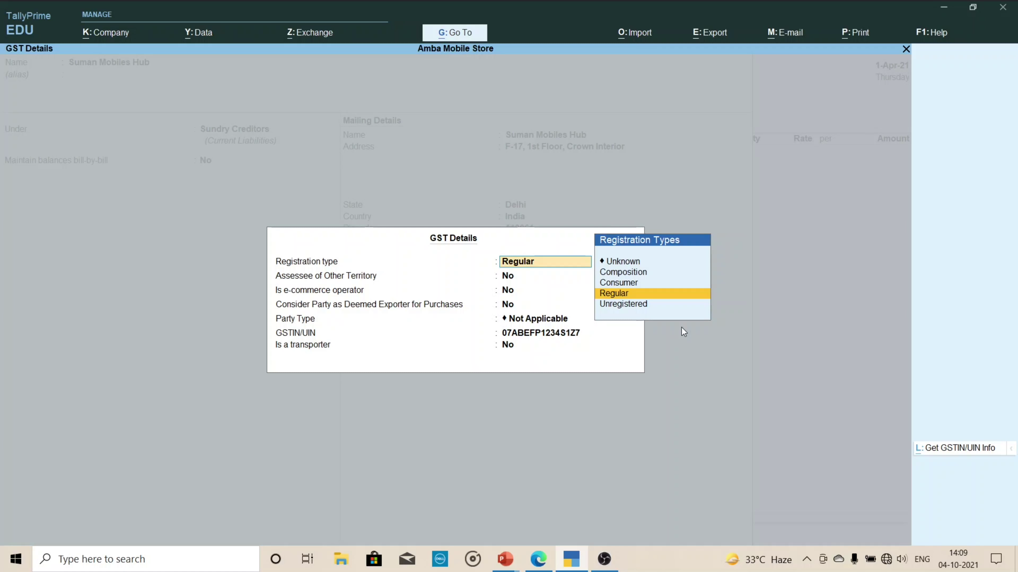
pyautogui.press('Return')
pyautogui.press('Return')
pyautogui.press('Return')
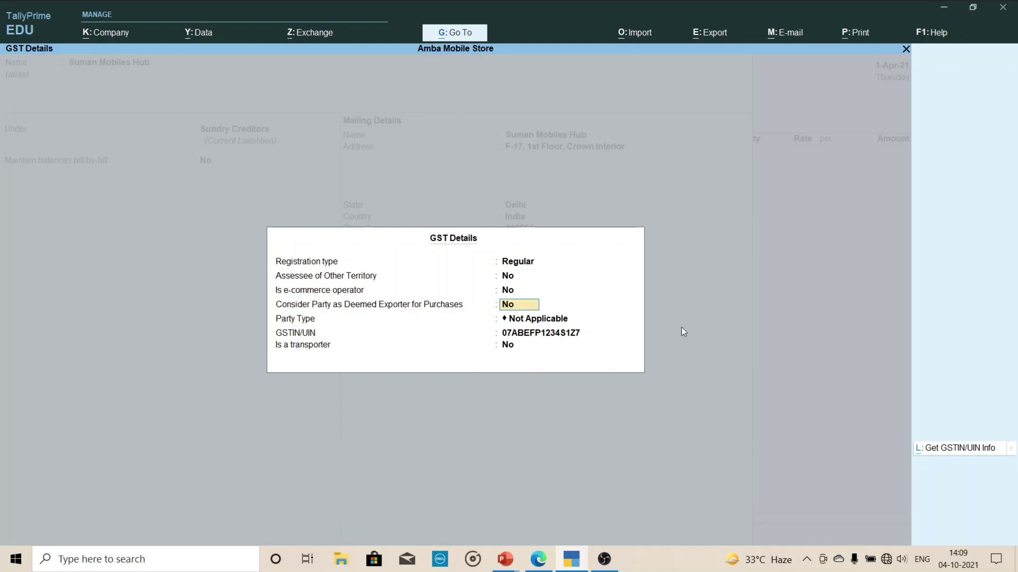
pyautogui.press('Return')
pyautogui.press('Return')
pyautogui.press('Return')
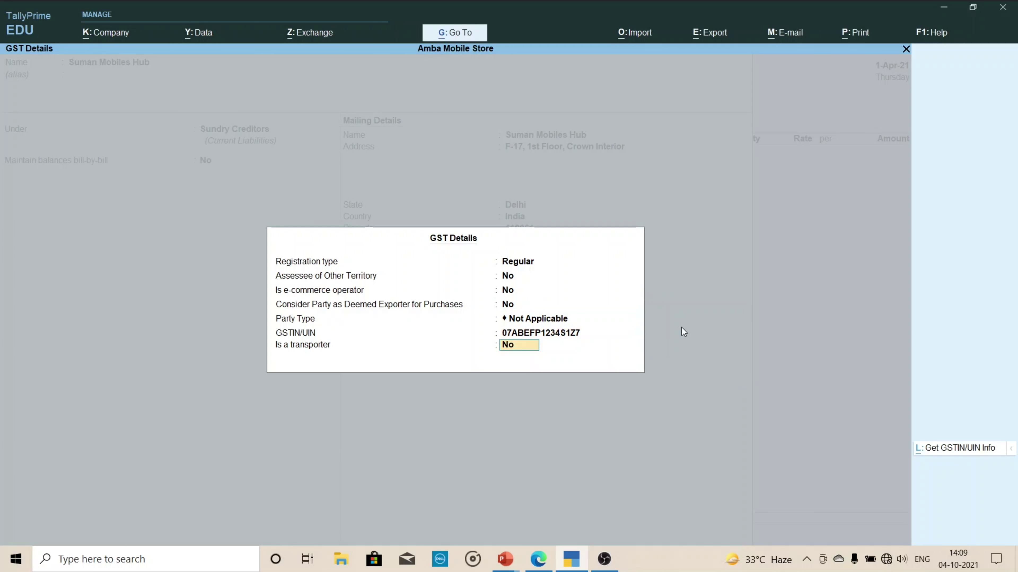
pyautogui.press('Return')
pyautogui.press('Return')
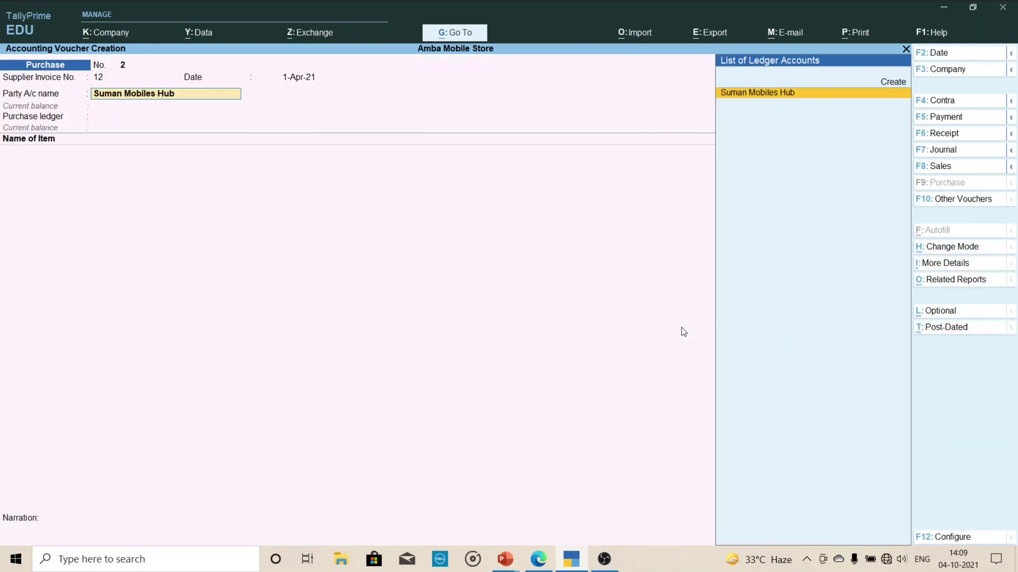
# - Use Suman Mobiles Hub as the voucher's party and supplier, setting the receipt destination to Faridabad and leaving the other receipt details blank
pyautogui.press('Return')
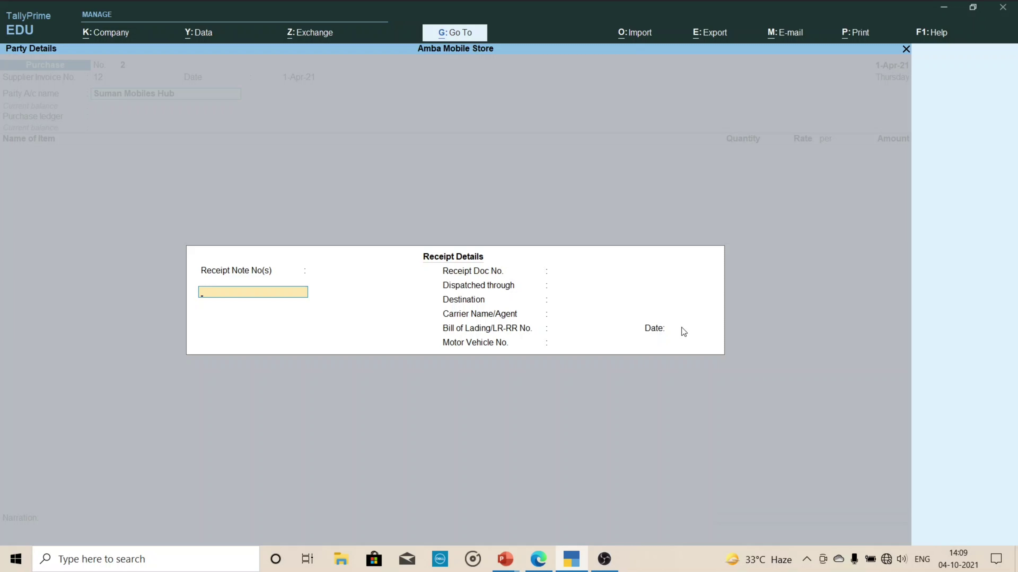
pyautogui.press('Return')
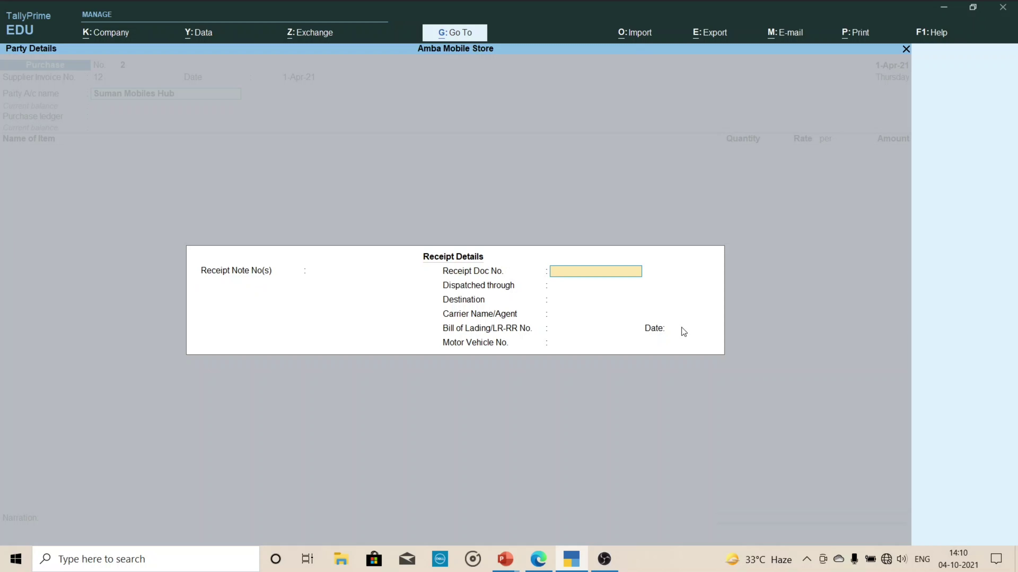
pyautogui.press('Return')
pyautogui.press('Return')
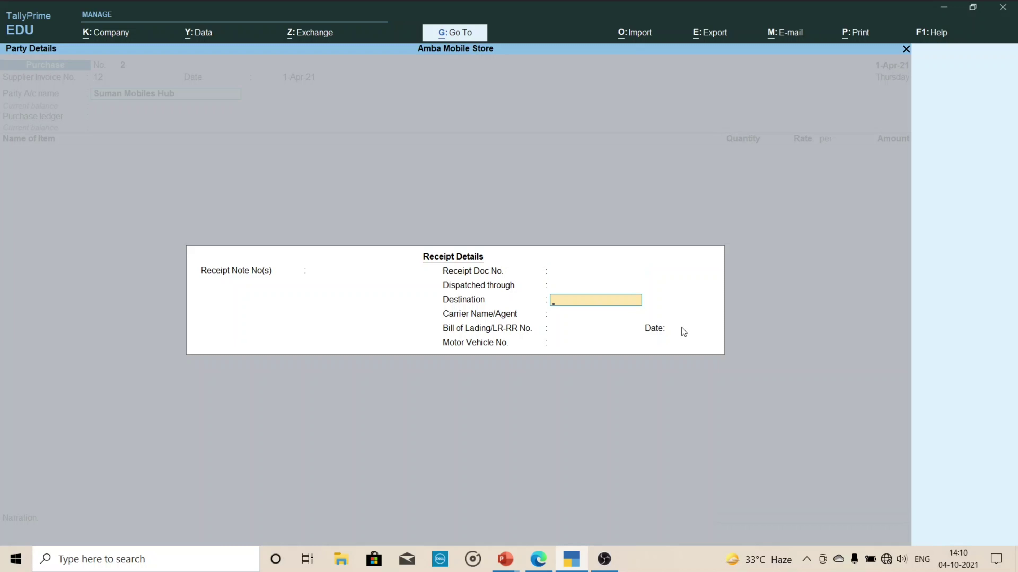
pyautogui.write('Faridabad')
pyautogui.press('Return')
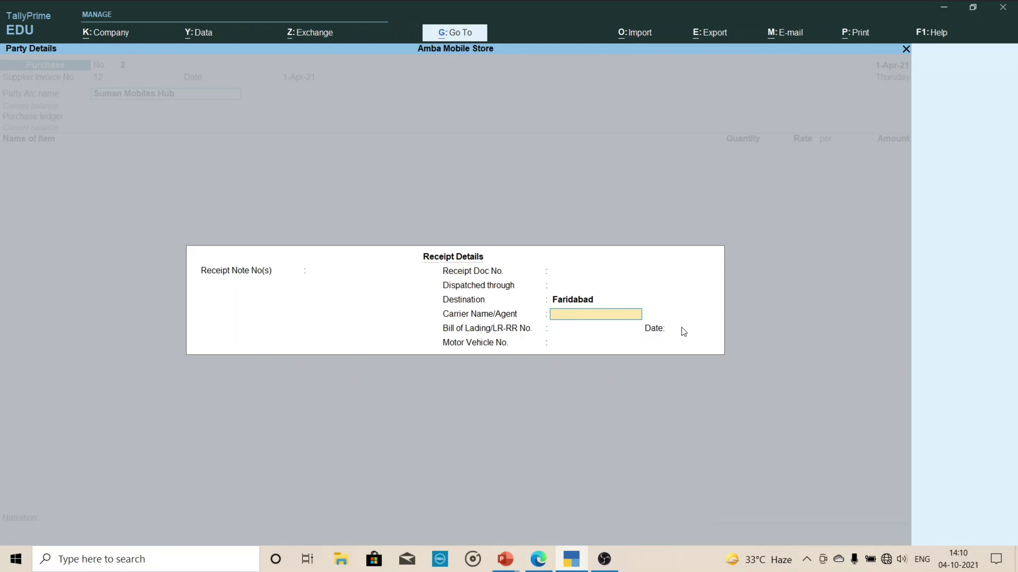
pyautogui.press('Return')
pyautogui.press('Return')
pyautogui.press('Return')
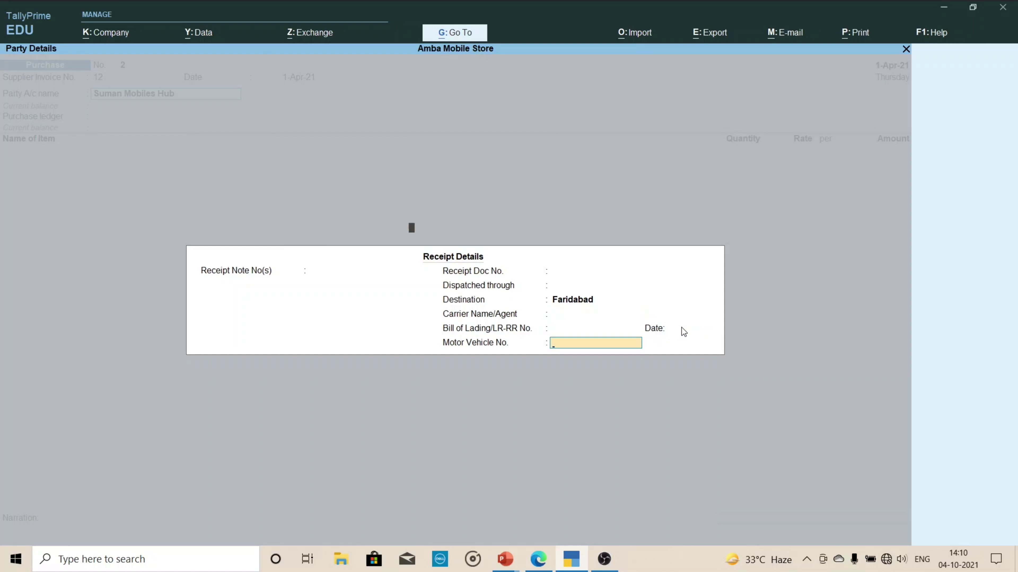
pyautogui.press('Return')
pyautogui.press('Return')
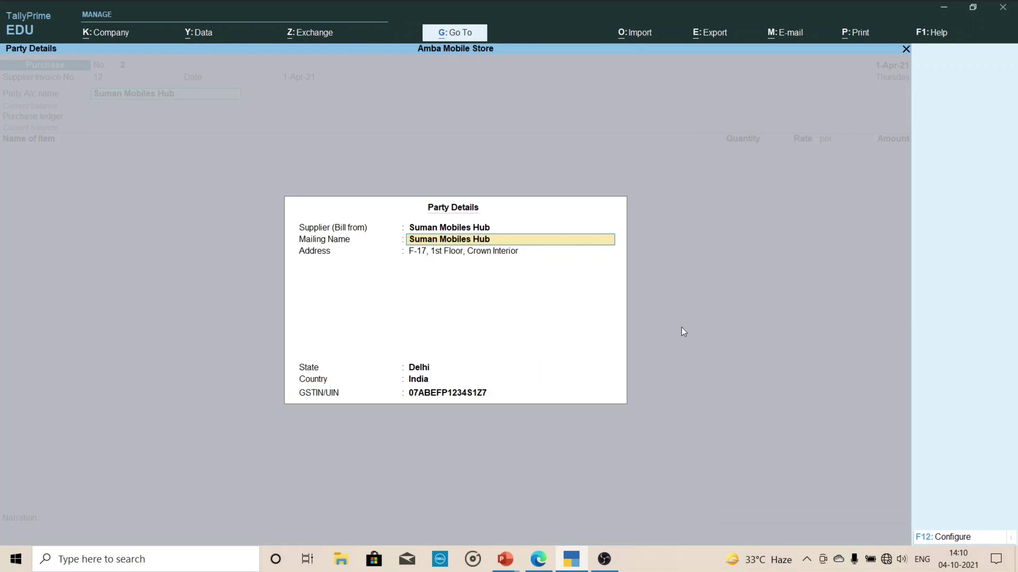
# - Accept the voucher's party details for Suman Mobiles Hub, keeping the mailing name, address, Delhi state and GSTIN
pyautogui.press('Return')
pyautogui.press('Return')
pyautogui.press('Return')
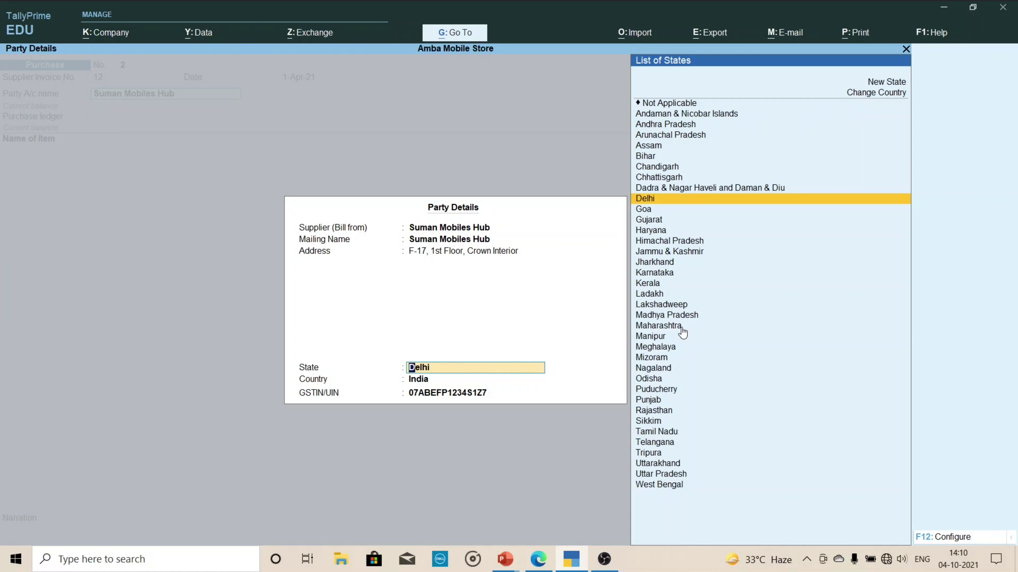
pyautogui.press('Return')
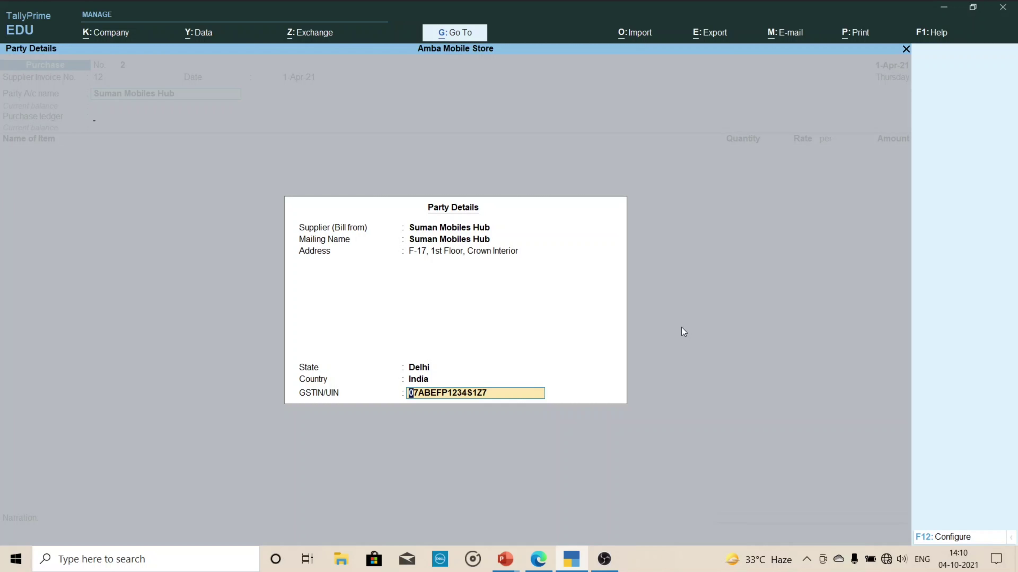
pyautogui.press('Return')
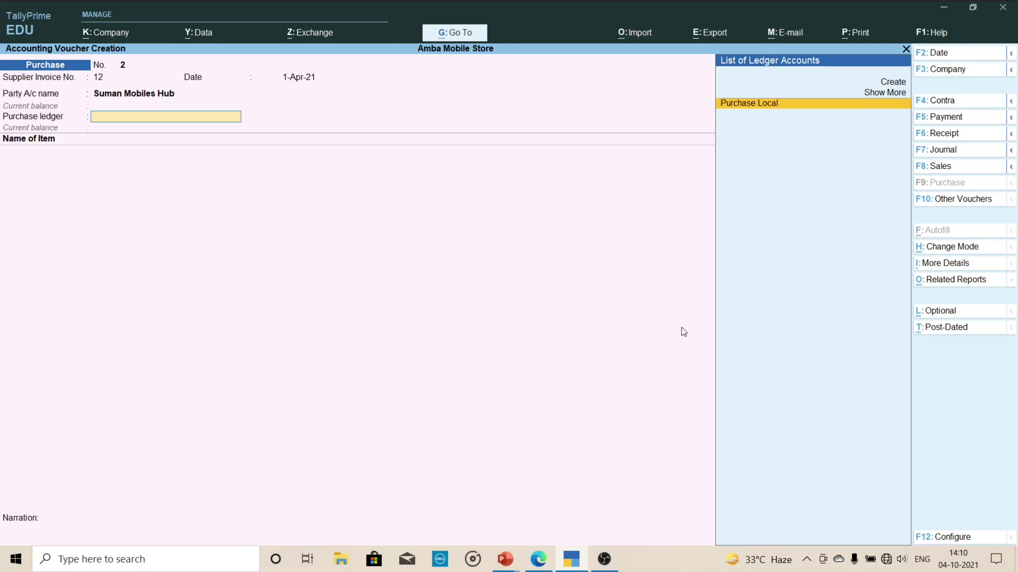
# - Create a new ledger named Purchase Inter-State under the Purchase Accounts group from the voucher's purchase ledger field
pyautogui.press('alt')
pyautogui.hotkey('alt', 'c')
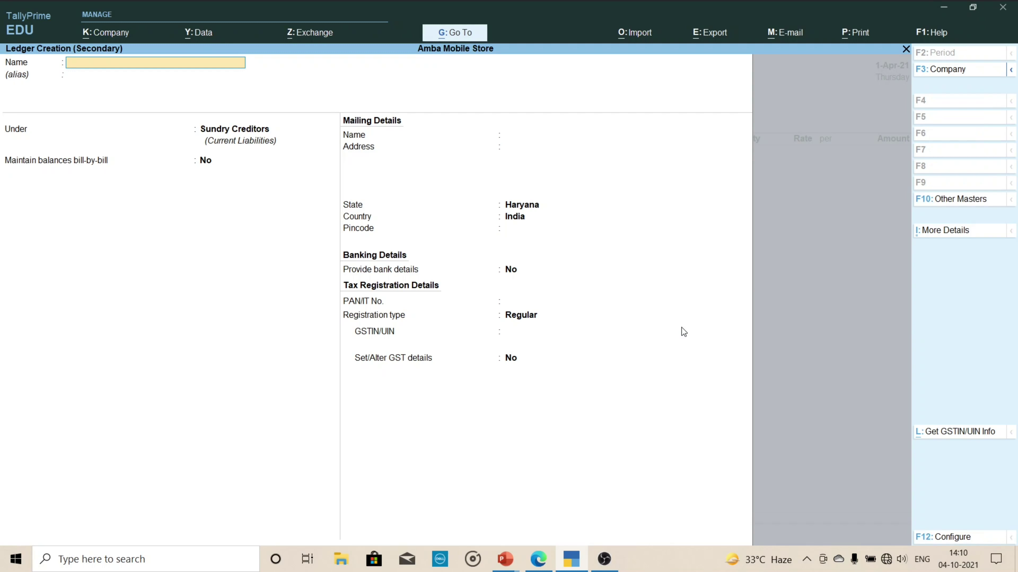
pyautogui.write('Purchase Inter-State')
pyautogui.press('Return')
pyautogui.press('Return')
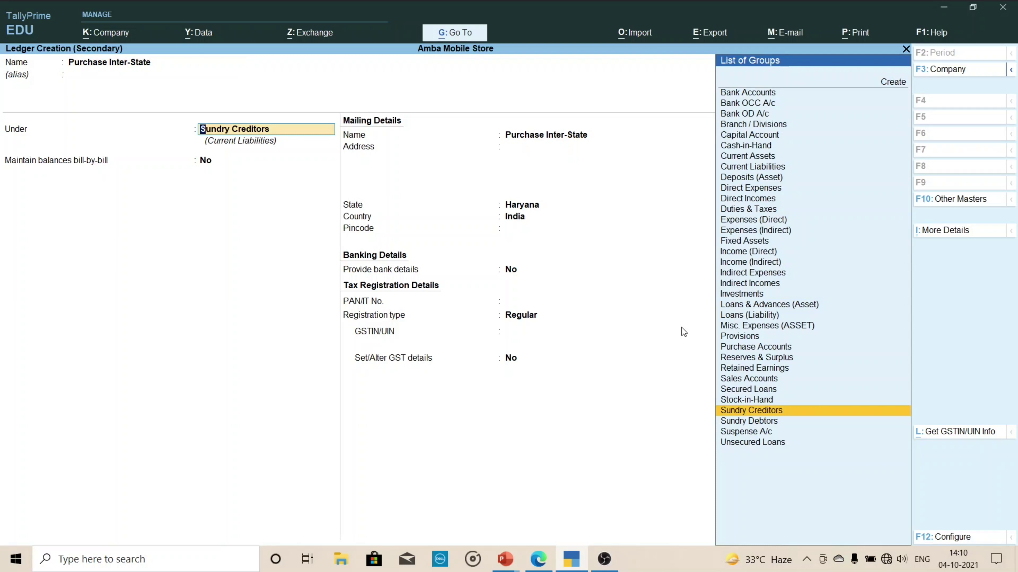
pyautogui.write('Pur')
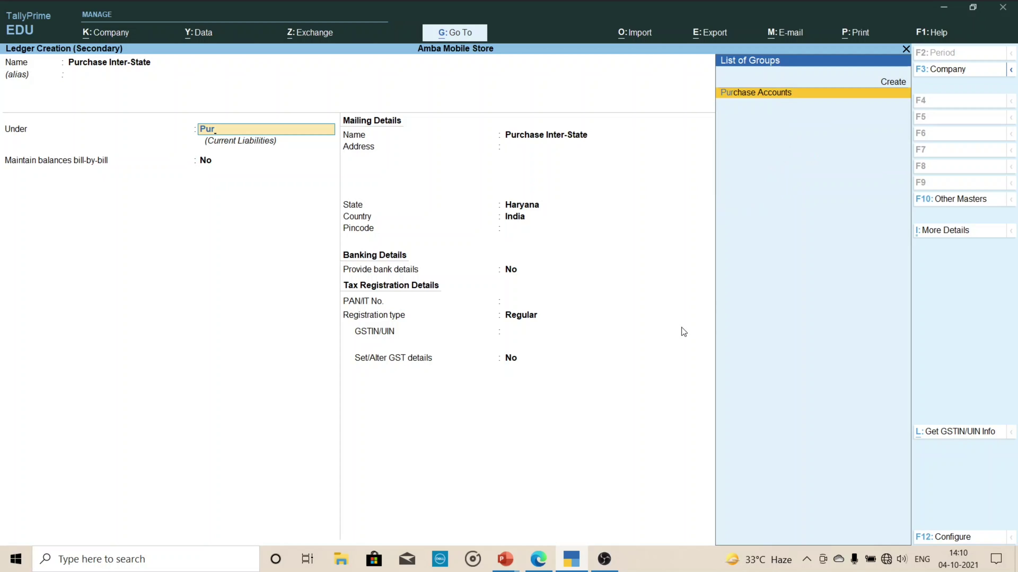
pyautogui.press('Return')
# - Keep the ledger type Not Applicable and GST Applicable, set the type of supply to Goods, and save the purchase ledger
pyautogui.press('Return')
pyautogui.press('Return')
pyautogui.press('Return')
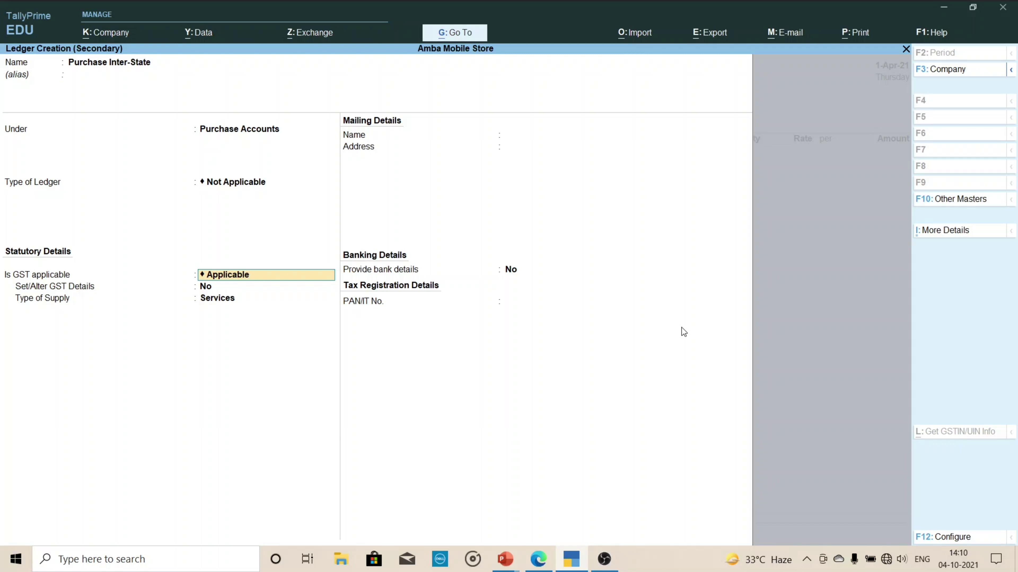
pyautogui.press('Up')
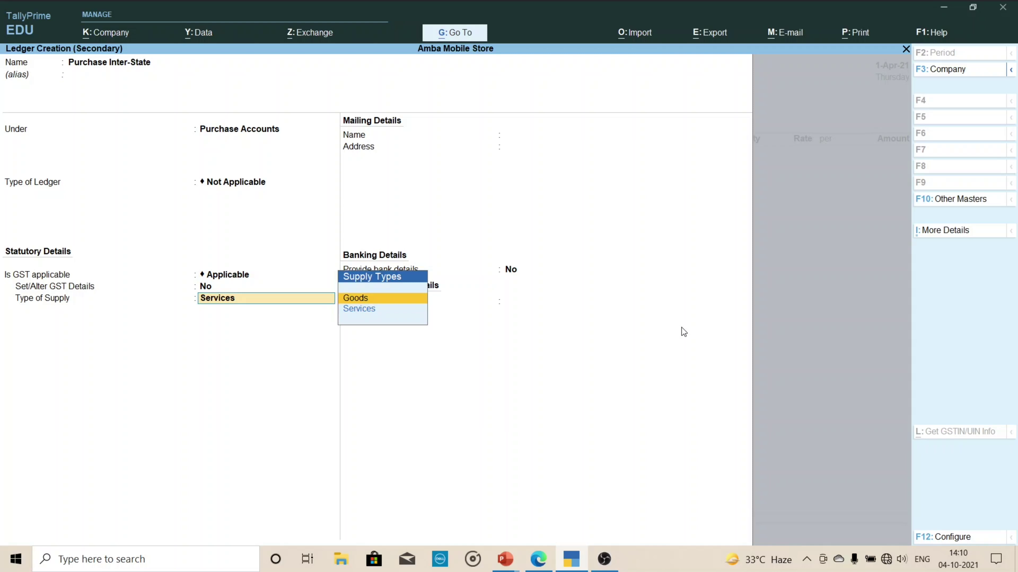
pyautogui.press('Return')
pyautogui.press('Return')
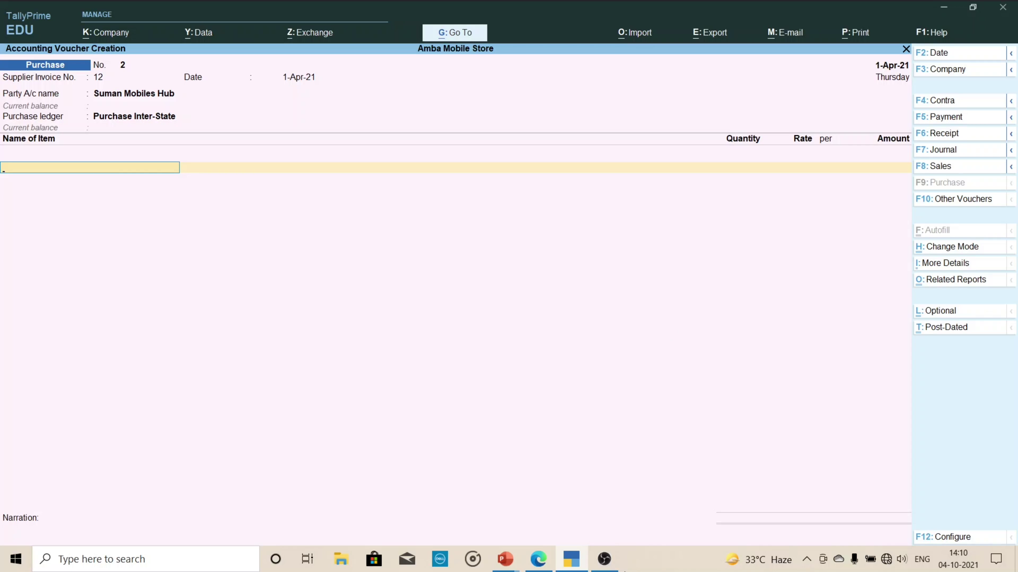
# - Check the item in the invoice PDF and create the stock item Apple Iphone 8 with the unit Pcs
pyautogui.click(538, 559)
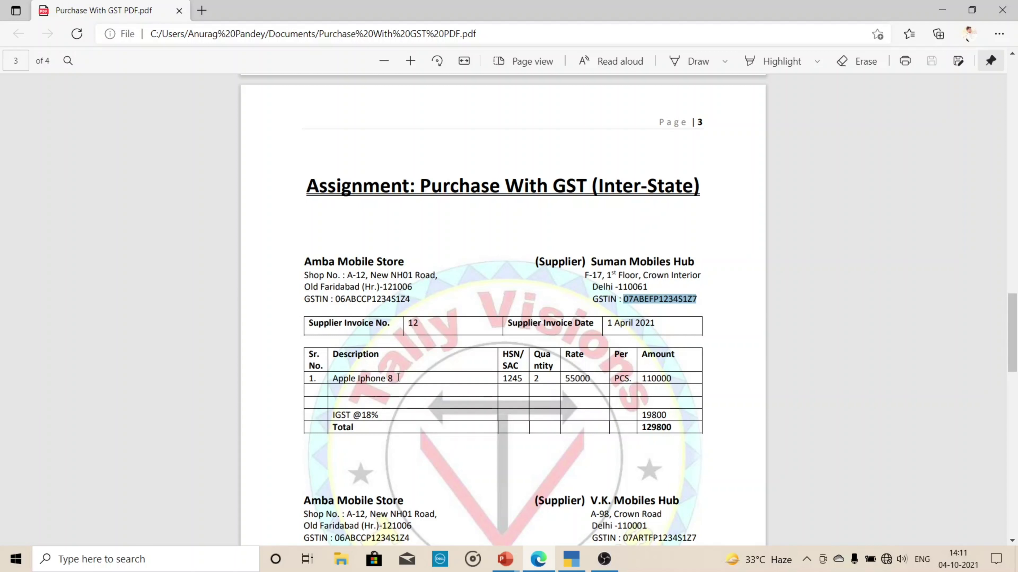
pyautogui.click(571, 559)
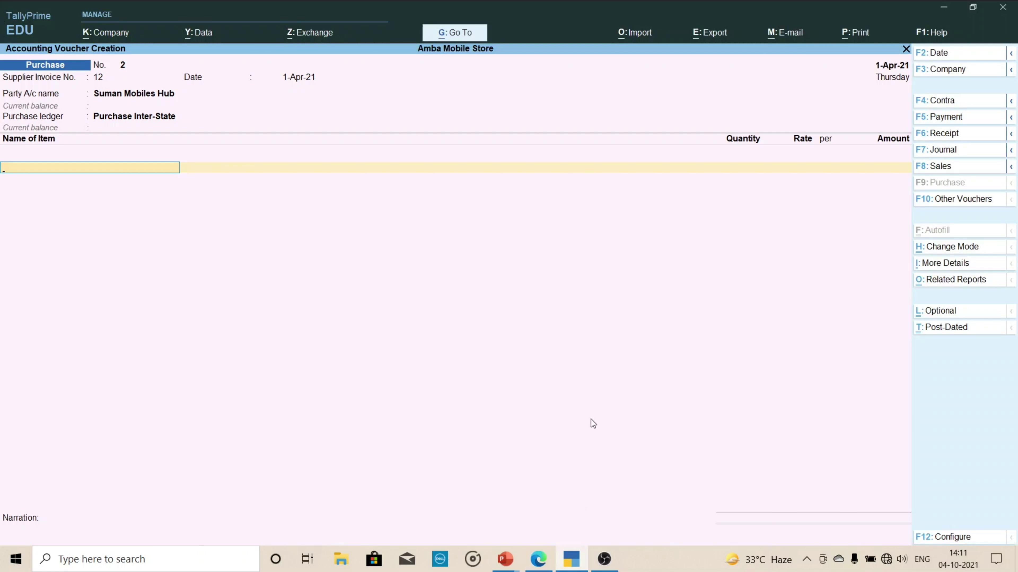
pyautogui.write('Ap')
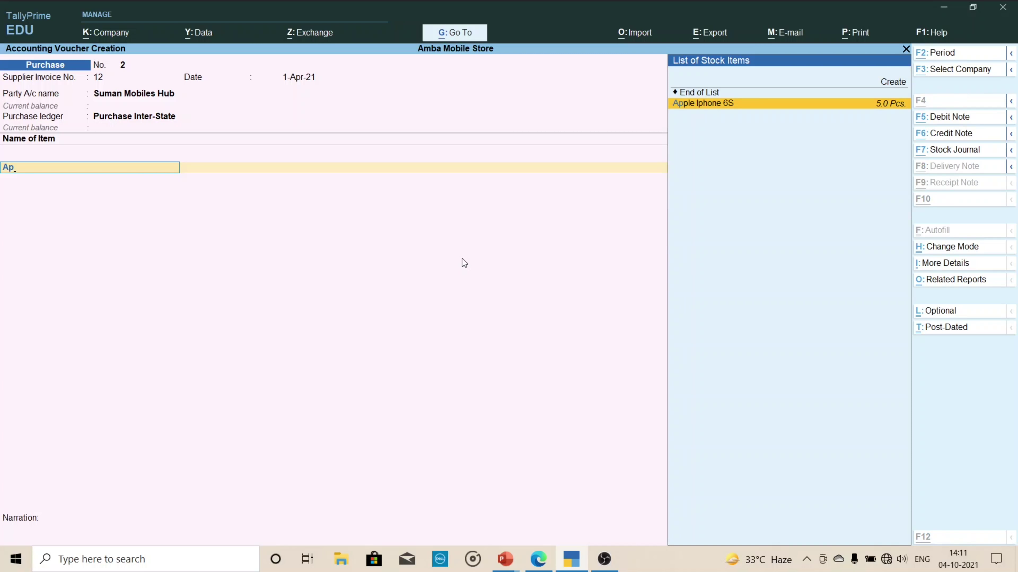
pyautogui.hotkey('alt', 'c')
pyautogui.write('Apple')
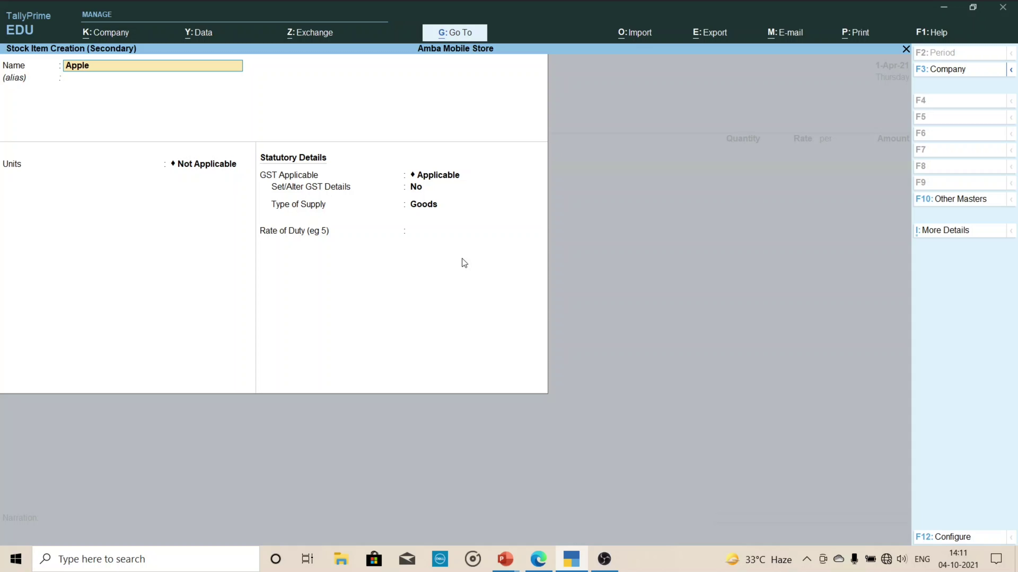
pyautogui.write(' Iphone 8')
pyautogui.press('Return')
pyautogui.press('Return')
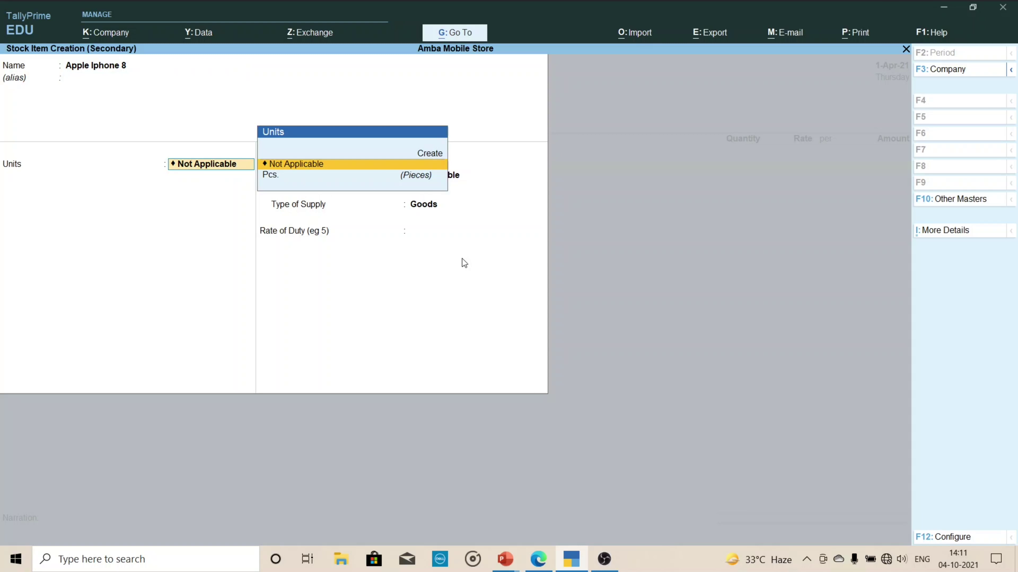
pyautogui.press('Down')
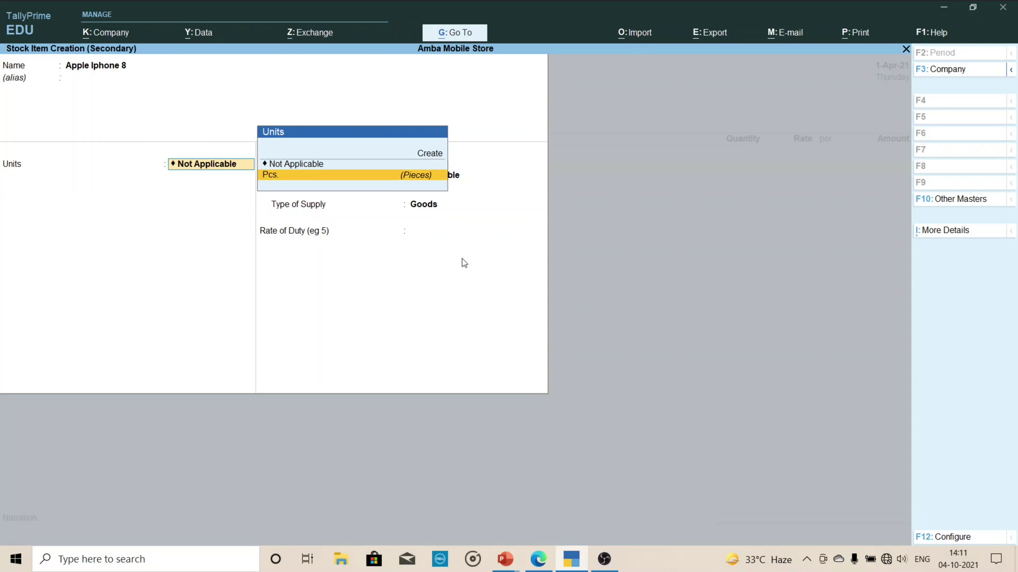
pyautogui.press('Return')
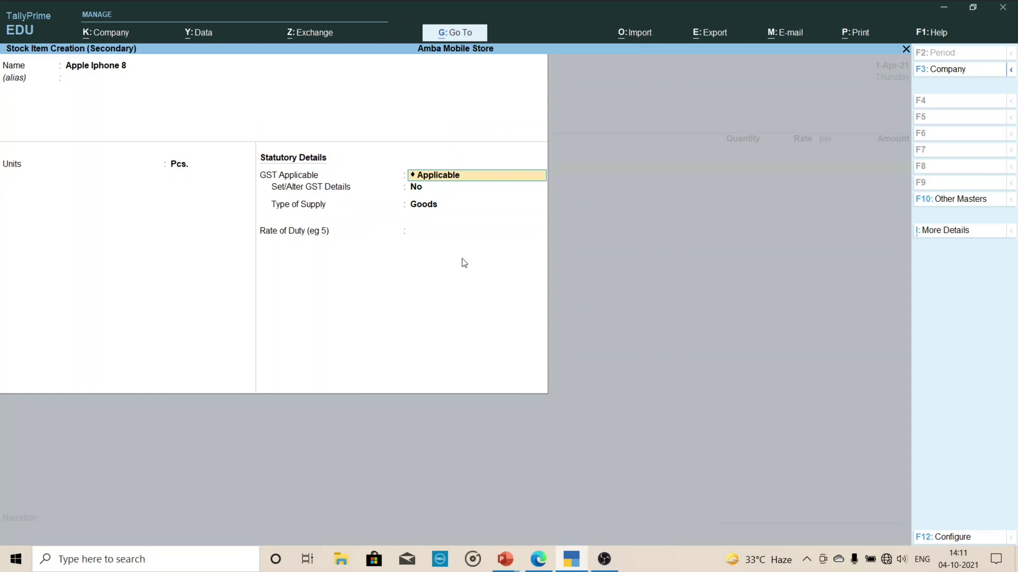
# - Keep GST applicable for the stock item, open its GST details, and enter HSN/SAC 1245 from the invoice PDF, leaving the description blank
pyautogui.press('Return')
pyautogui.write('y')
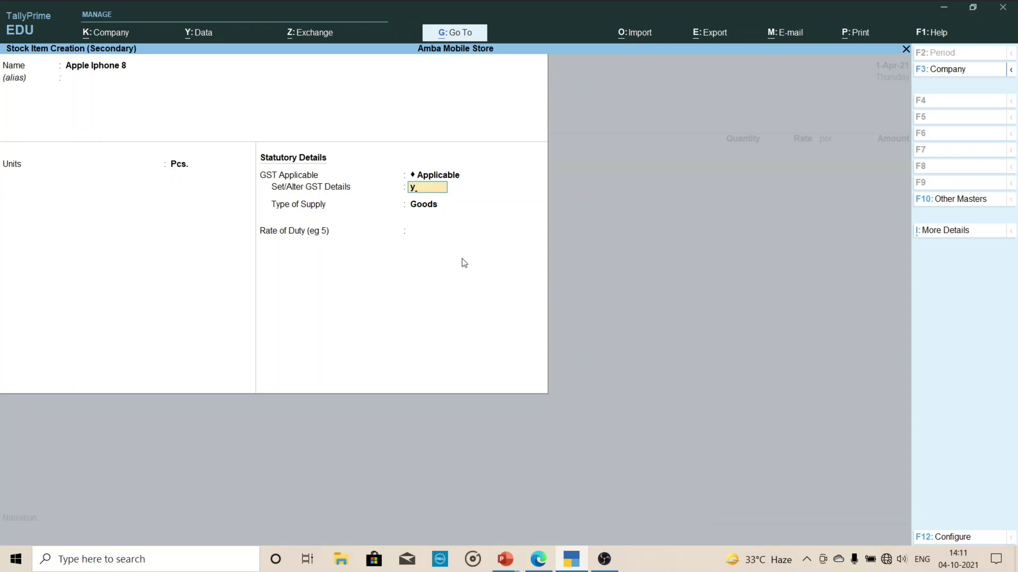
pyautogui.press('Return')
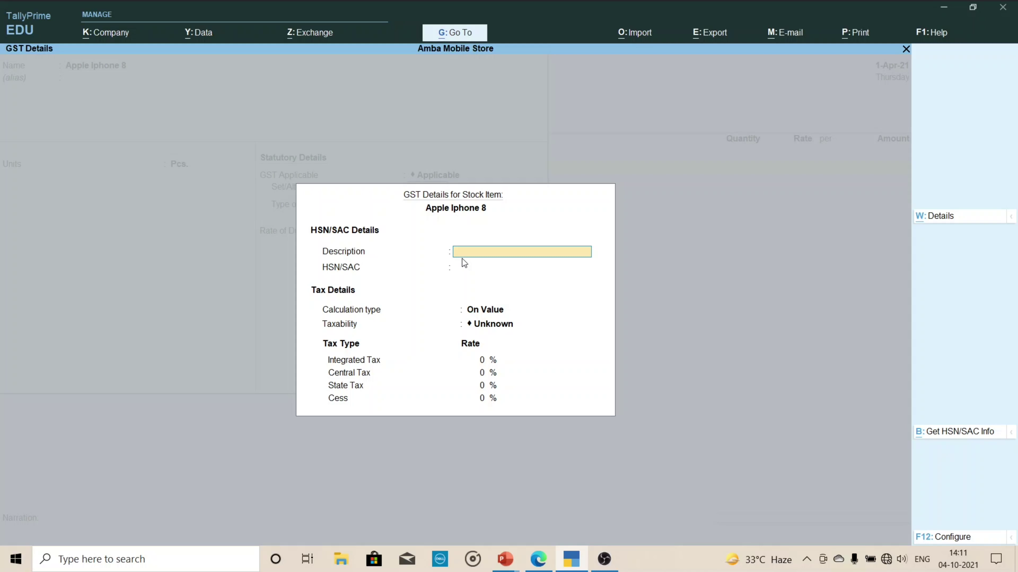
pyautogui.press('Return')
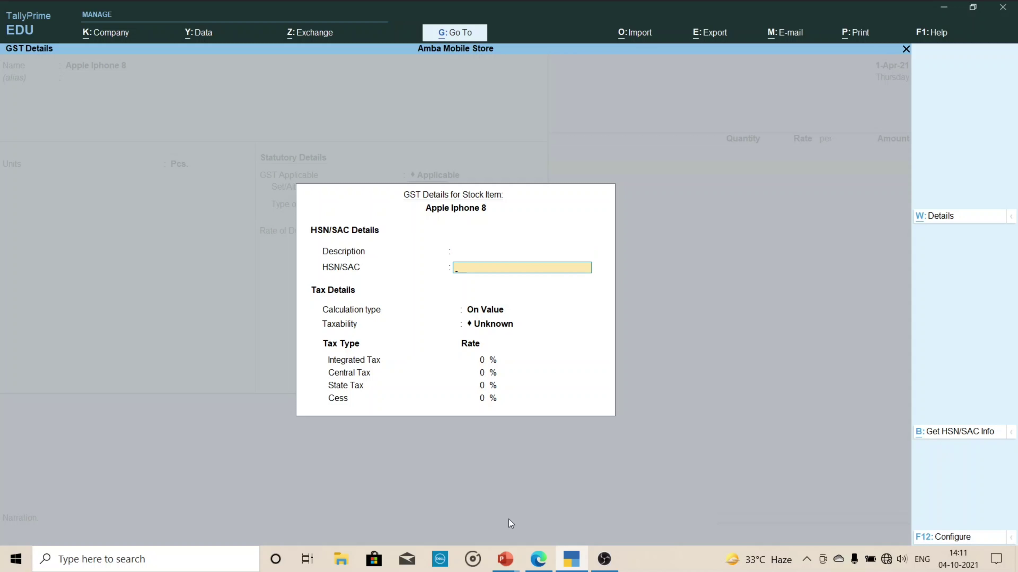
pyautogui.click(547, 555)
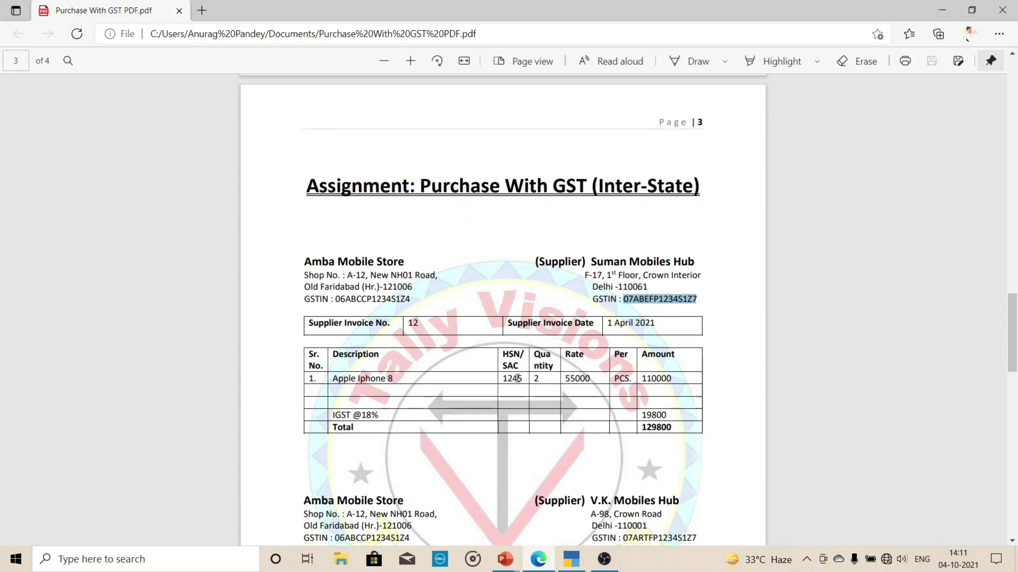
pyautogui.click(571, 560)
pyautogui.write('1')
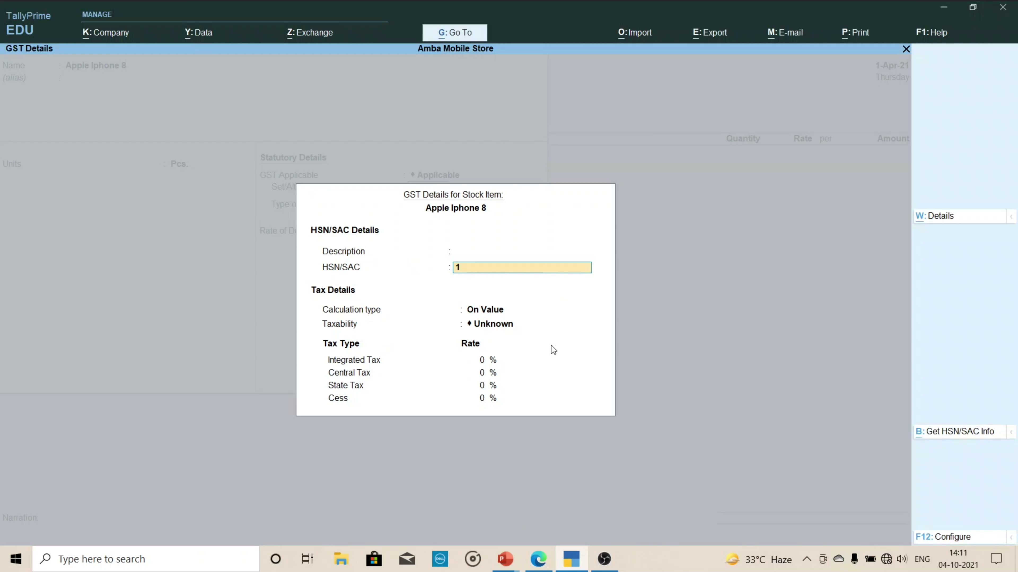
pyautogui.write('124')
pyautogui.press('BackSpace')
pyautogui.press('BackSpace')
pyautogui.write('245')
pyautogui.press('Return')
pyautogui.press('Return')
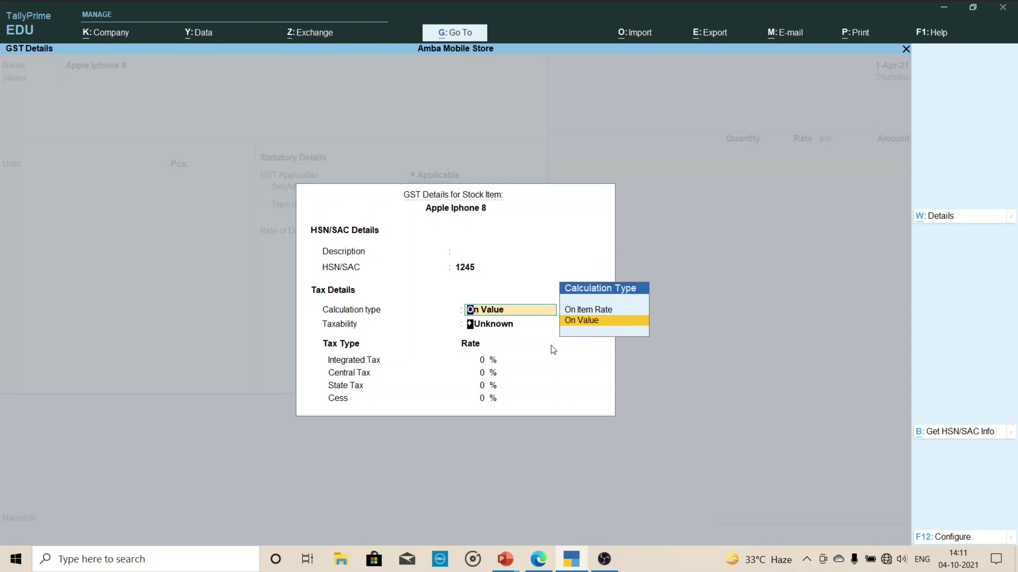
# - Keep the calculation type On Value, make the item Taxable, and set its integrated tax rate to 18% as in the invoice PDF
pyautogui.press('Down')
pyautogui.press('Down')
pyautogui.press('Down')
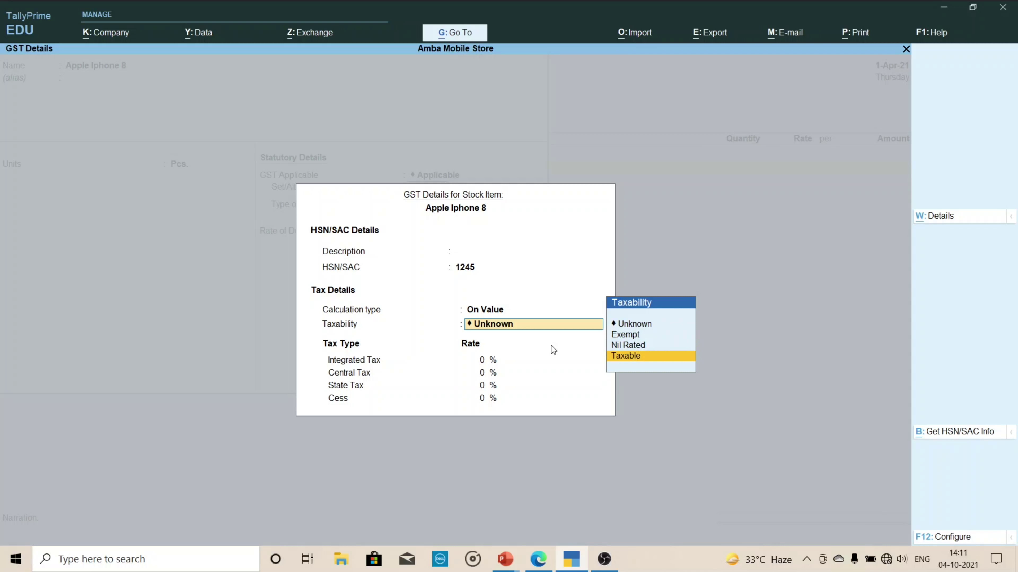
pyautogui.press('Return')
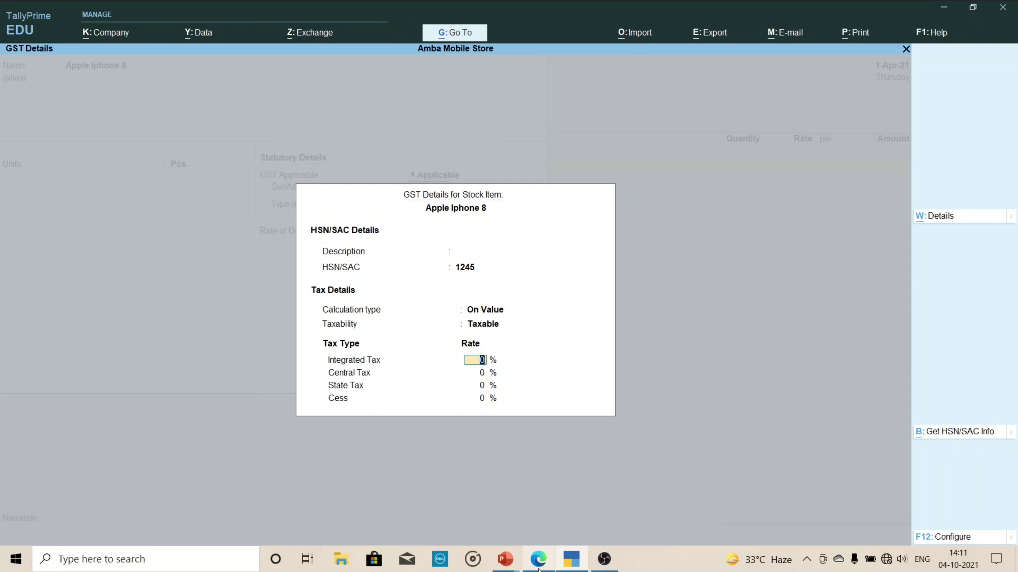
pyautogui.click(539, 563)
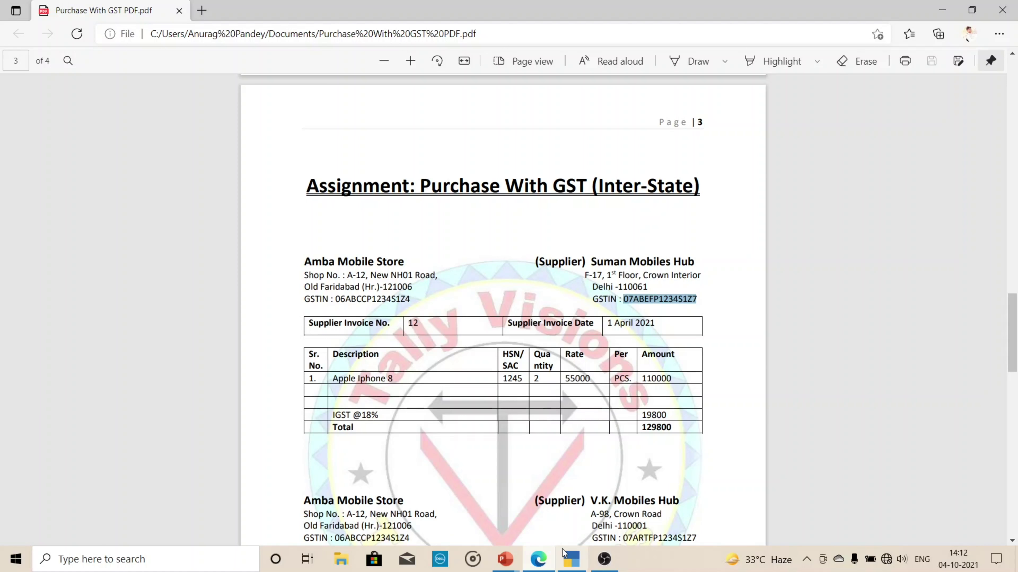
pyautogui.click(571, 560)
pyautogui.write('18')
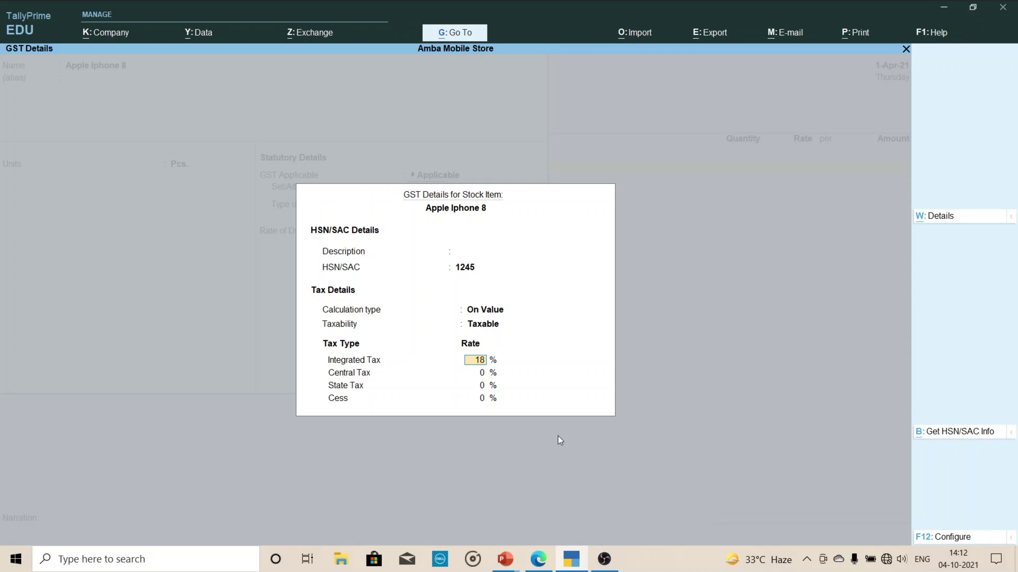
pyautogui.press('Return')
pyautogui.press('Return')
pyautogui.press('Return')
pyautogui.press('Return')
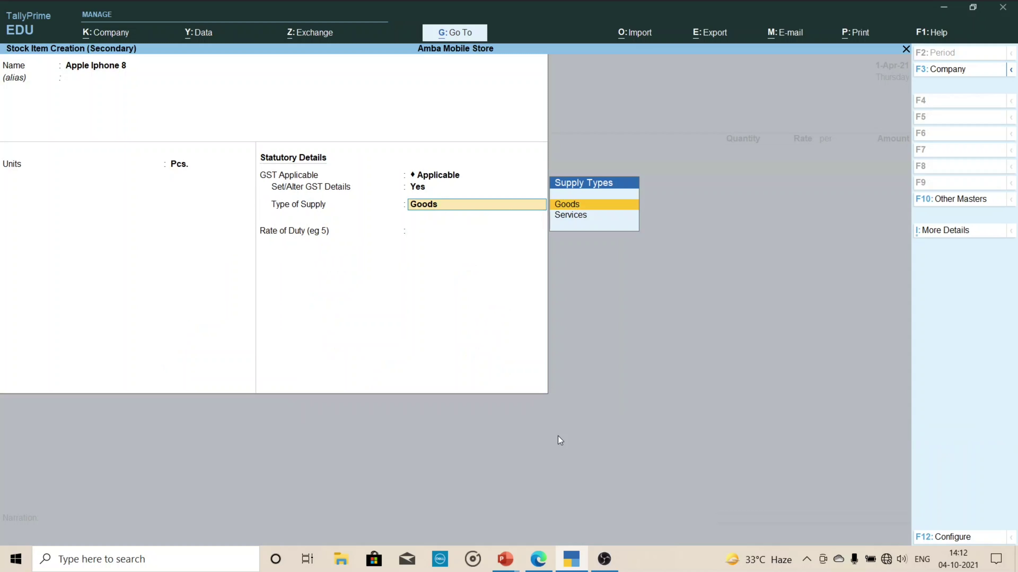
# - Keep the stock item's type of supply as Goods, leave the rate of duty blank, and save the item
pyautogui.press('Return')
pyautogui.press('Return')
pyautogui.press('Return')
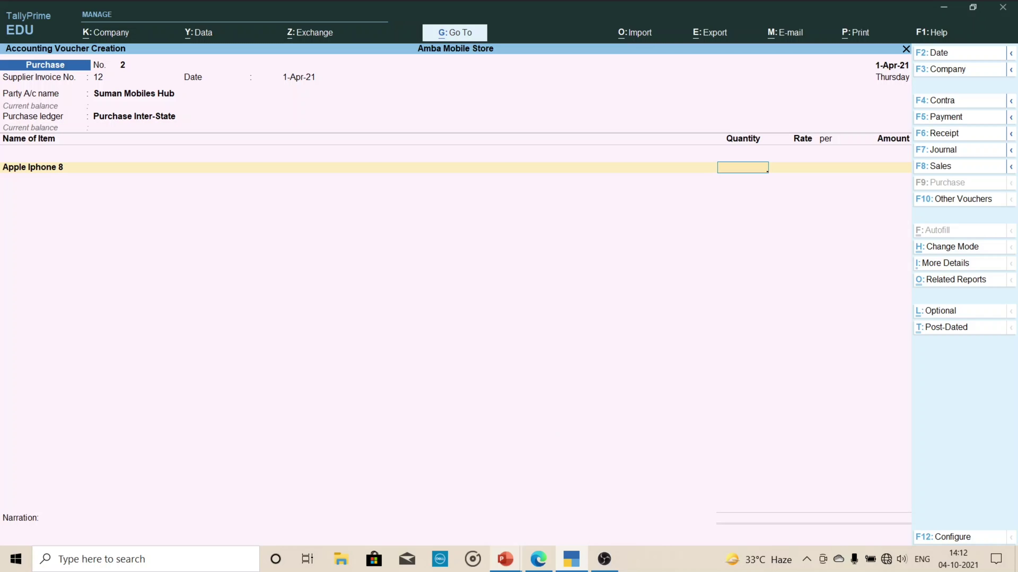
# - Enter the invoice's 2 Pcs. of Apple Iphone 8 at a rate of 55000 per piece, and end the voucher's item list
pyautogui.click(538, 559)
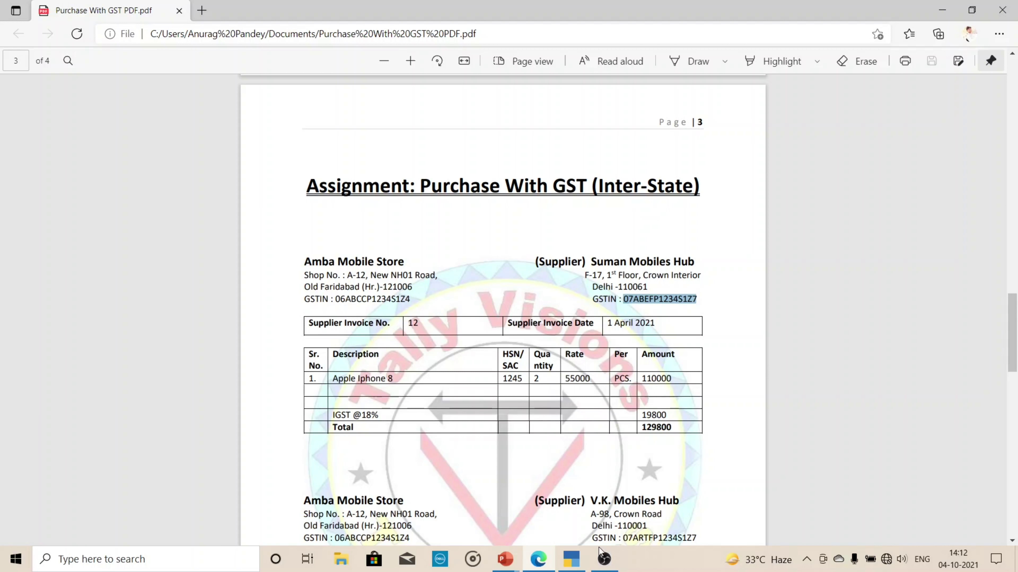
pyautogui.click(571, 560)
pyautogui.write('2')
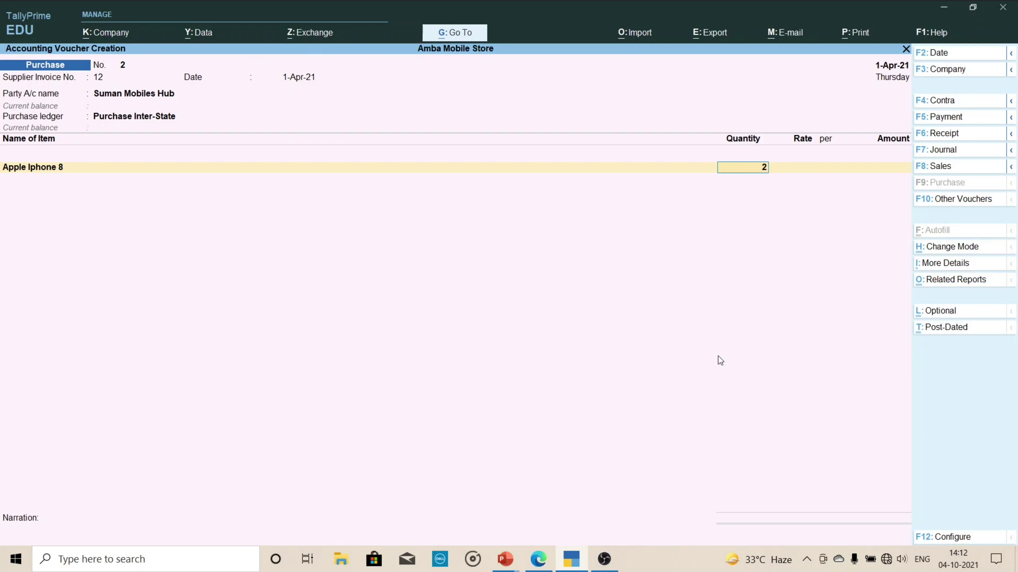
pyautogui.press('Return')
pyautogui.write('55,0')
pyautogui.write('000')
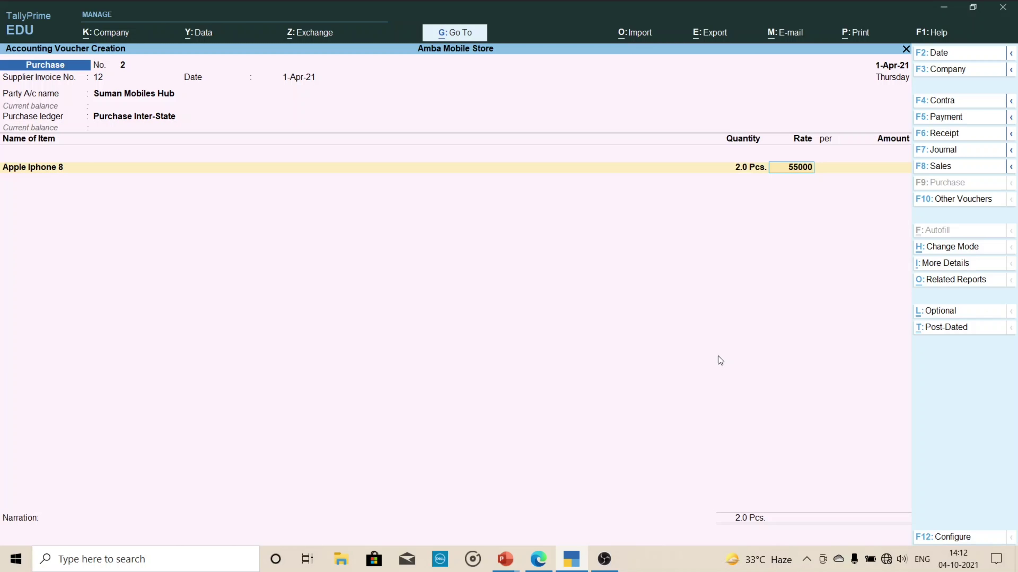
pyautogui.press('Return')
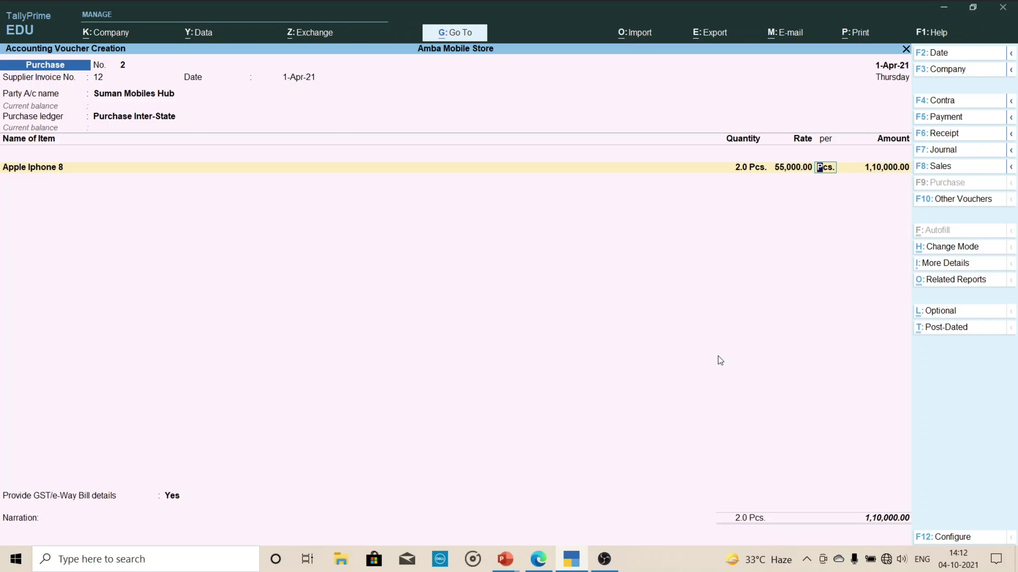
pyautogui.press('Return')
pyautogui.press('Return')
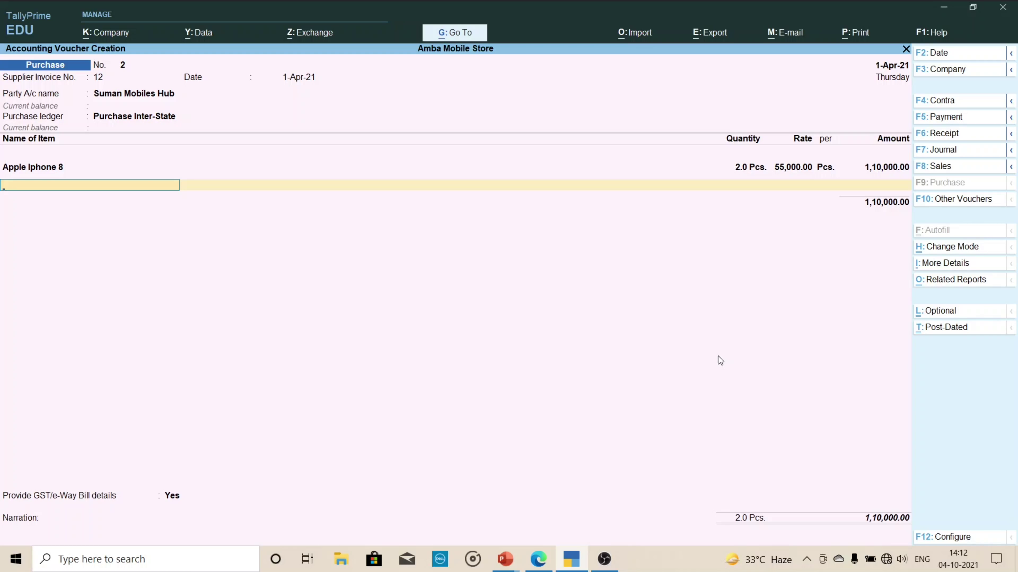
pyautogui.press('Return')
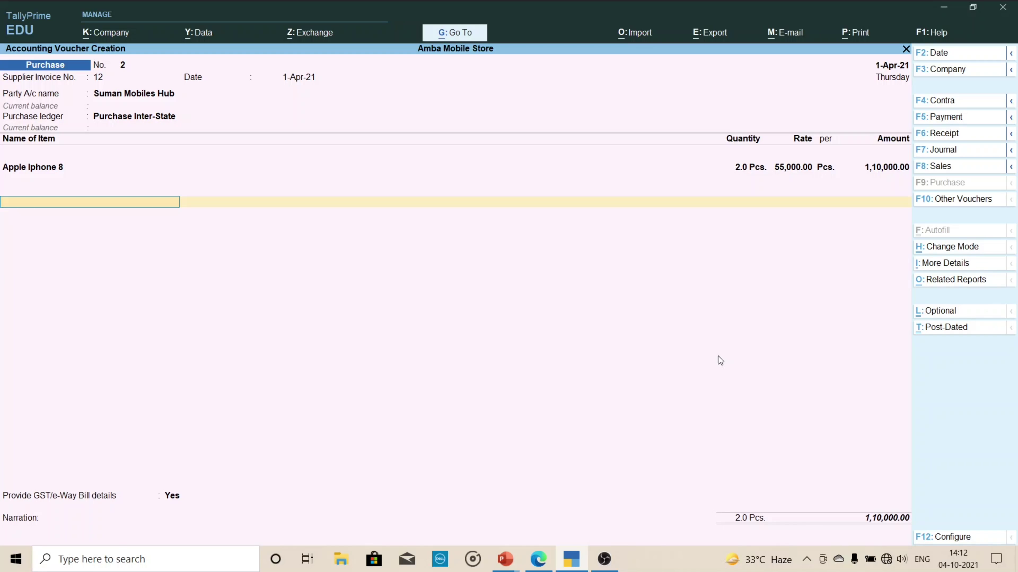
pyautogui.press('Return')
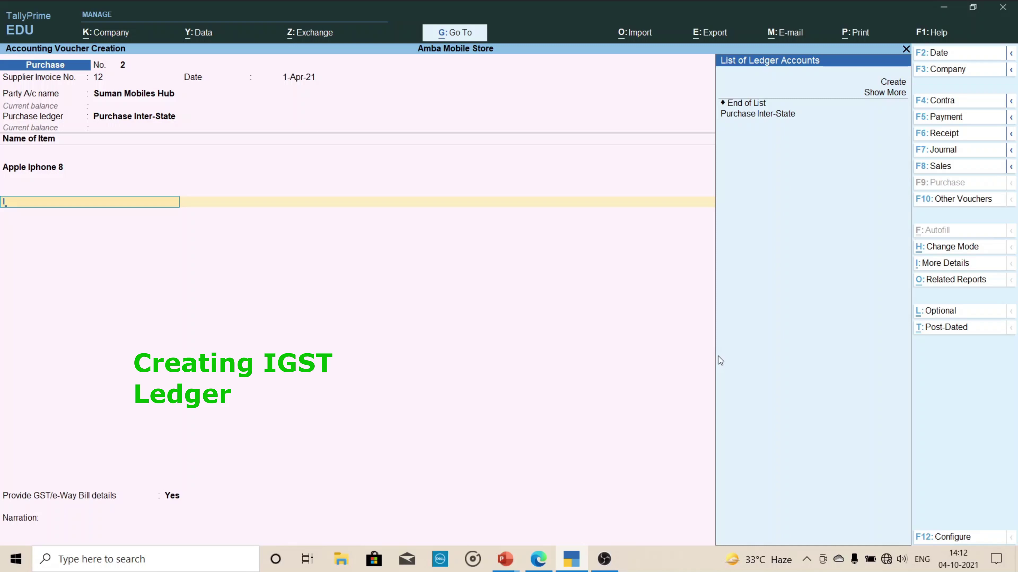
# - Create a ledger named IGST from within the voucher, under Duties & Taxes, with GST as the type of duty/tax
pyautogui.press('alt')
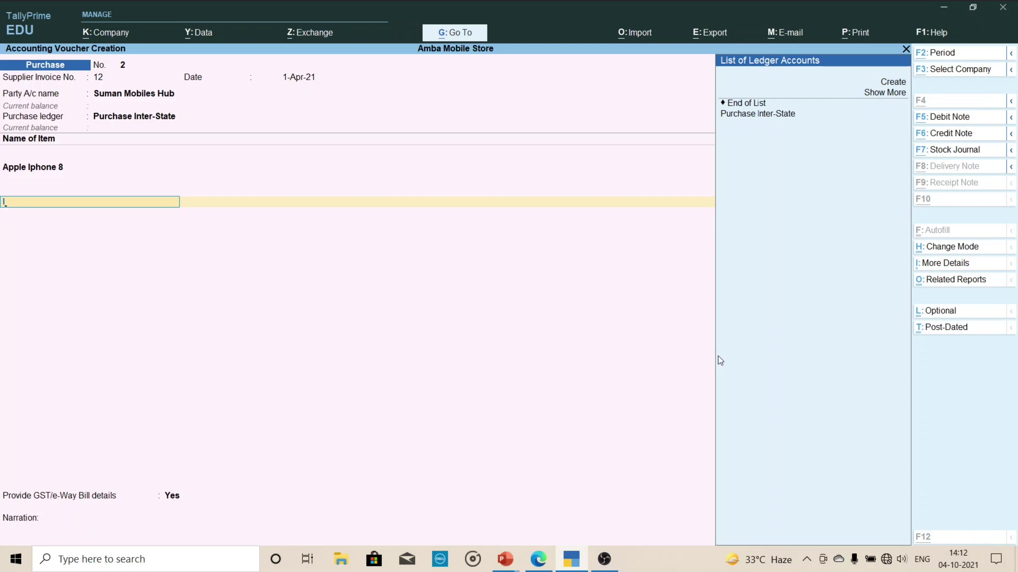
pyautogui.hotkey('alt', 'c')
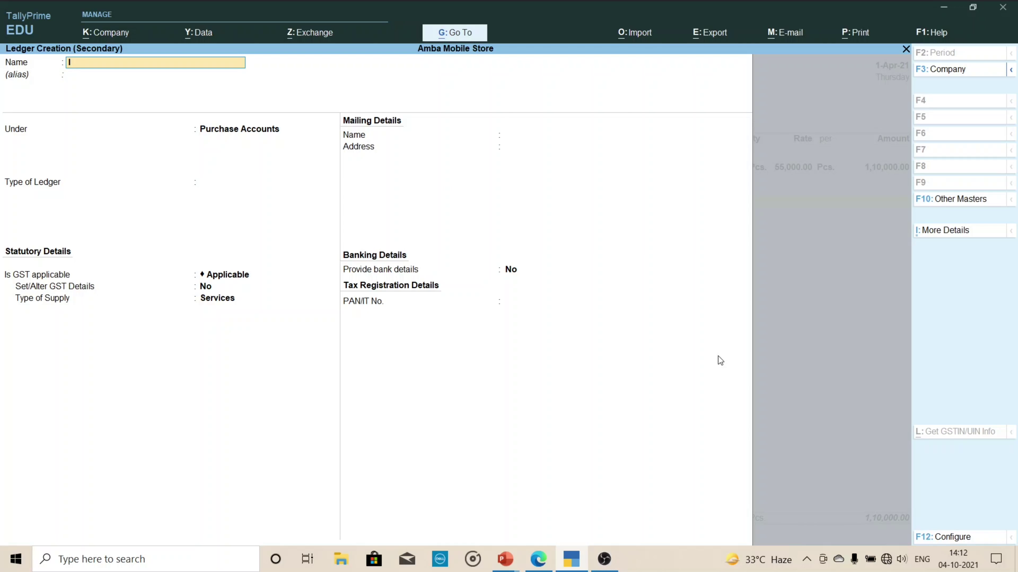
pyautogui.write('IGST')
pyautogui.press('Return')
pyautogui.press('Return')
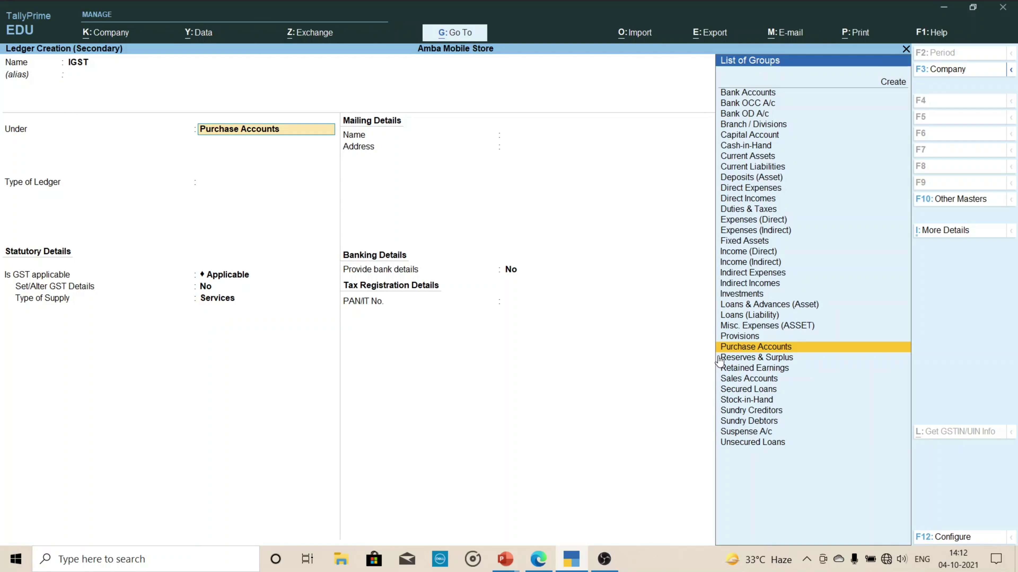
pyautogui.write('Dut')
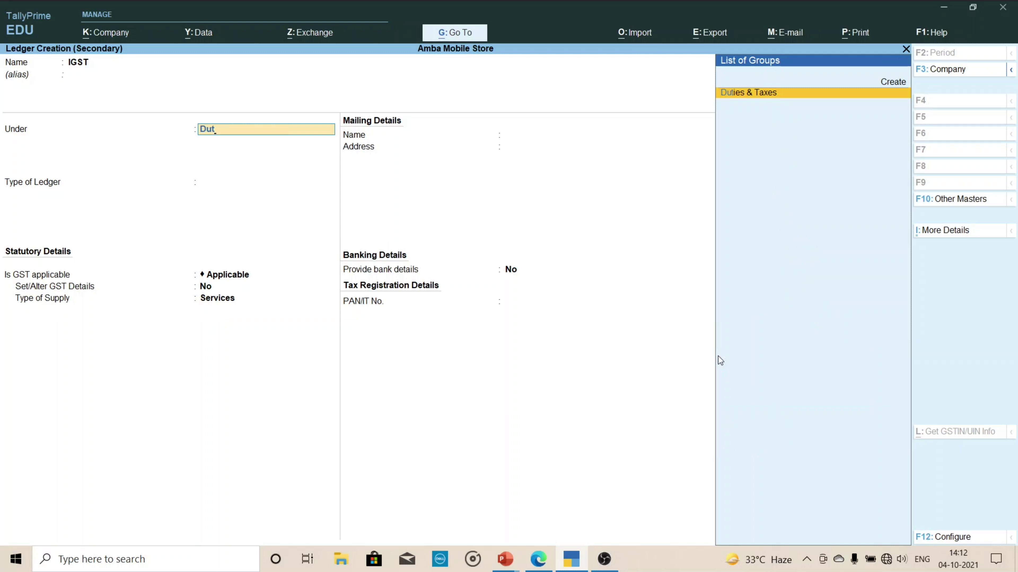
pyautogui.press('Return')
pyautogui.press('Up')
pyautogui.press('Return')
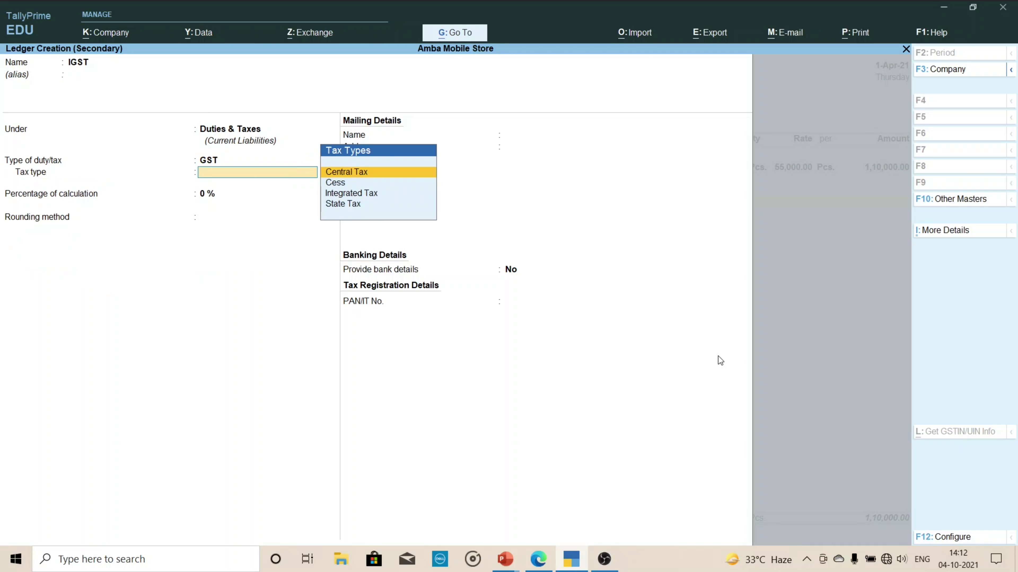
# - Set the IGST ledger's tax type to Integrated Tax, keep 0% calculation and Not Applicable rounding, and save the ledger
pyautogui.press('Down')
pyautogui.press('Down')
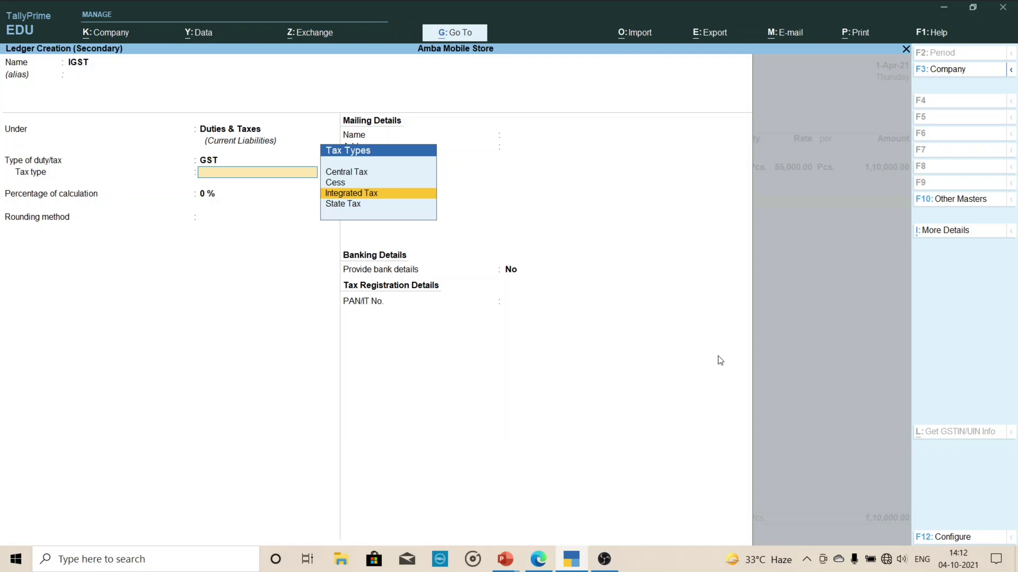
pyautogui.press('Return')
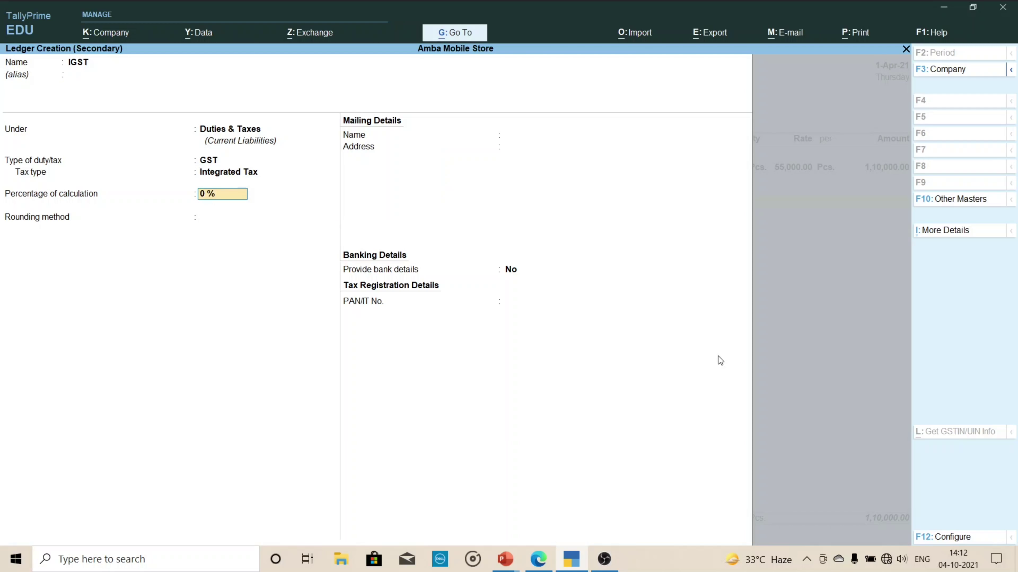
pyautogui.press('Return')
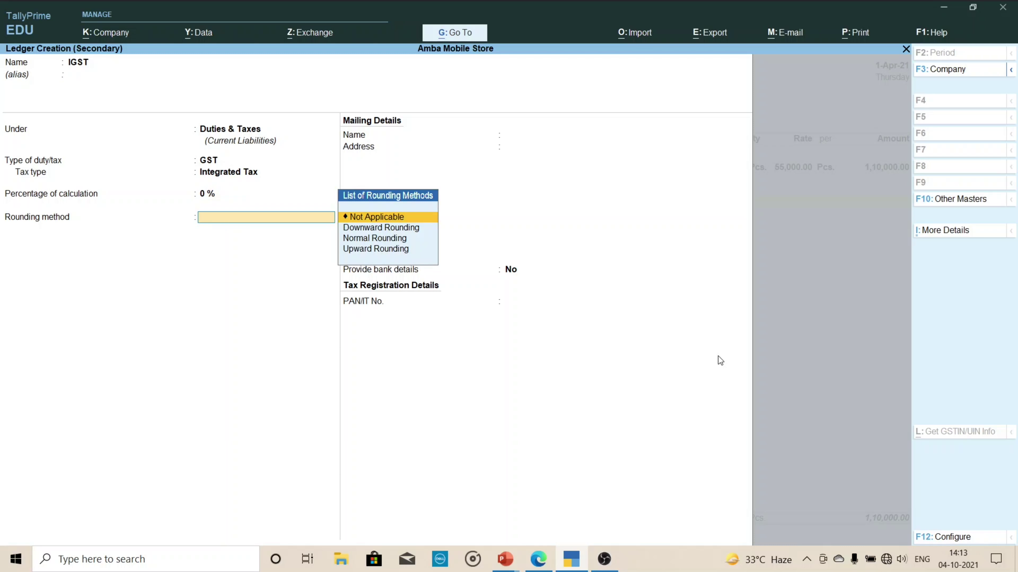
pyautogui.press('Return')
pyautogui.press('Return')
pyautogui.press('Return')
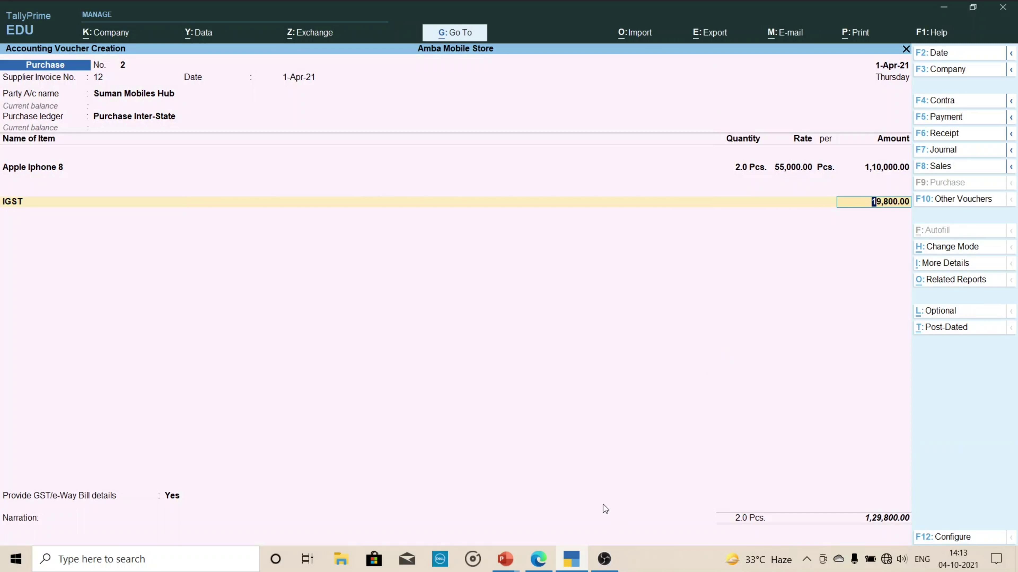
# - Check the voucher's IGST amount against the invoice PDF, accept it, and end the voucher's ledger list
pyautogui.click(547, 559)
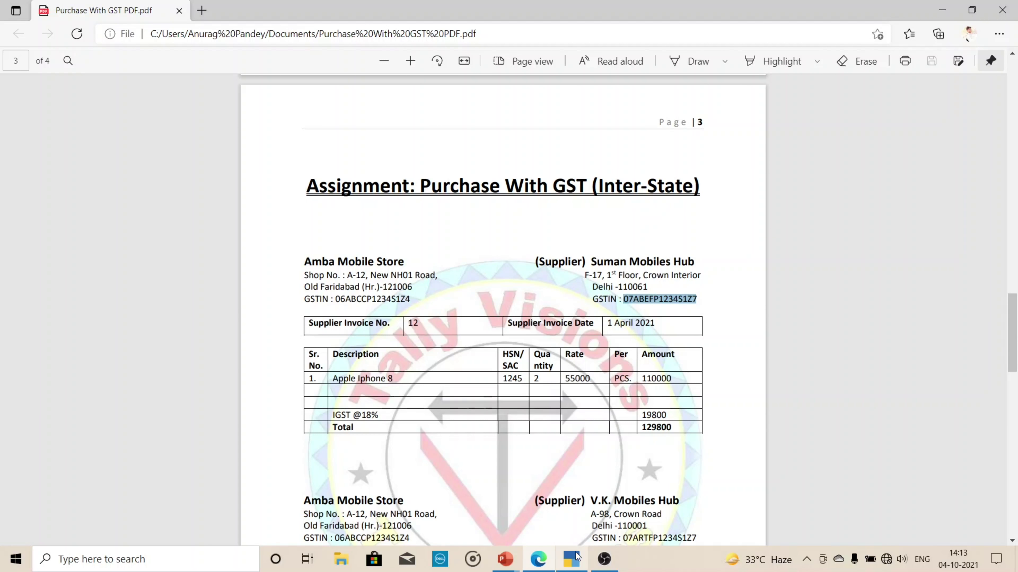
pyautogui.click(571, 559)
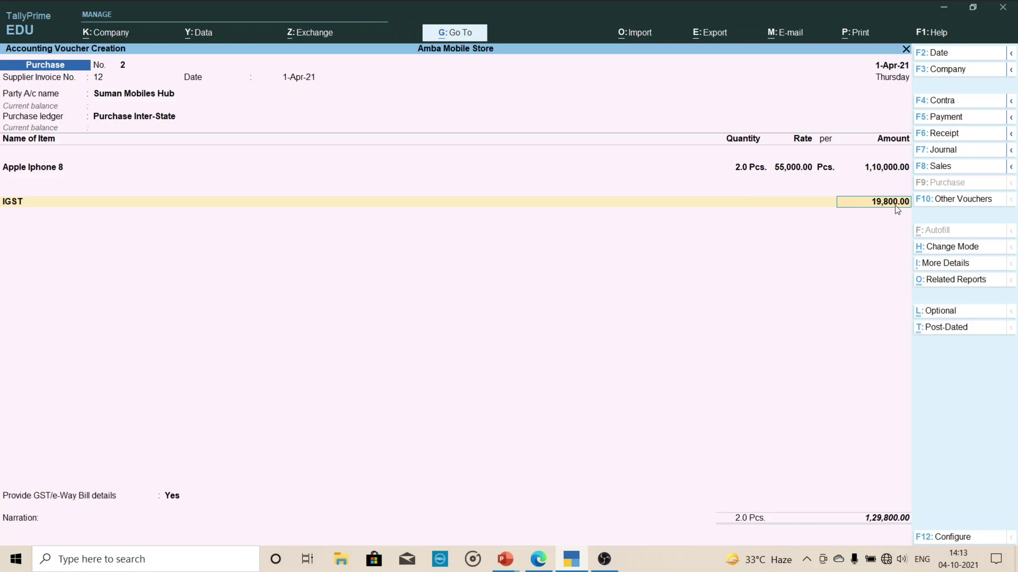
pyautogui.press('Return')
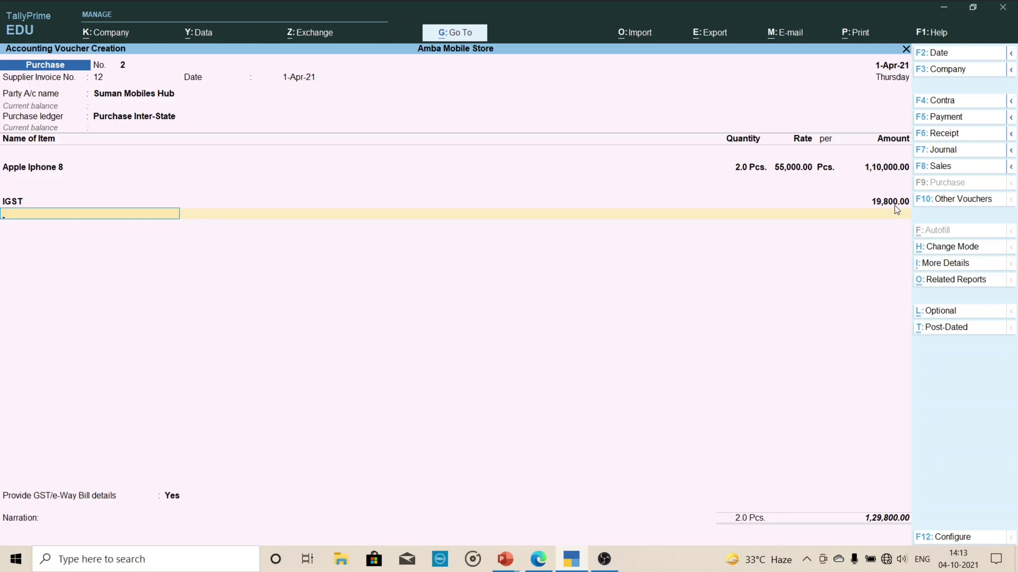
pyautogui.press('Return')
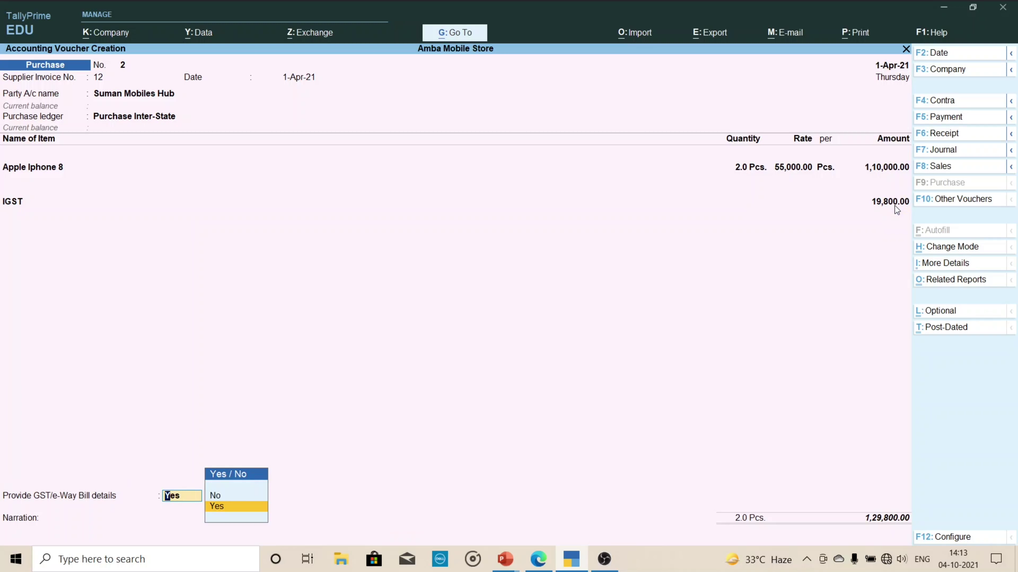
# - Set Provide GST/e-Way Bill details to No, enter the narration "Being Goods Purchassed At Credit.", and save the purchase voucher
pyautogui.press('Up')
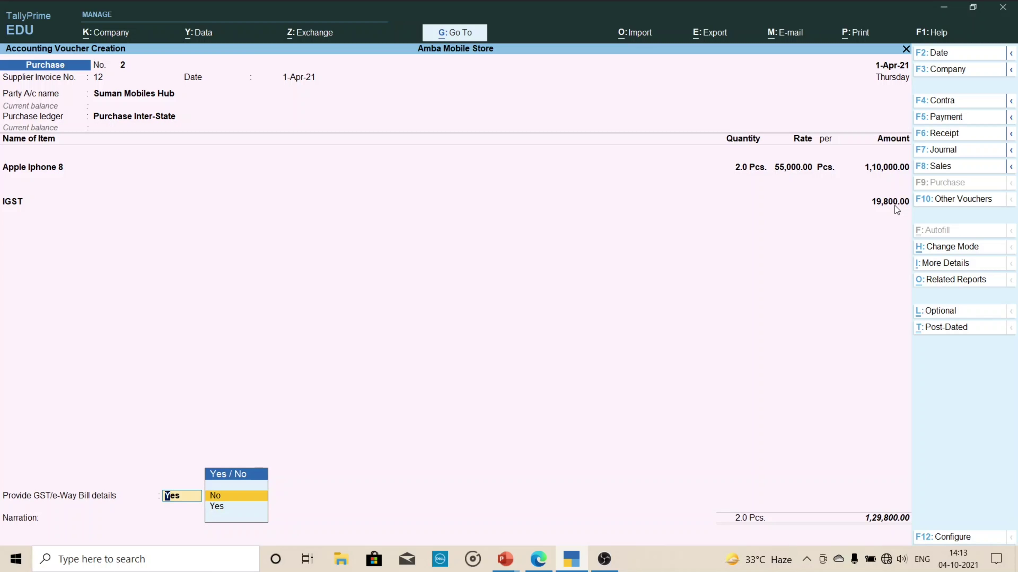
pyautogui.press('Return')
pyautogui.press('Return')
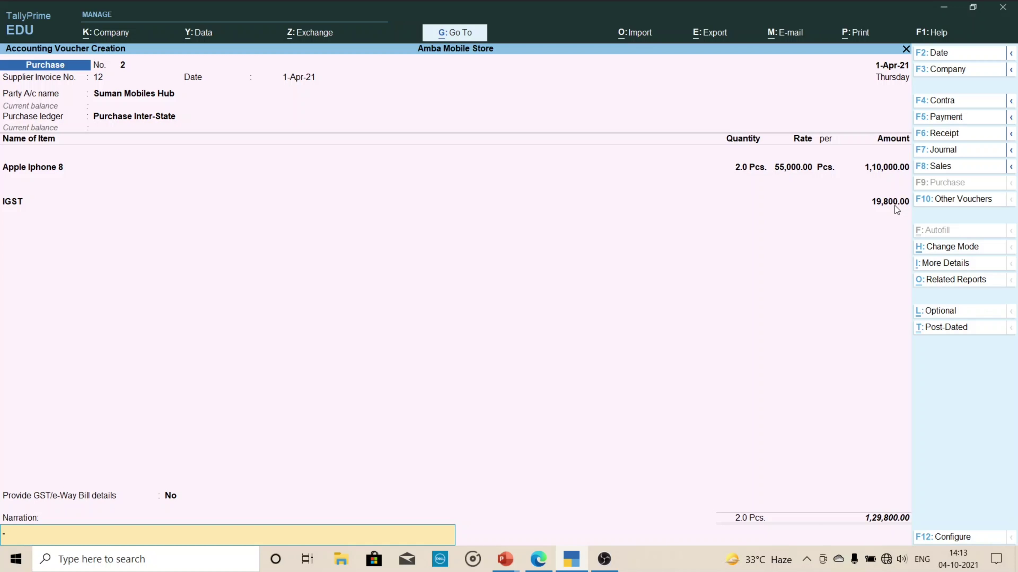
pyautogui.hotkey('ctrl', 'r')
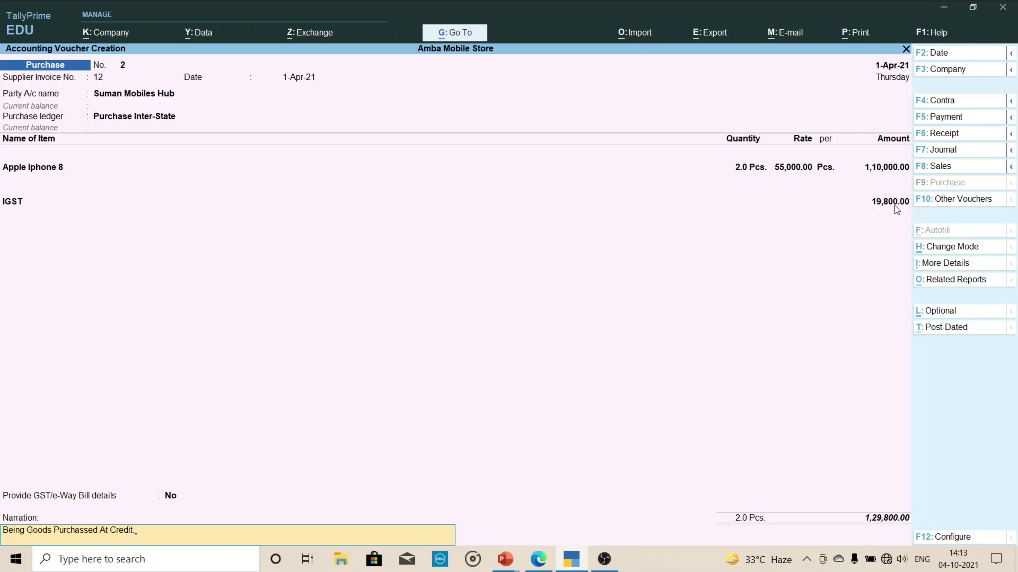
pyautogui.press('Return')
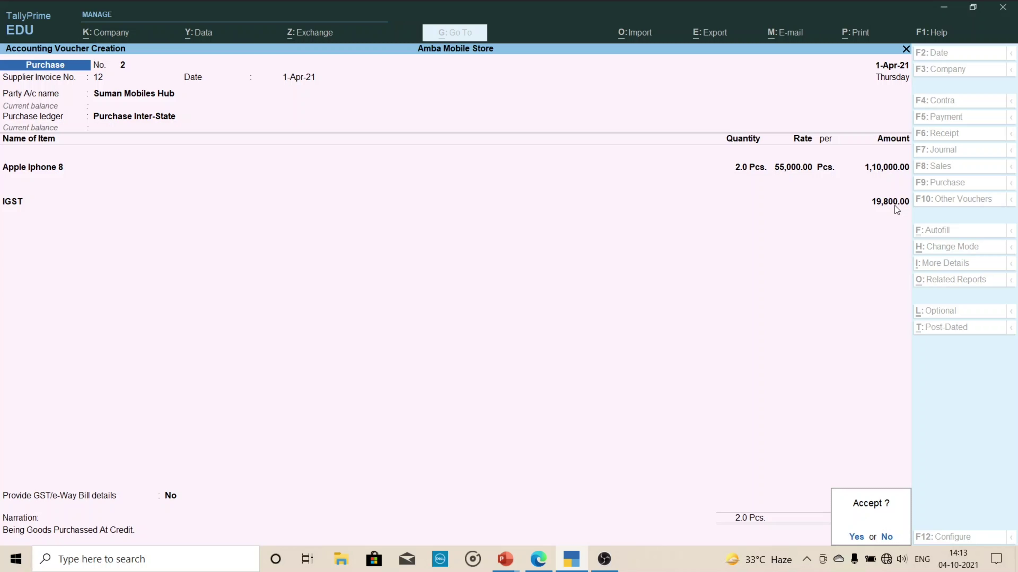
pyautogui.press('y')
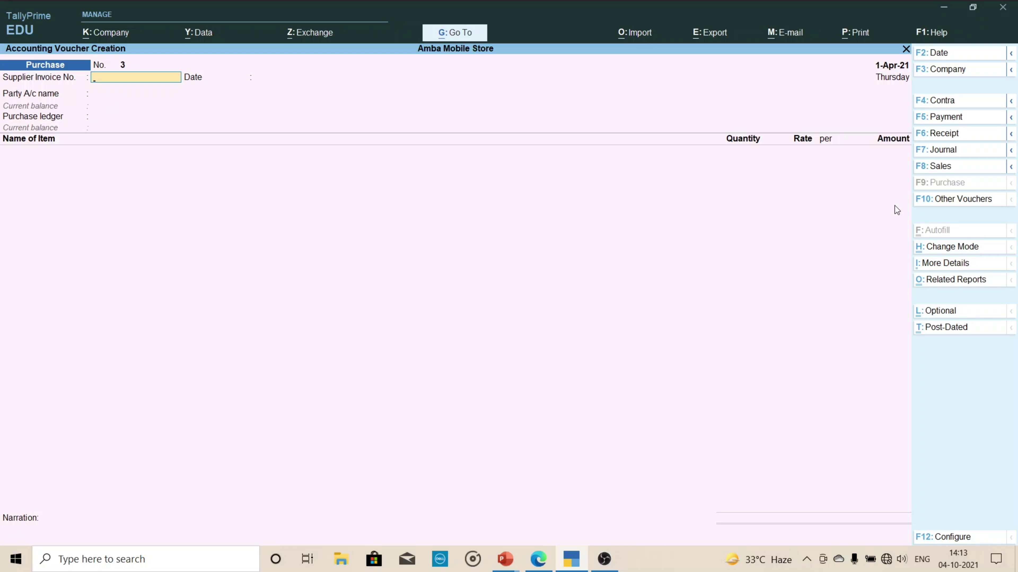
# - Leave voucher creation and open the R.K. Mobile House purchase voucher from the Day Book
pyautogui.press('Escape')
pyautogui.press('y')
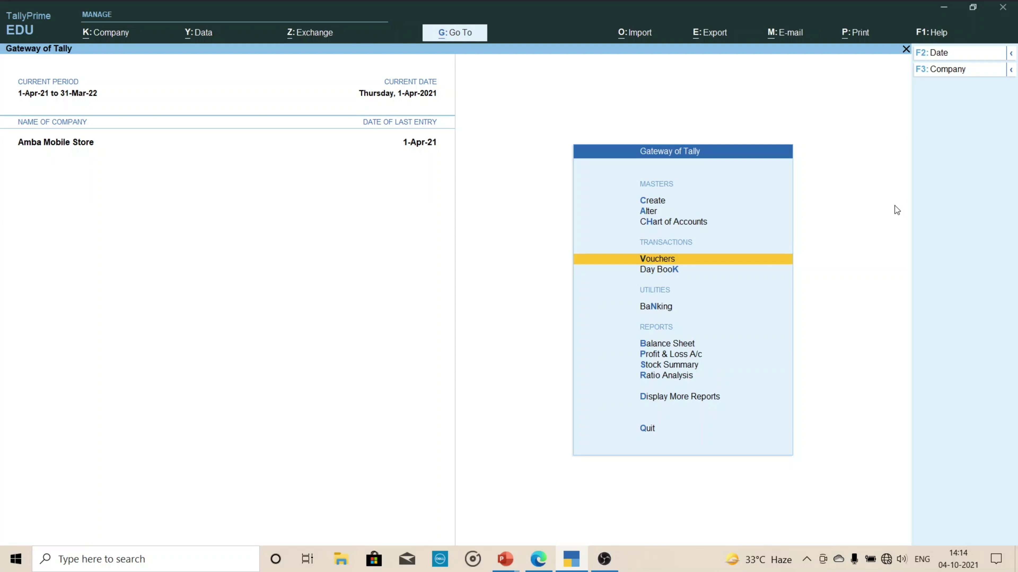
pyautogui.press('k')
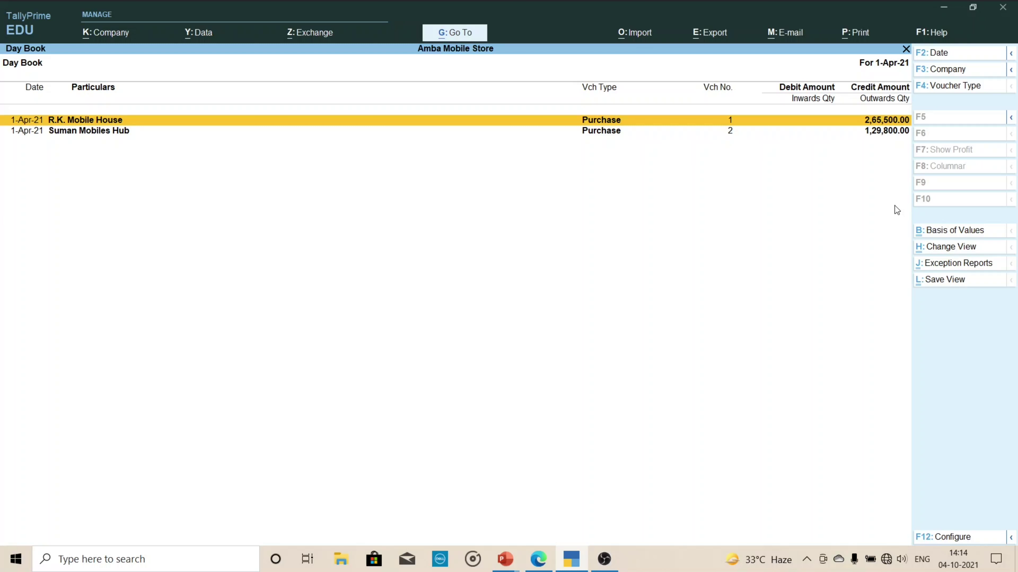
pyautogui.press('Return')
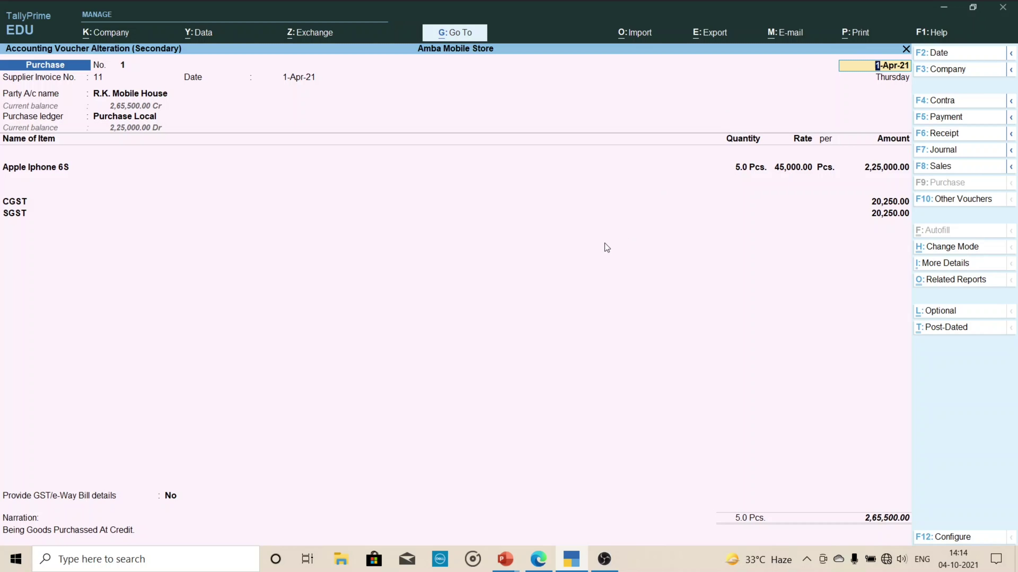
# - Preview the printed invoice of the R.K. Mobile House purchase voucher at enlarged size and review it from header to signatory
pyautogui.hotkey('alt', 'p')
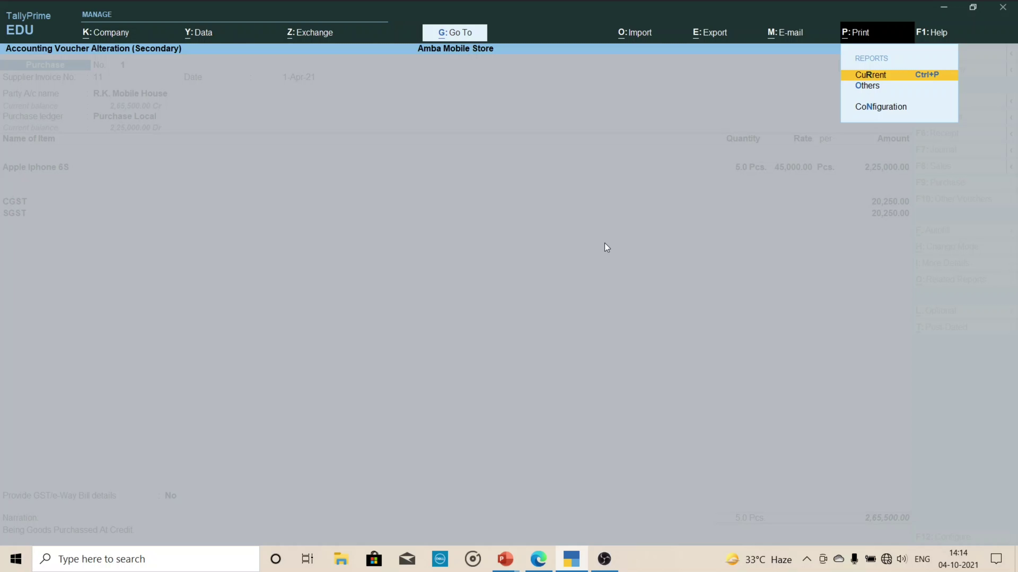
pyautogui.press('Return')
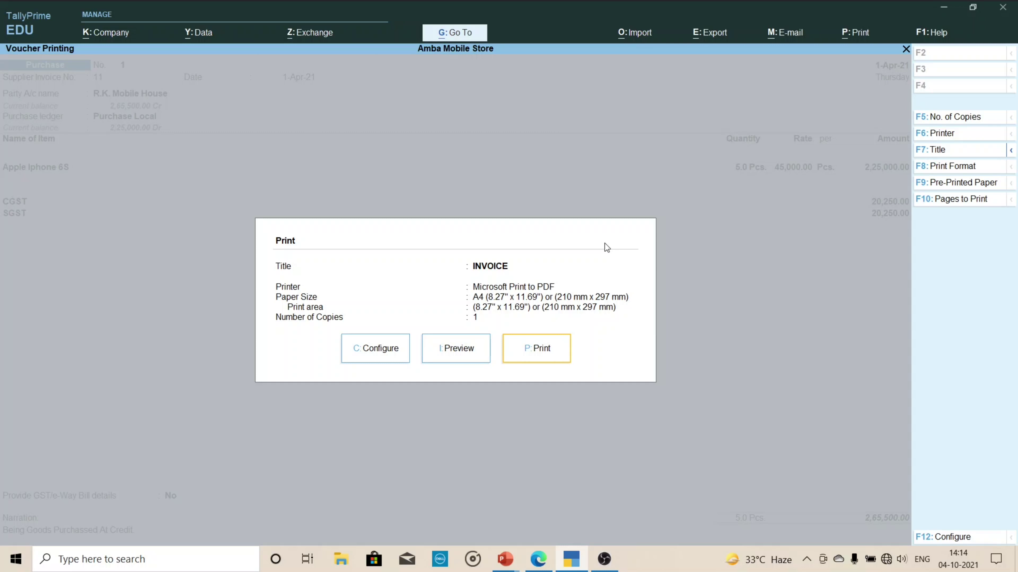
pyautogui.press('Left')
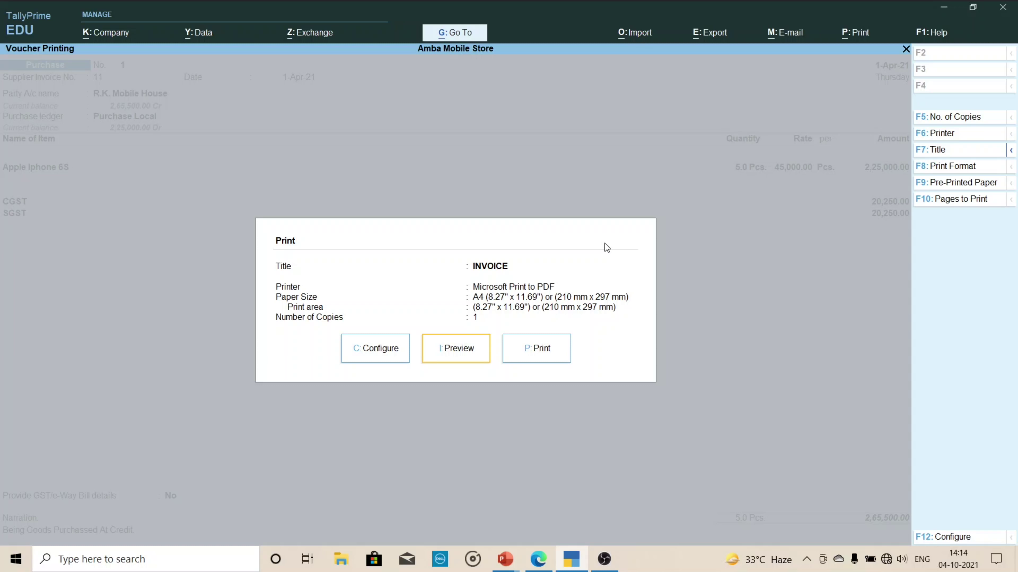
pyautogui.press('i')
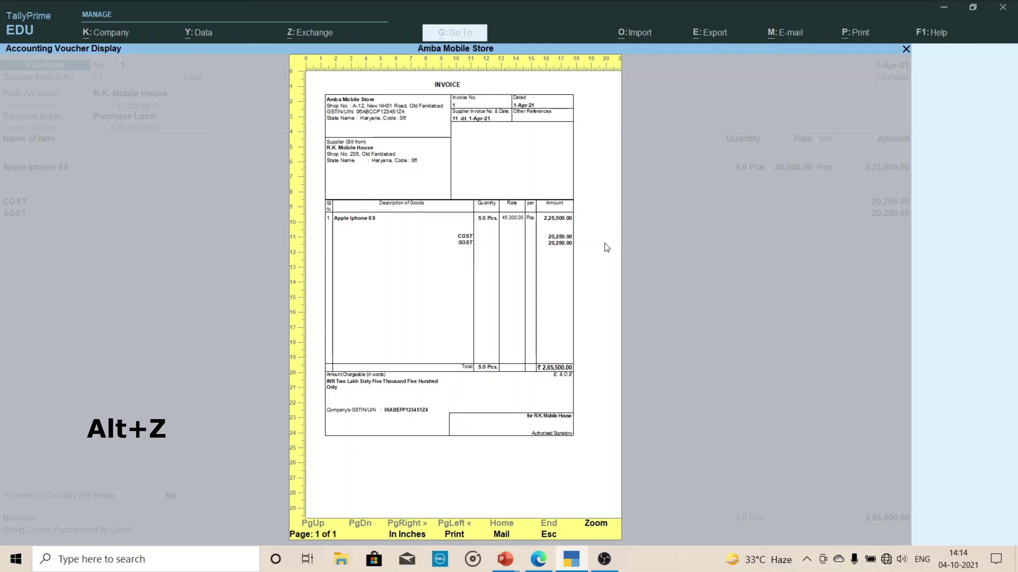
pyautogui.hotkey('alt', 'z')
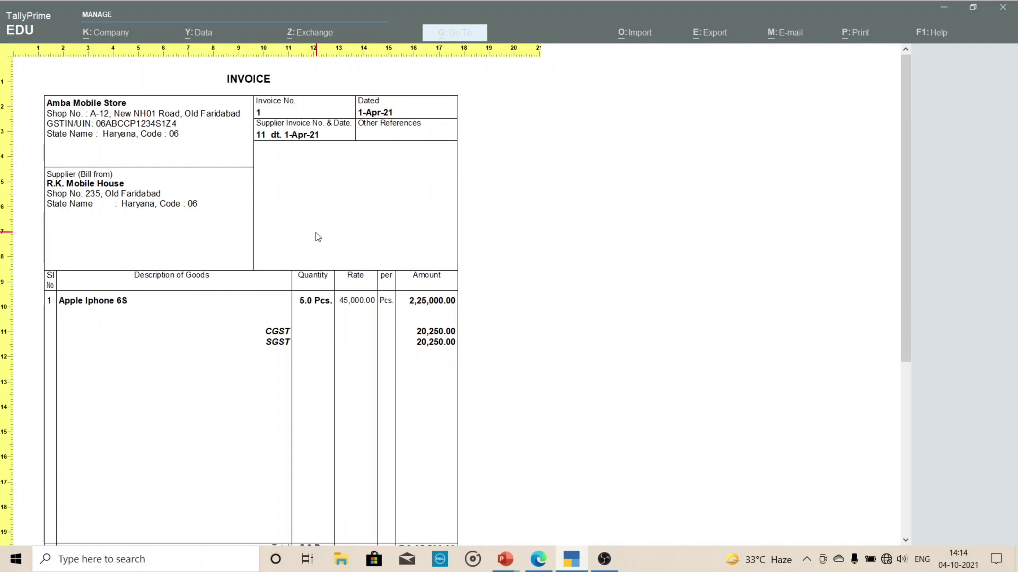
pyautogui.scroll(-2, 316, 232)
pyautogui.scroll(-4, 311, 305)
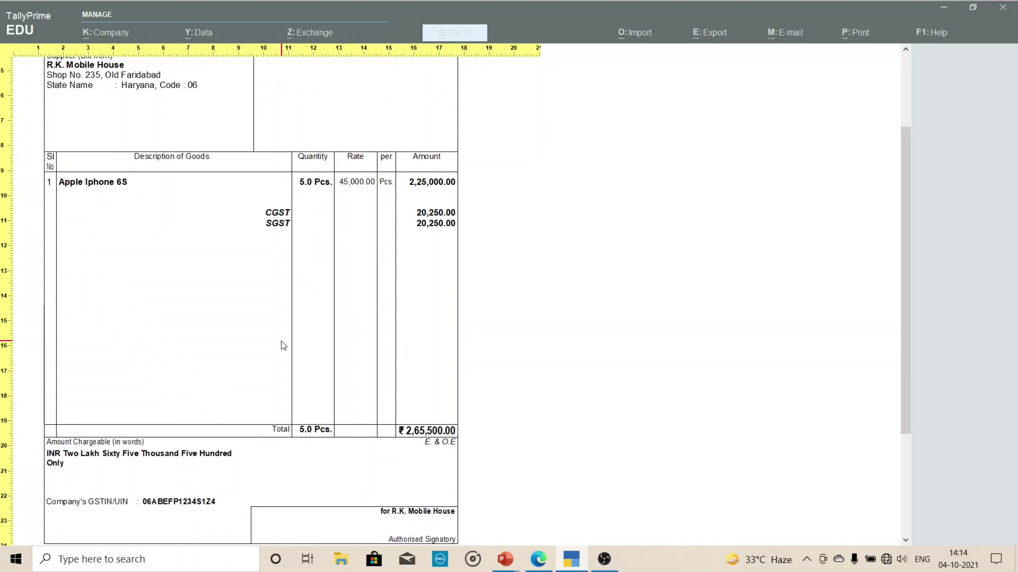
pyautogui.scroll(6, 280, 337)
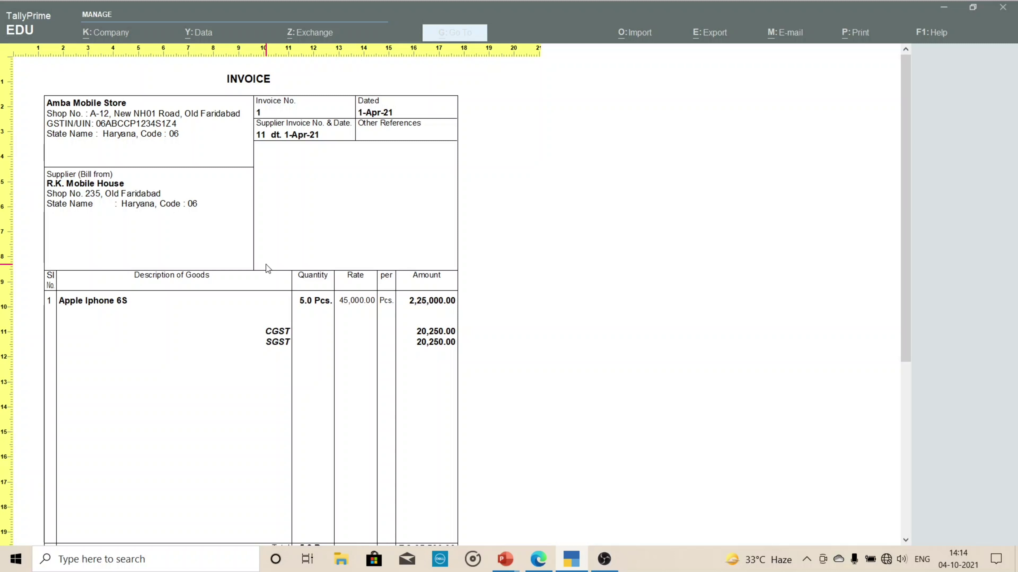
# - Close the invoice preview and the print settings, quit the voucher without changes, and return to the Gateway of Tally
pyautogui.hotkey('alt', 'z')
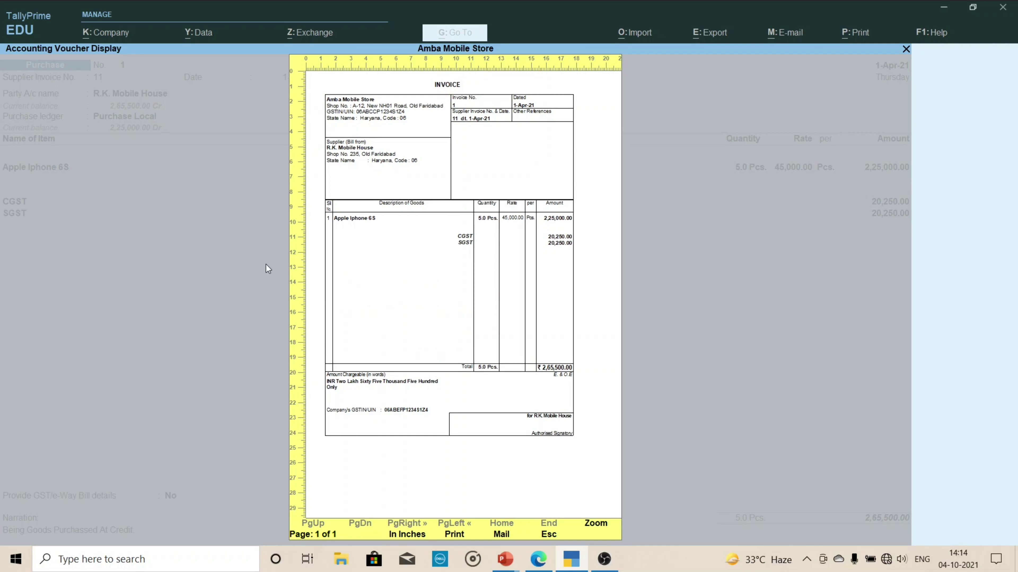
pyautogui.press('Escape')
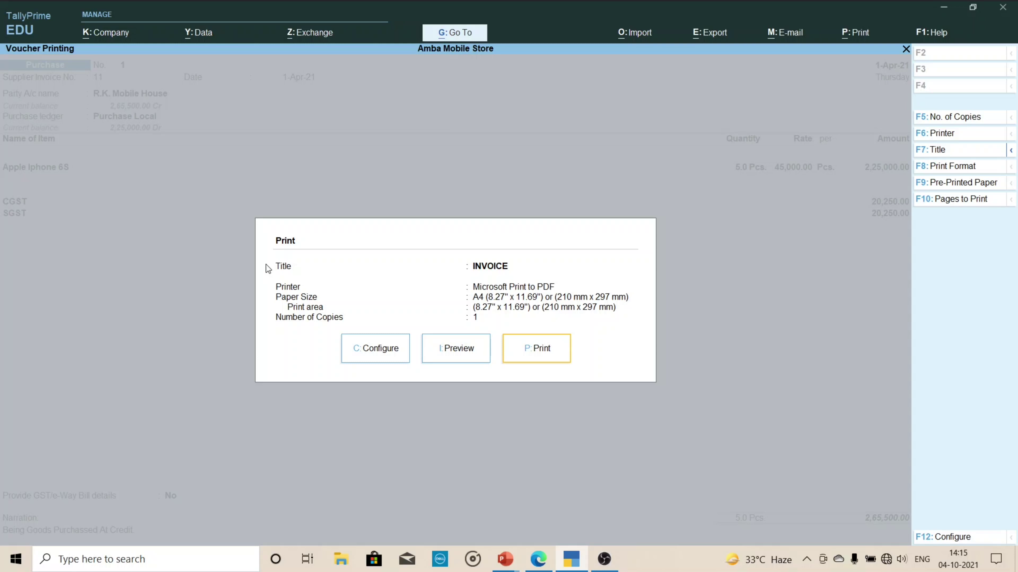
pyautogui.press('Escape')
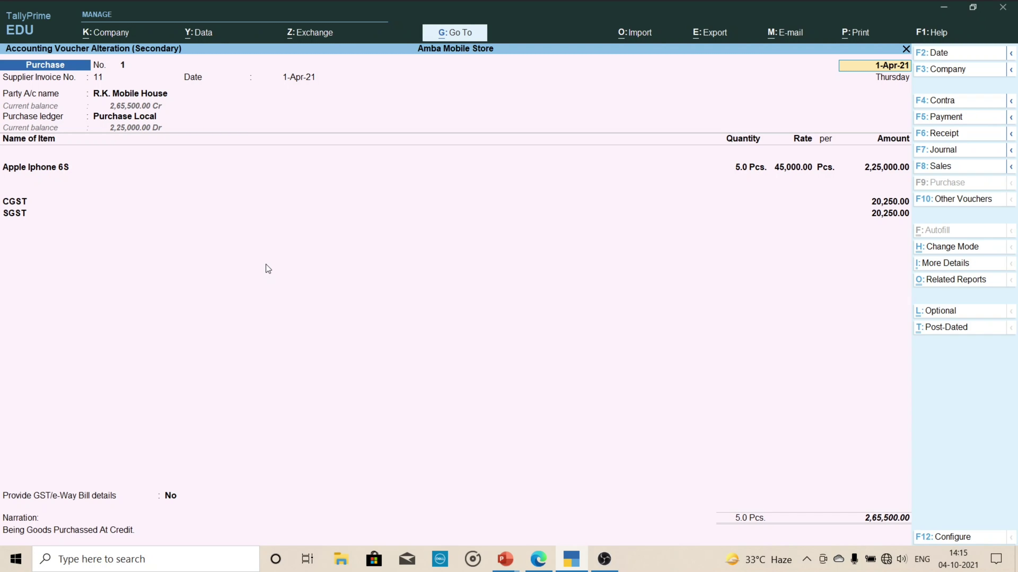
pyautogui.press('Escape')
pyautogui.press('y')
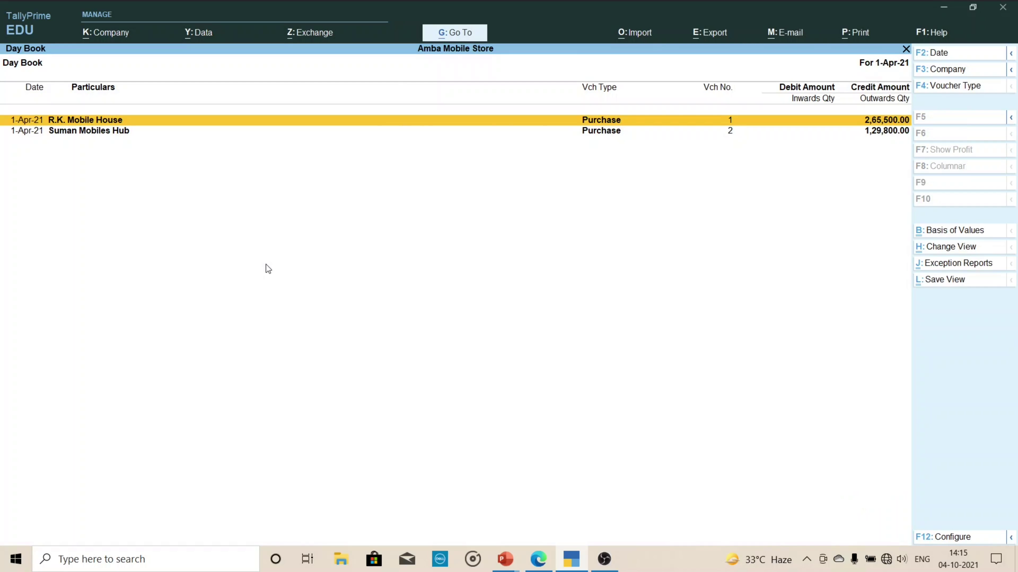
pyautogui.press('Escape')
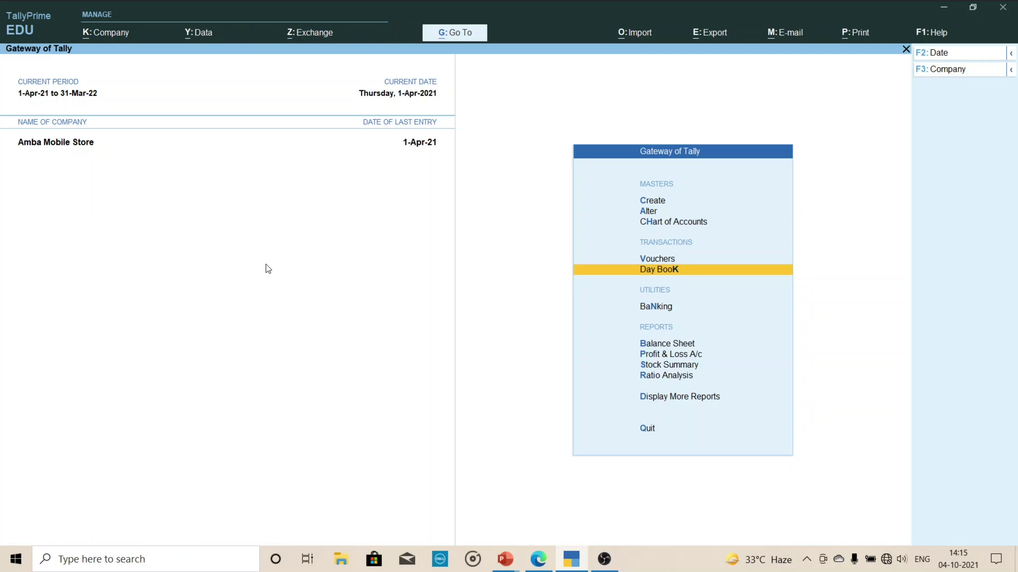